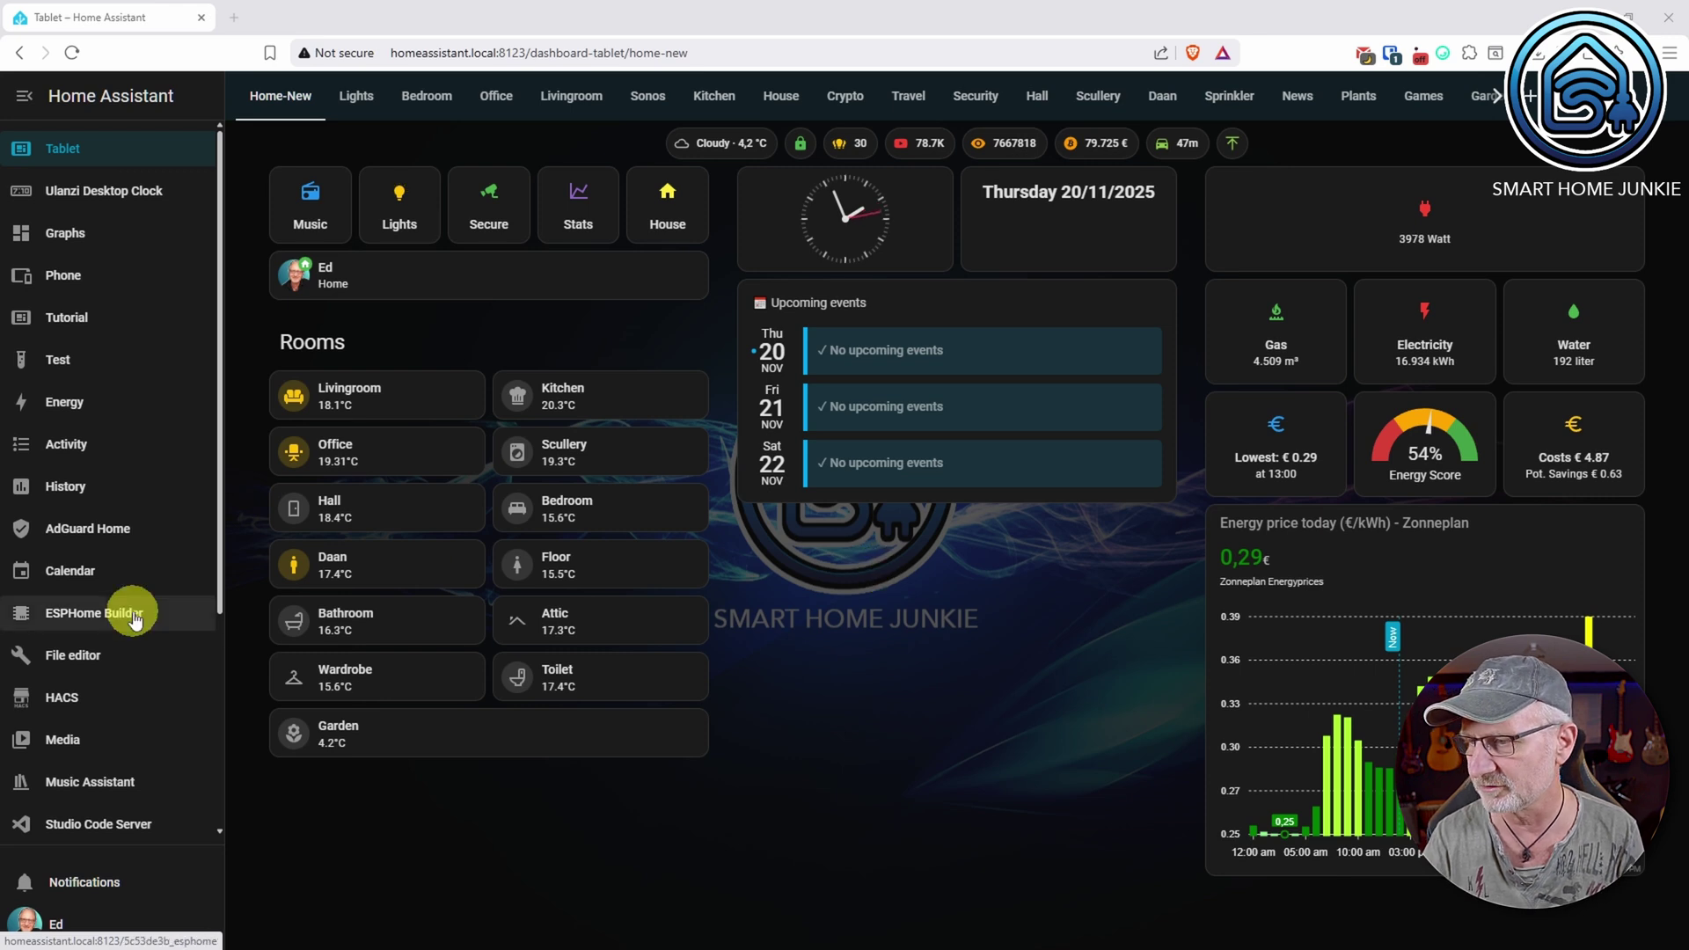
Filter the Helpers list under Devices & services to the Climate label
scroll(132, 616, down, 3)
click(88, 807)
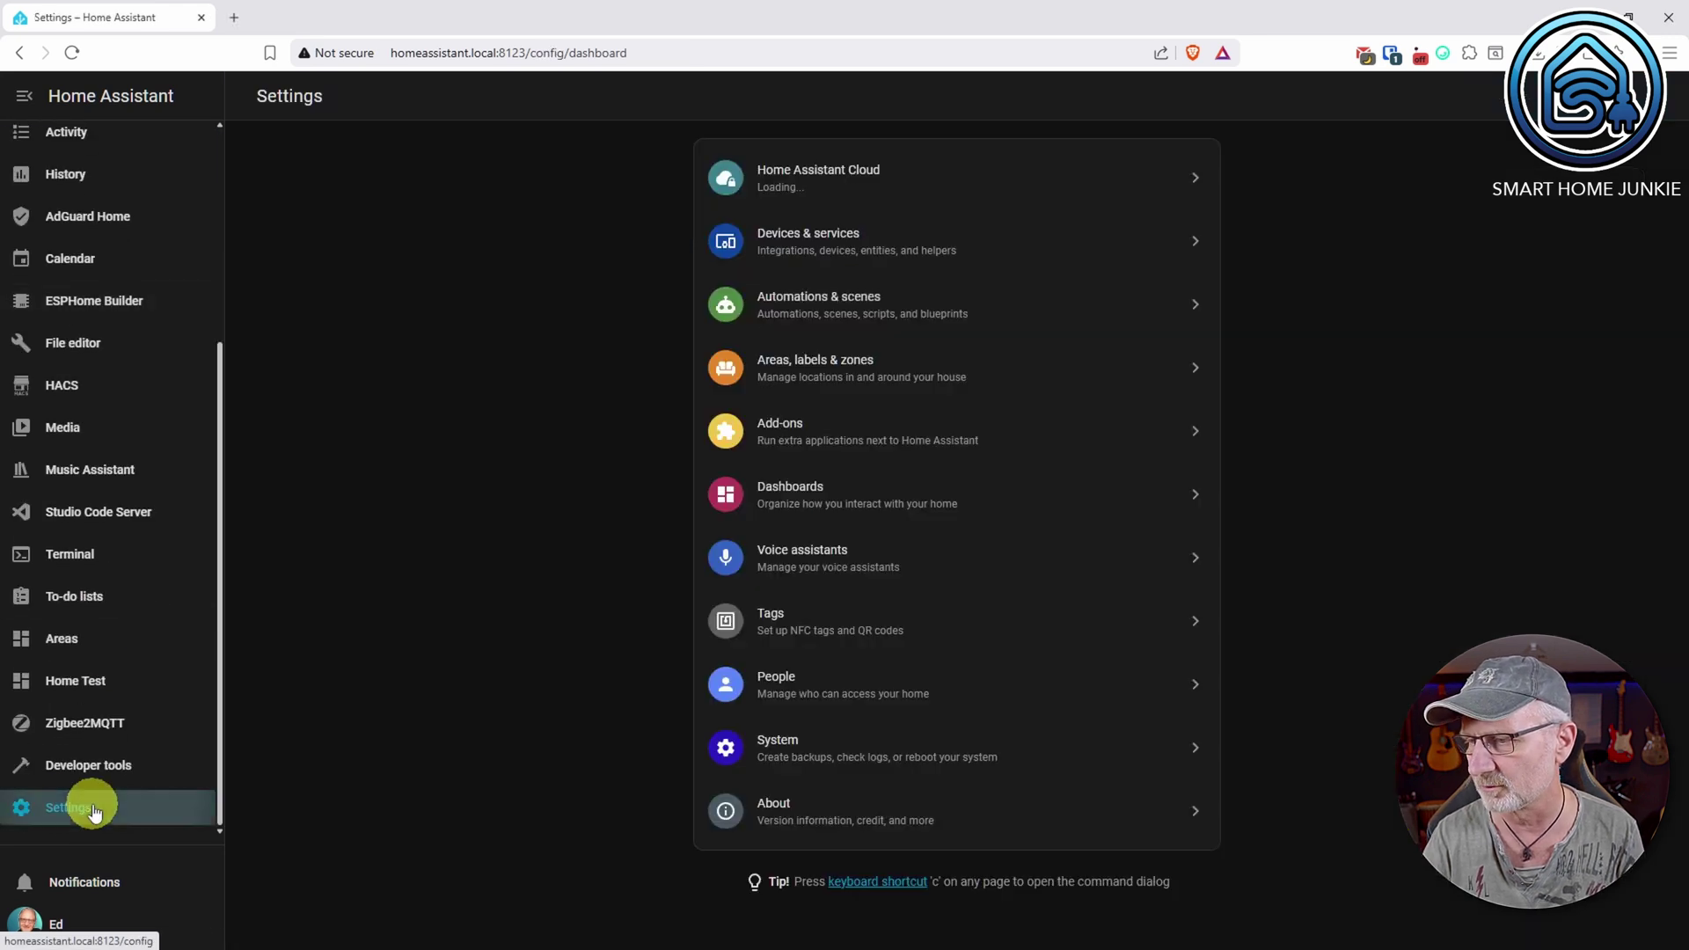
click(899, 261)
click(1119, 101)
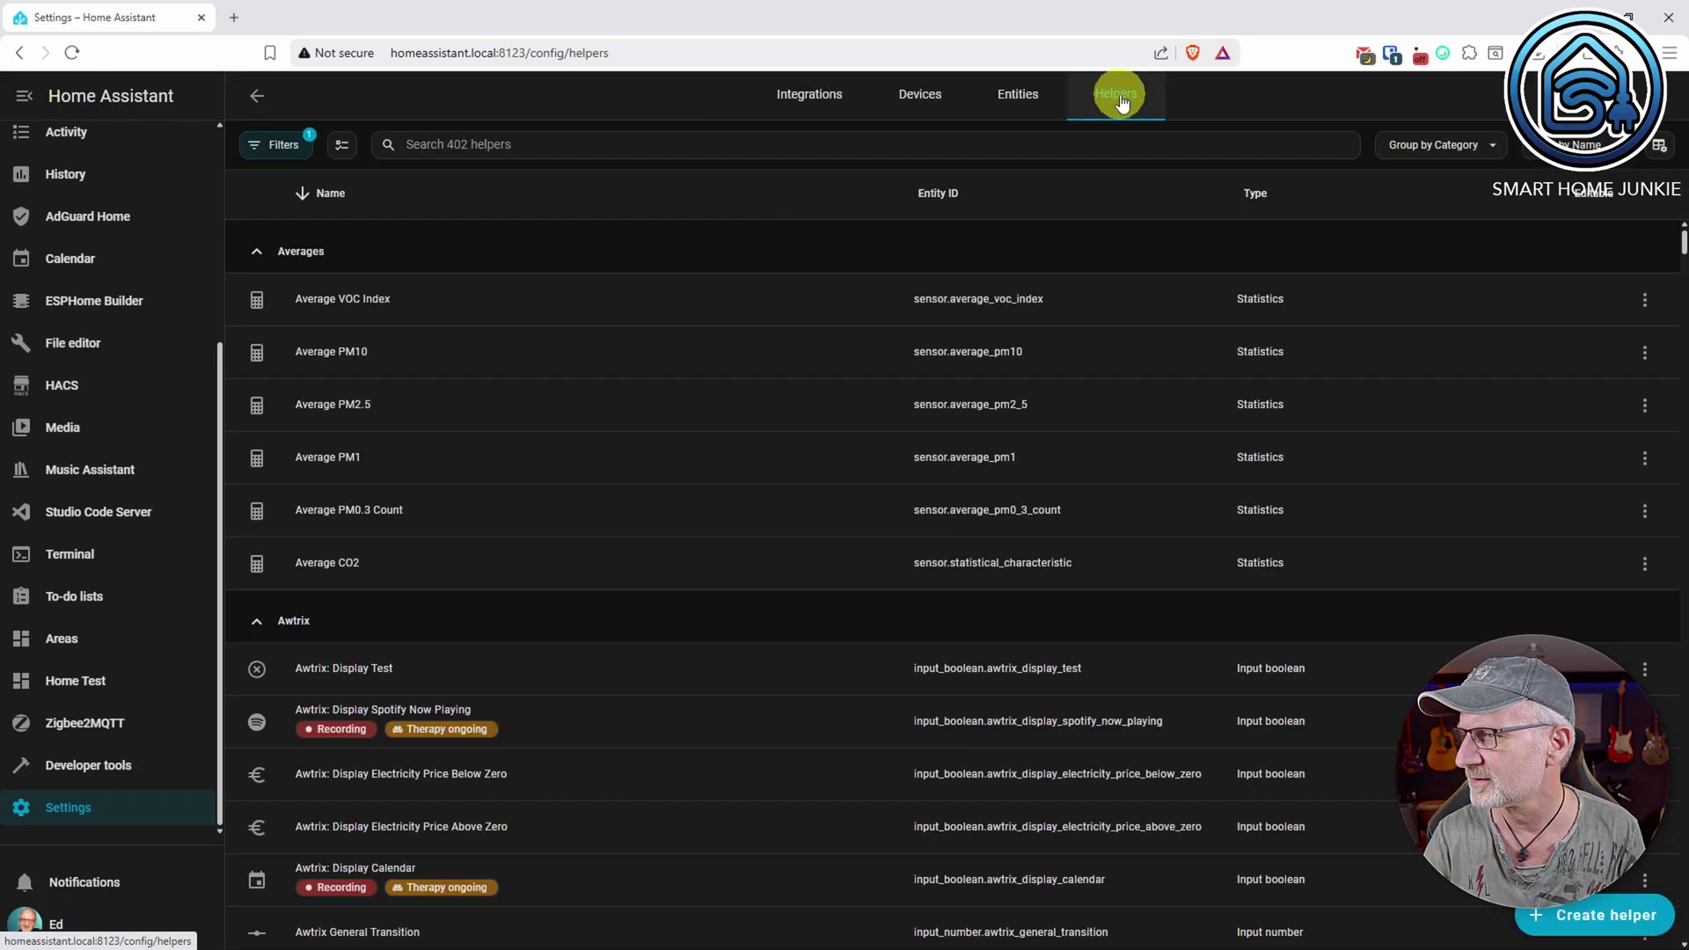
click(275, 150)
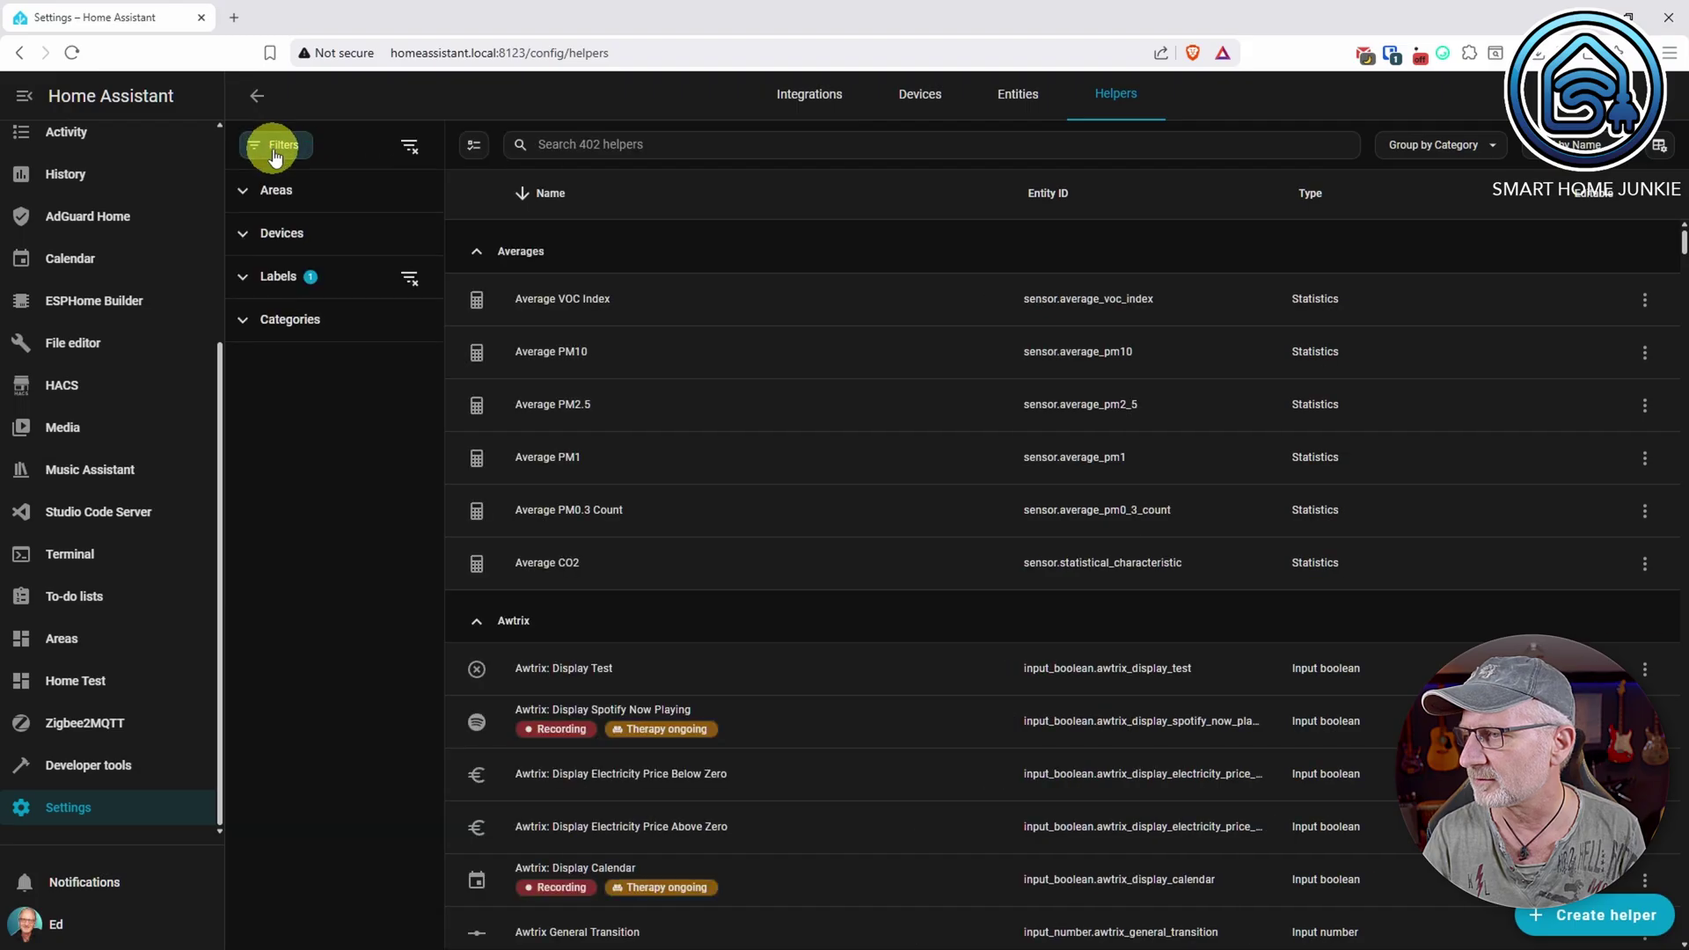
click(343, 278)
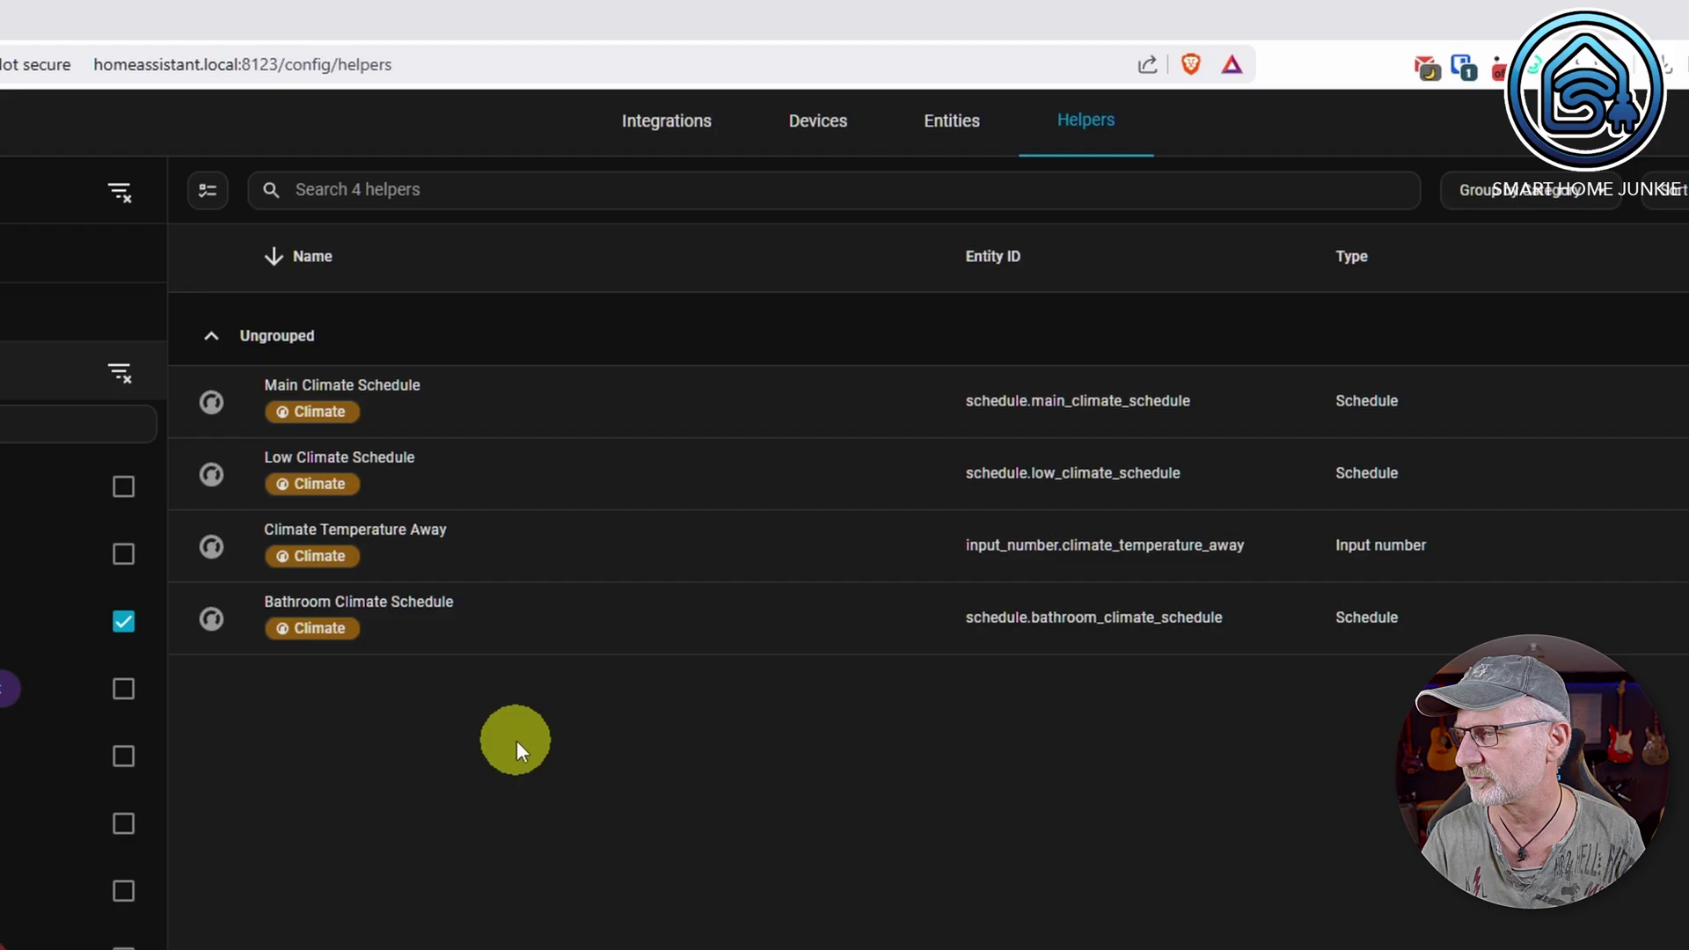
click(441, 547)
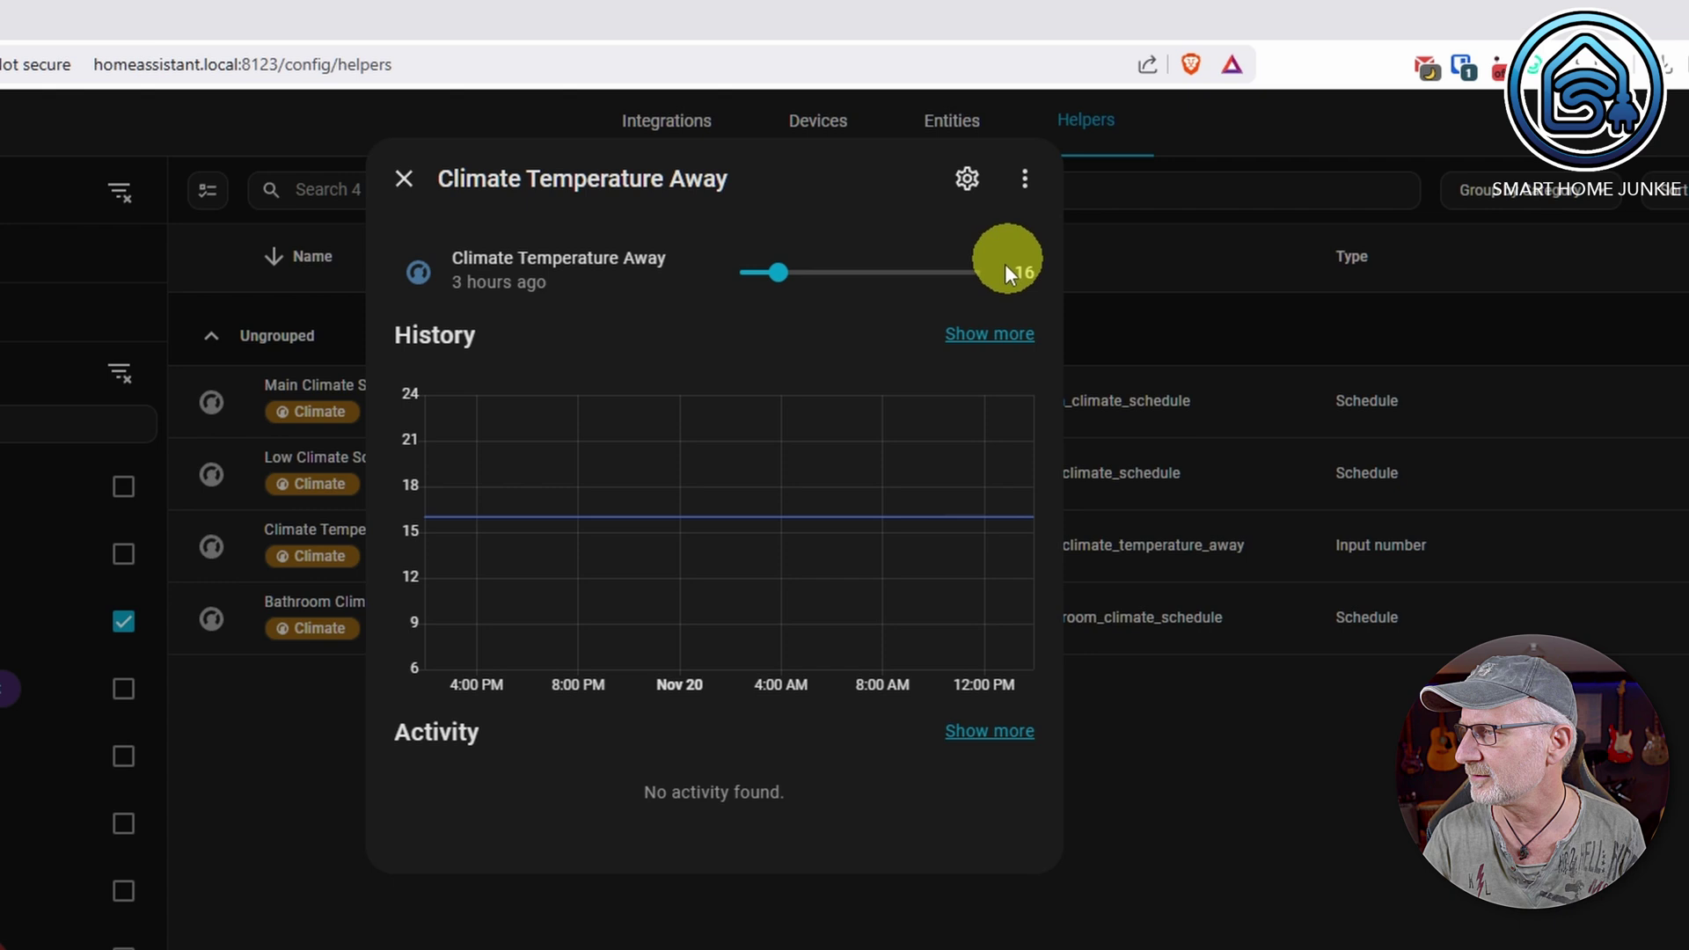
mouse_move(973, 512)
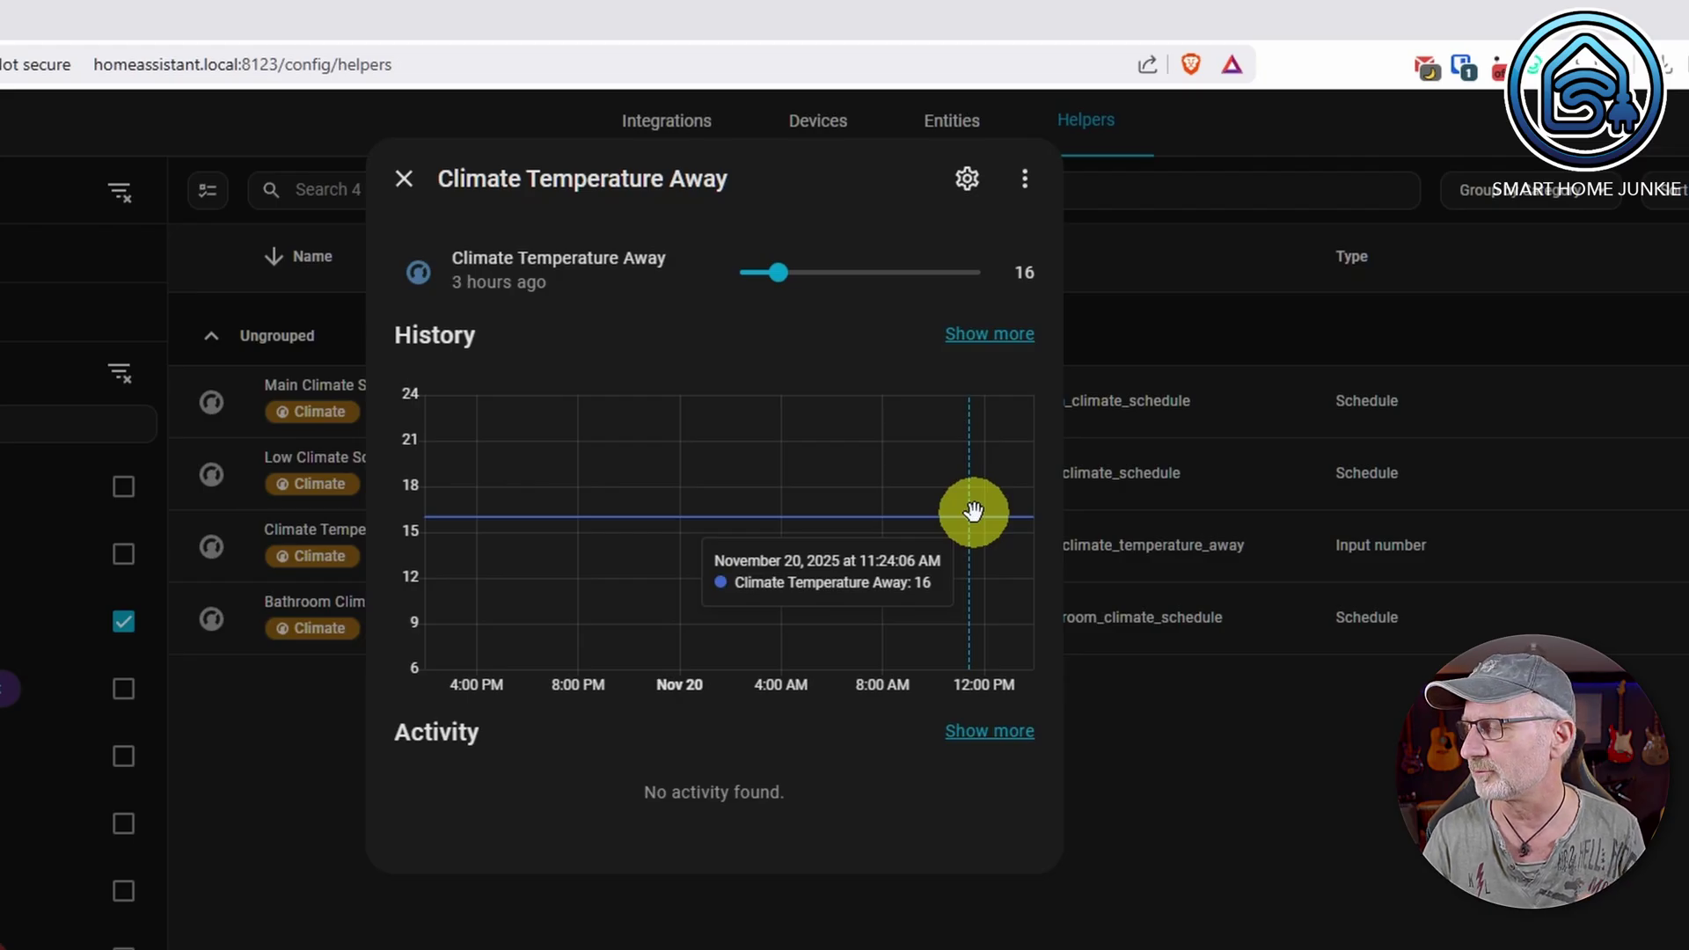
click(405, 180)
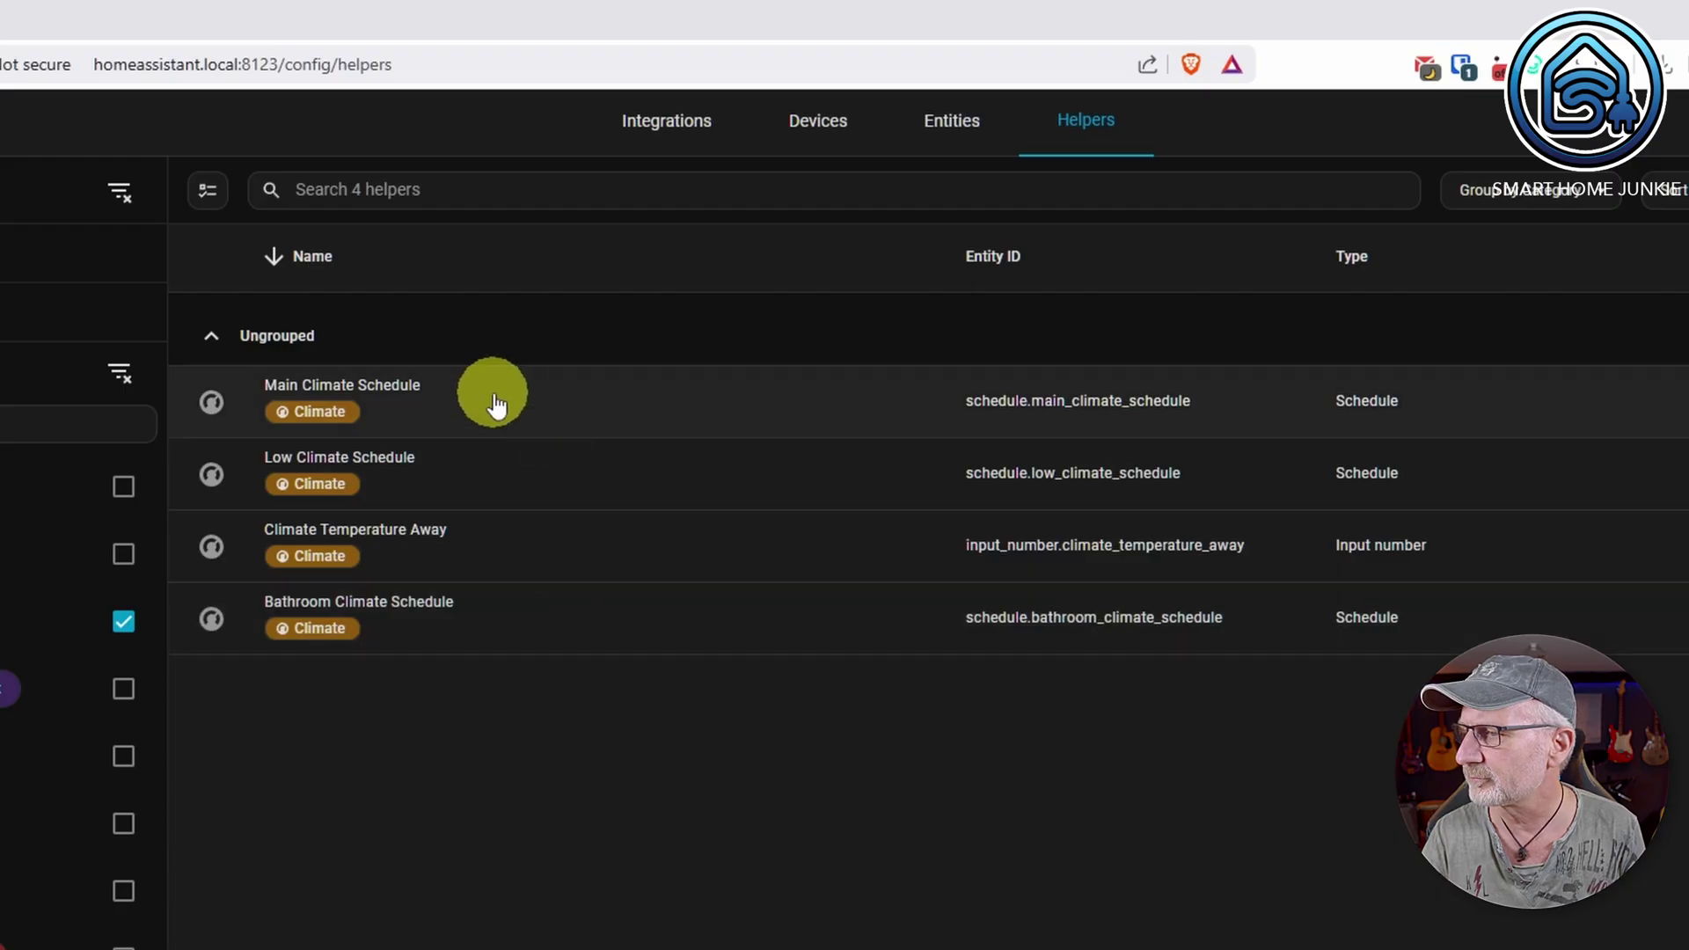
Open the Main Climate Schedule helper's weekly schedule grid
click(469, 415)
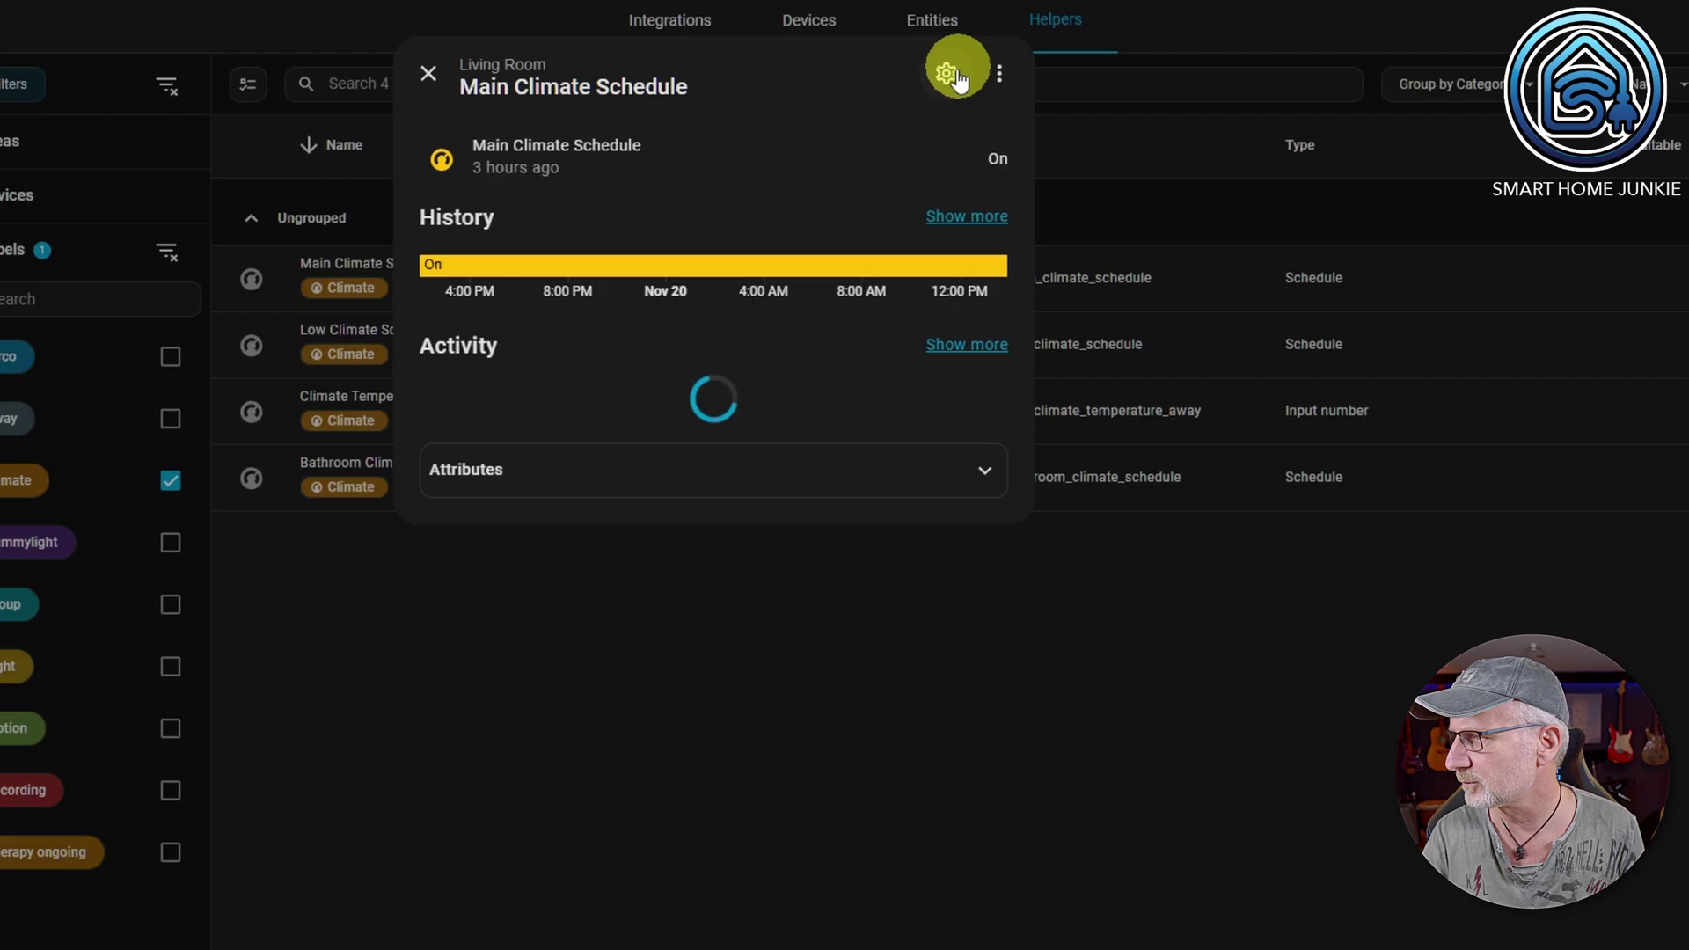
click(979, 65)
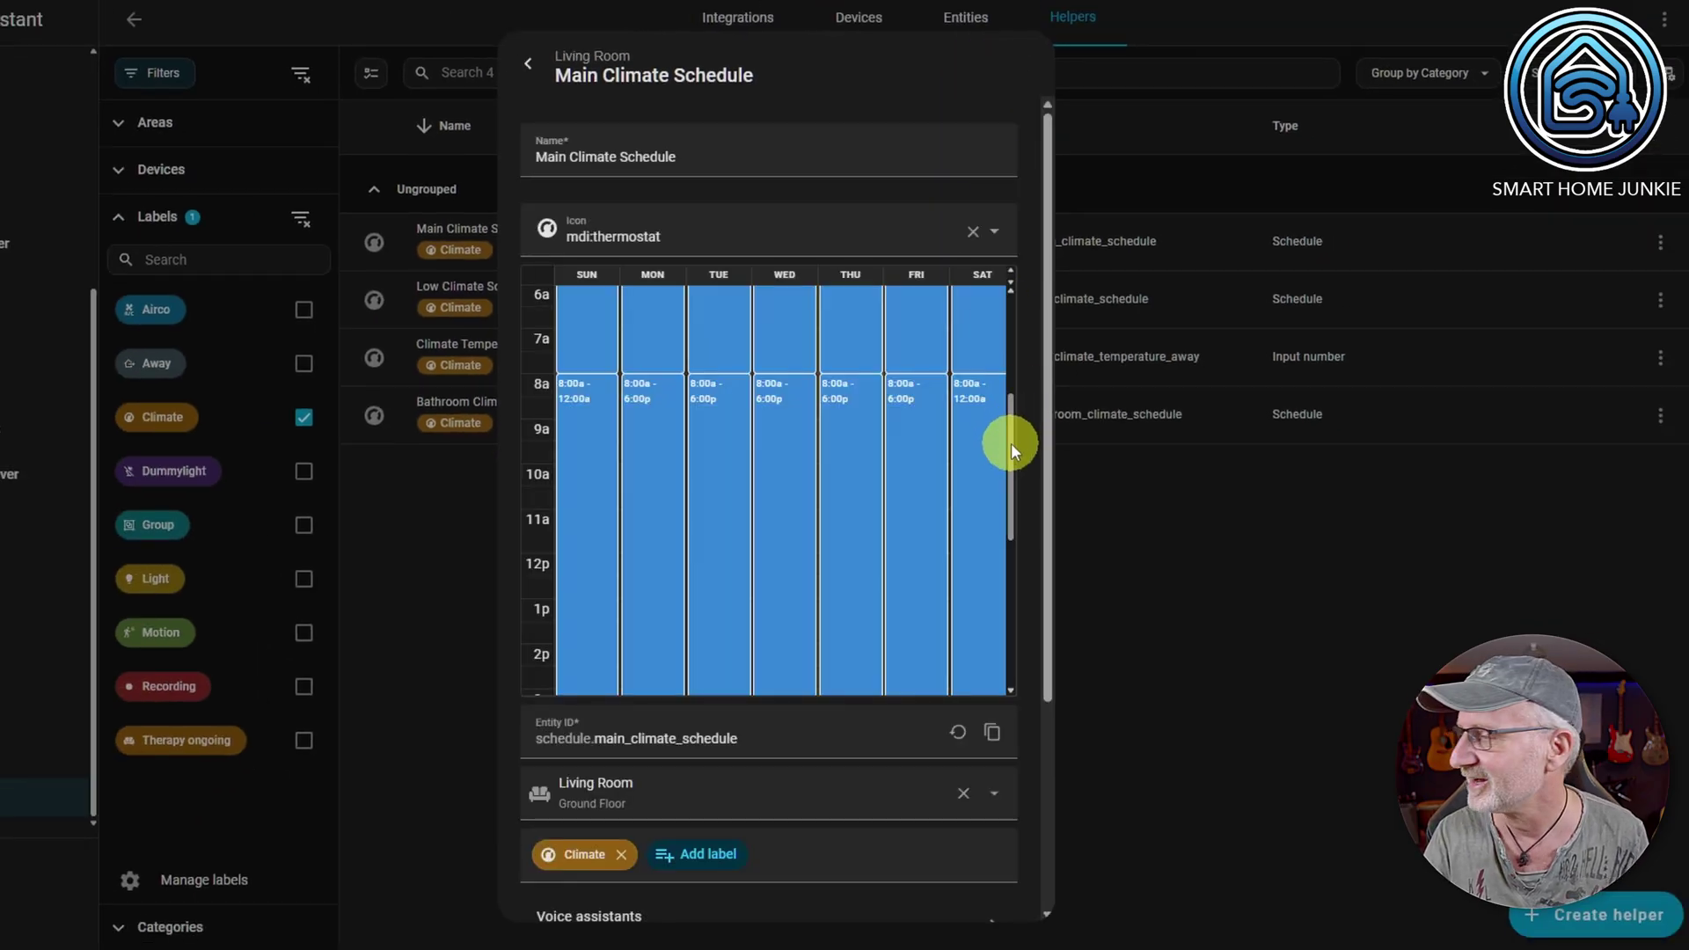
mouse_move(1013, 445)
mouse_down()
mouse_move(1012, 413)
mouse_move(1012, 642)
mouse_move(1016, 304)
mouse_up()
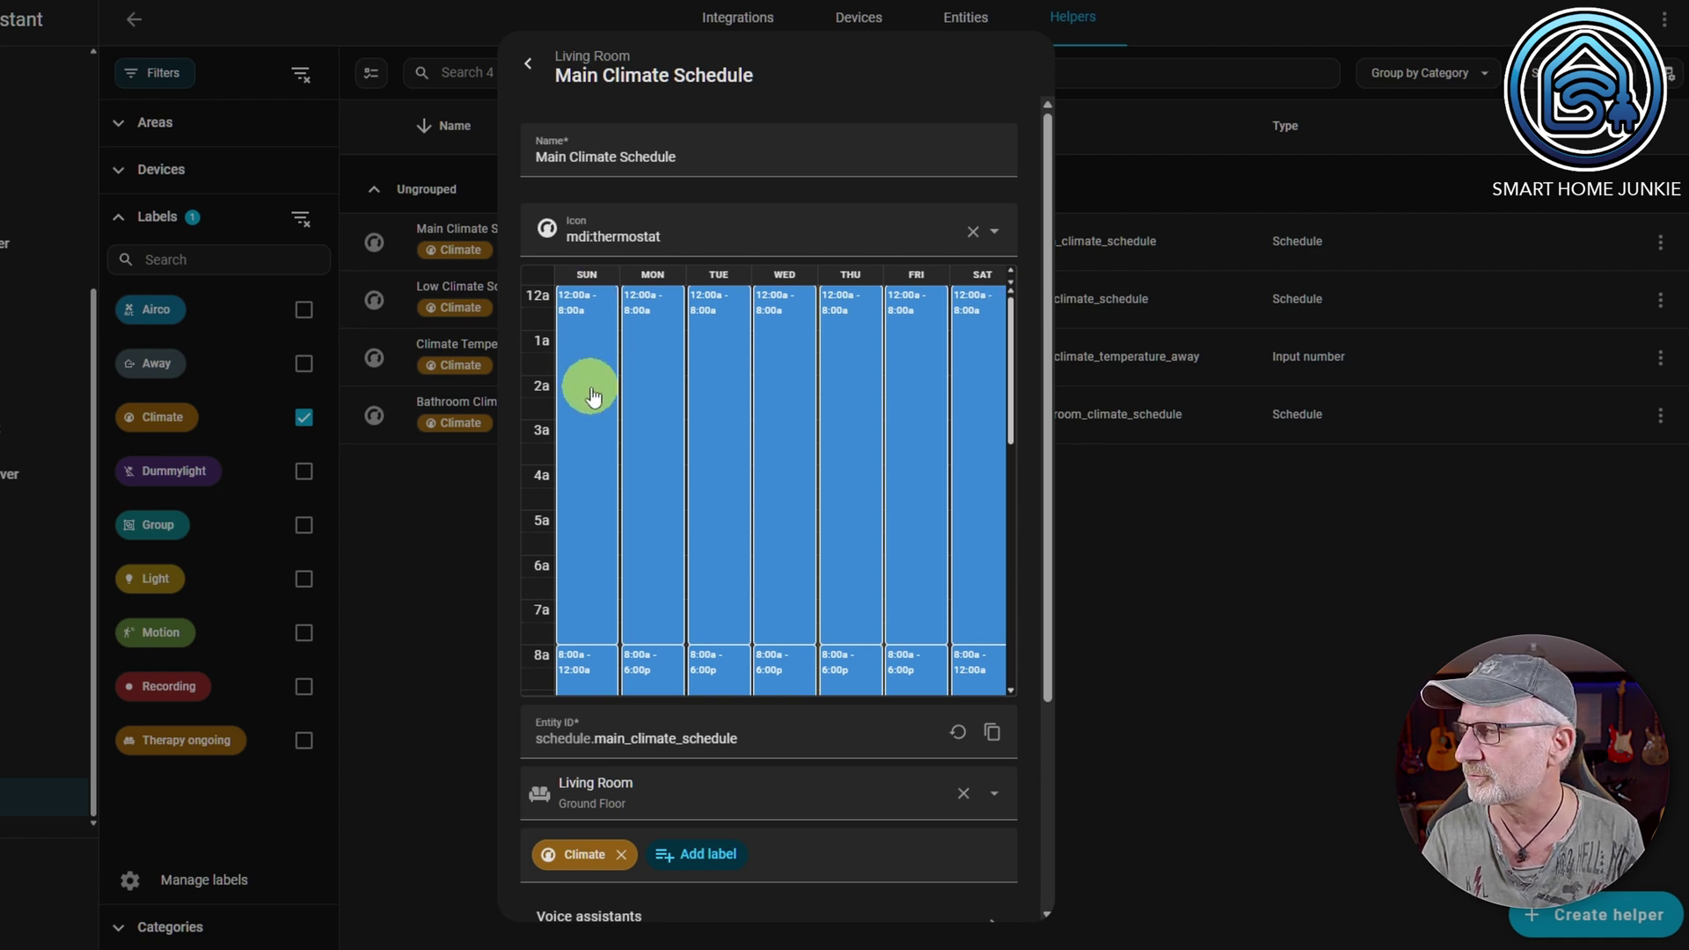
Check Sunday's overnight and daytime blocks for their temp values (15 and 19)
click(588, 385)
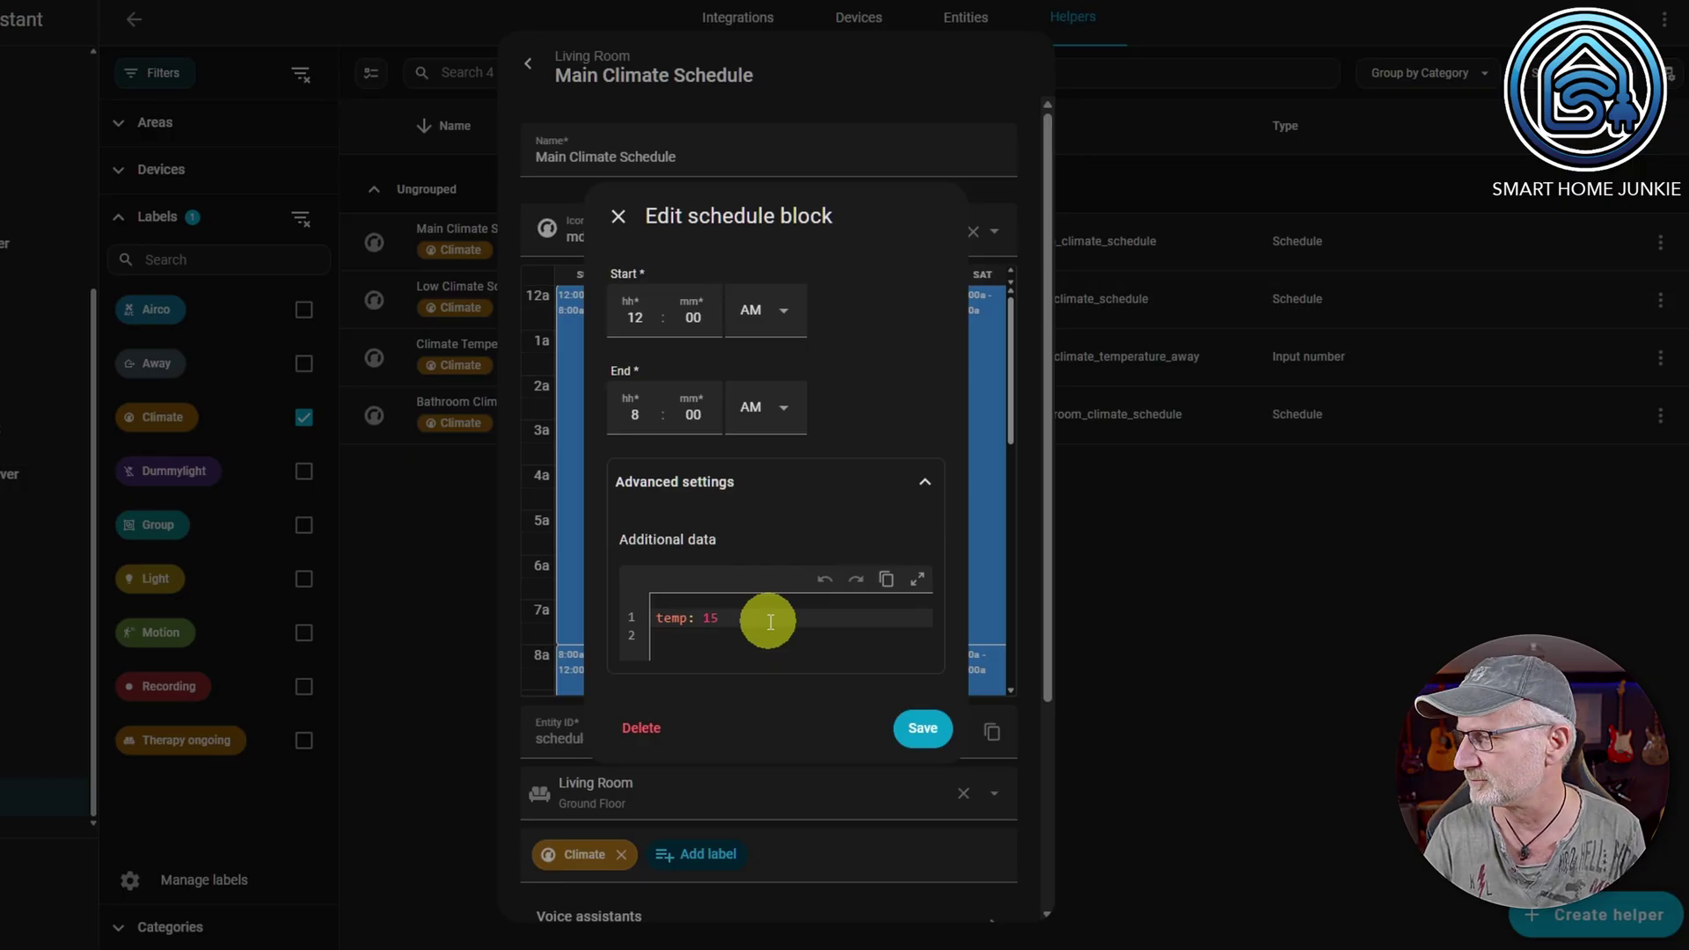
click(619, 216)
scroll(625, 395, down, 3)
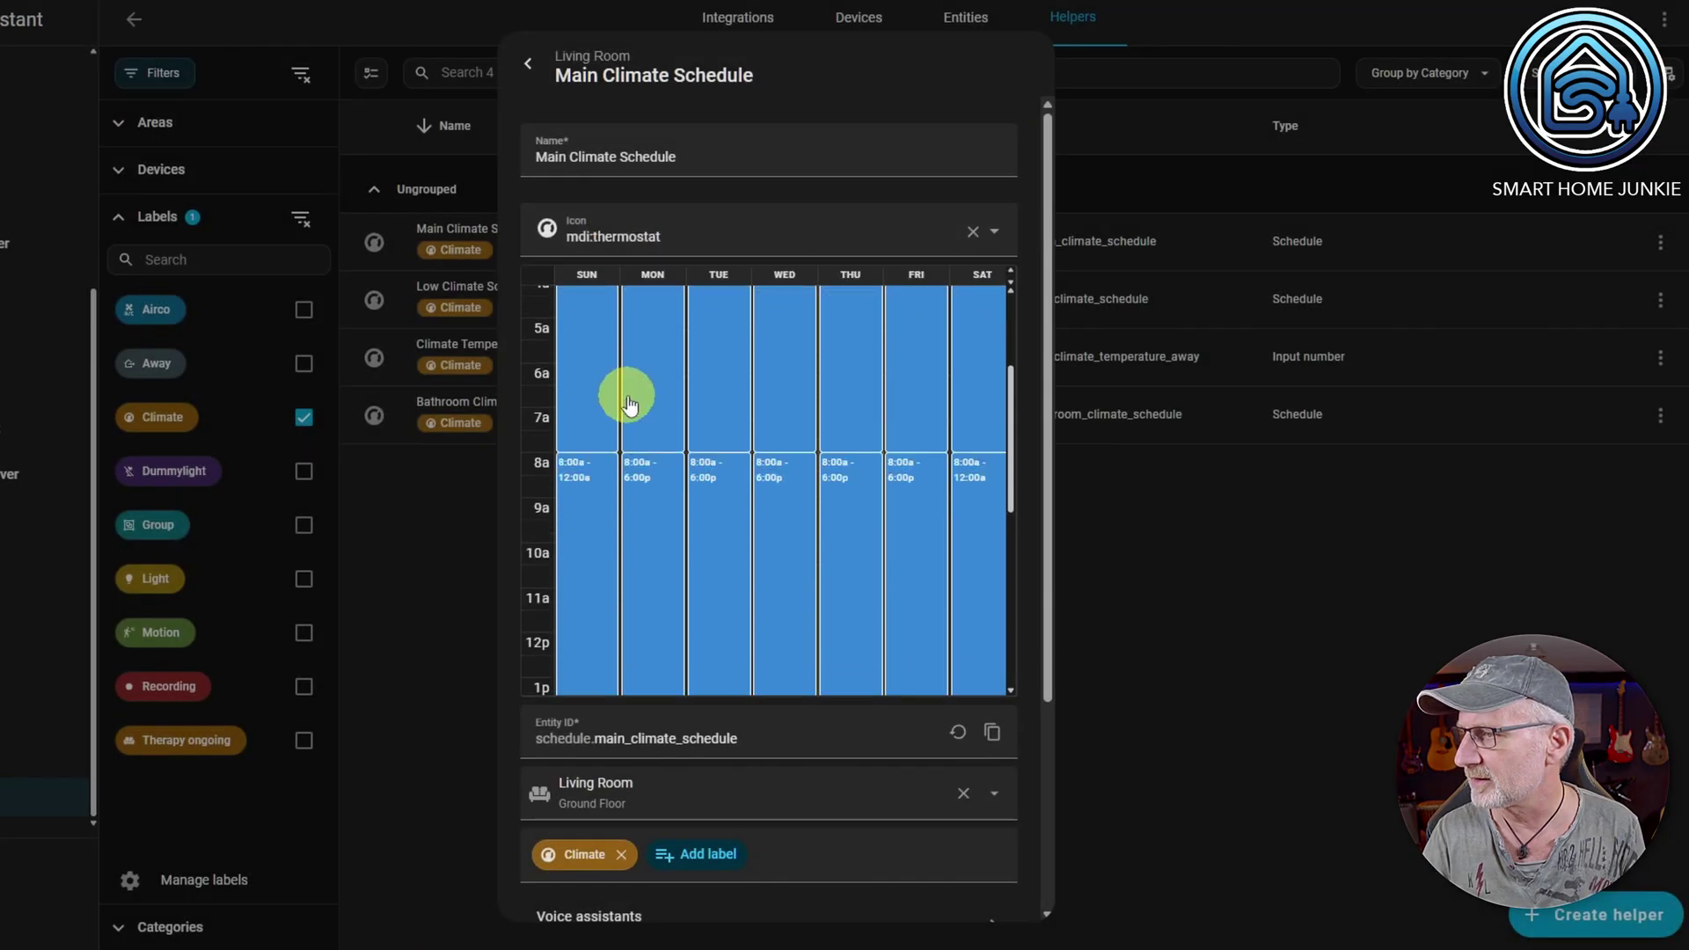
click(595, 576)
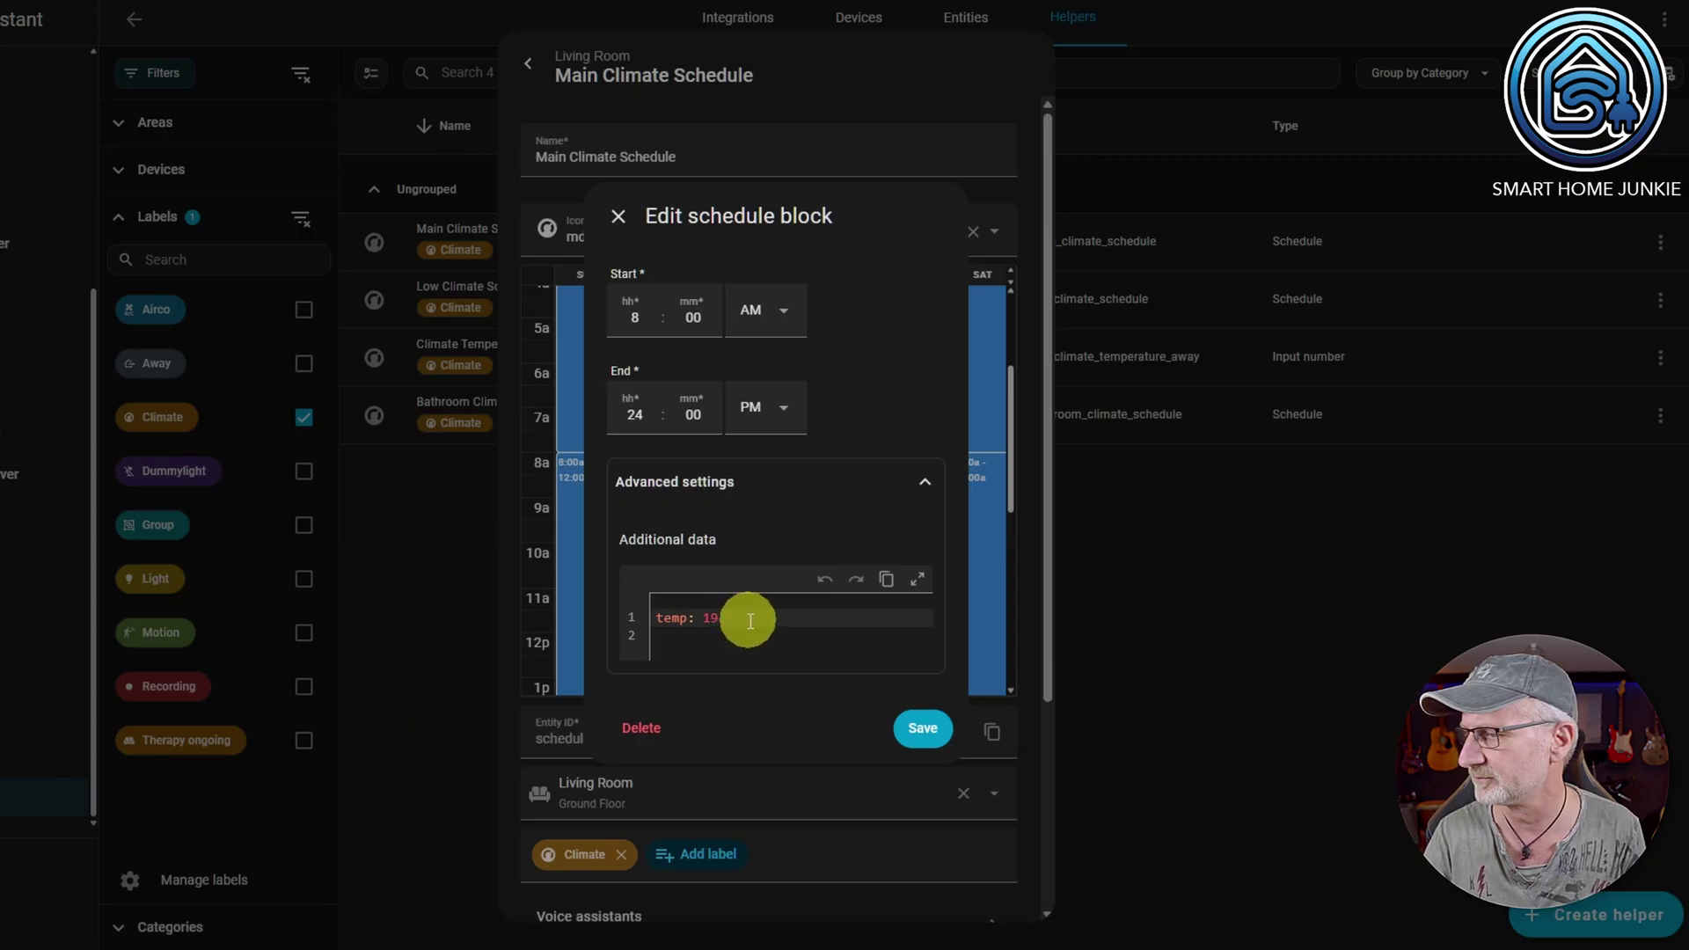
click(620, 220)
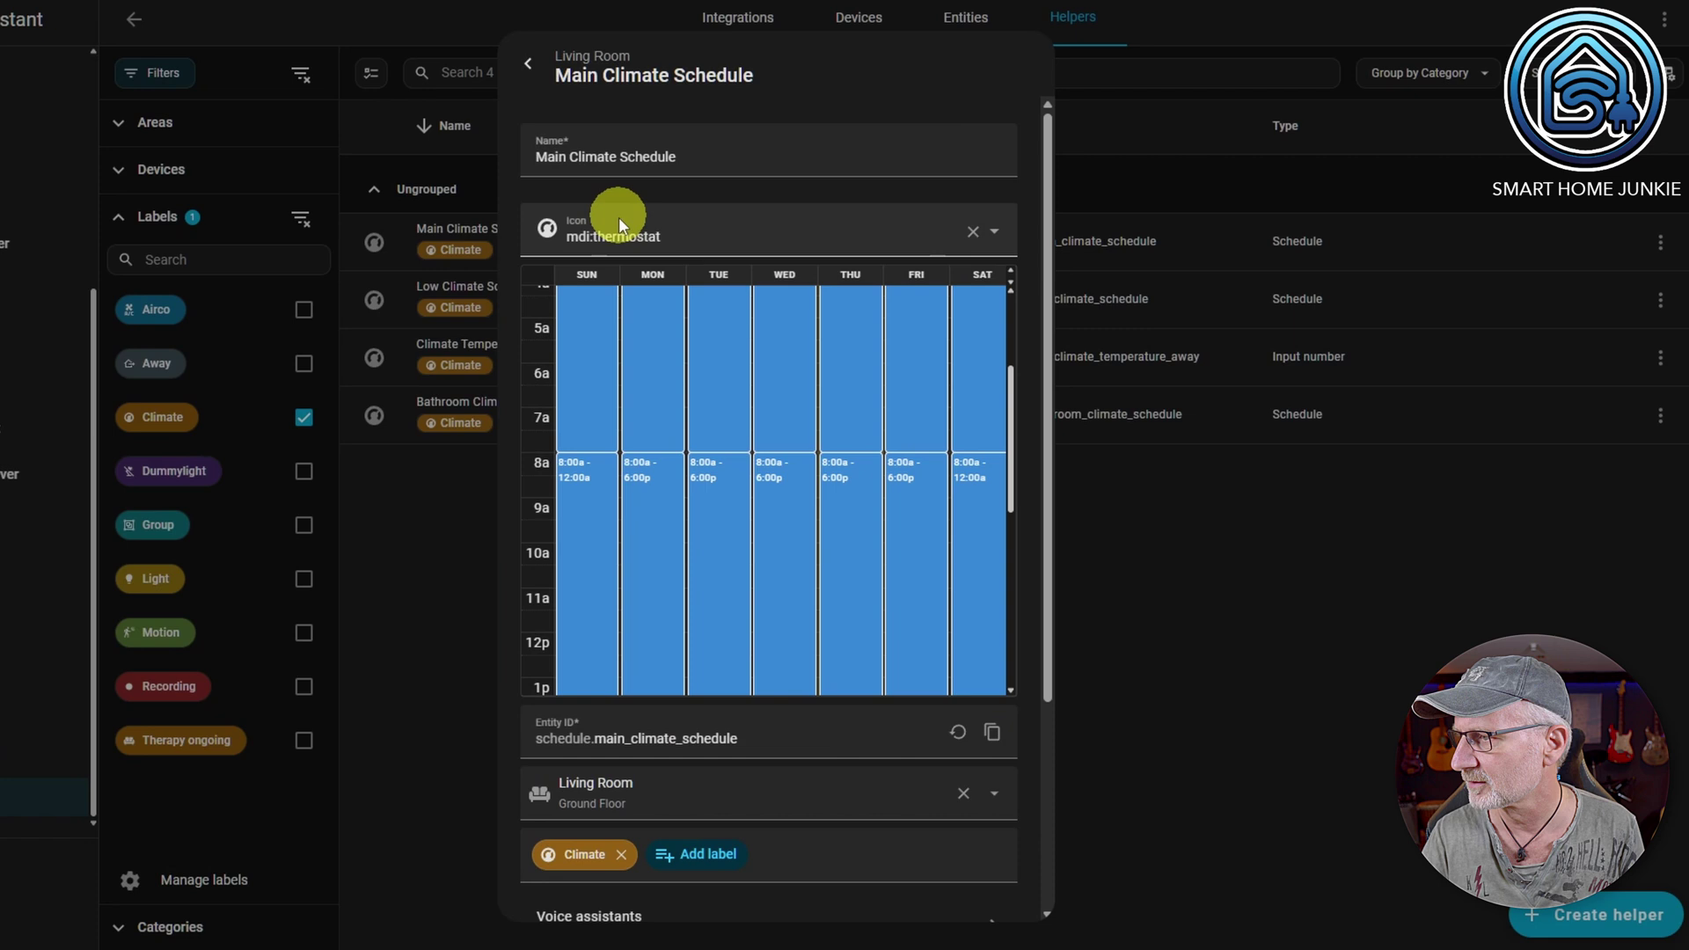
Check Monday's 8 AM–6 PM and evening blocks (temp 19), then return to the helpers
scroll(699, 431, up, 5)
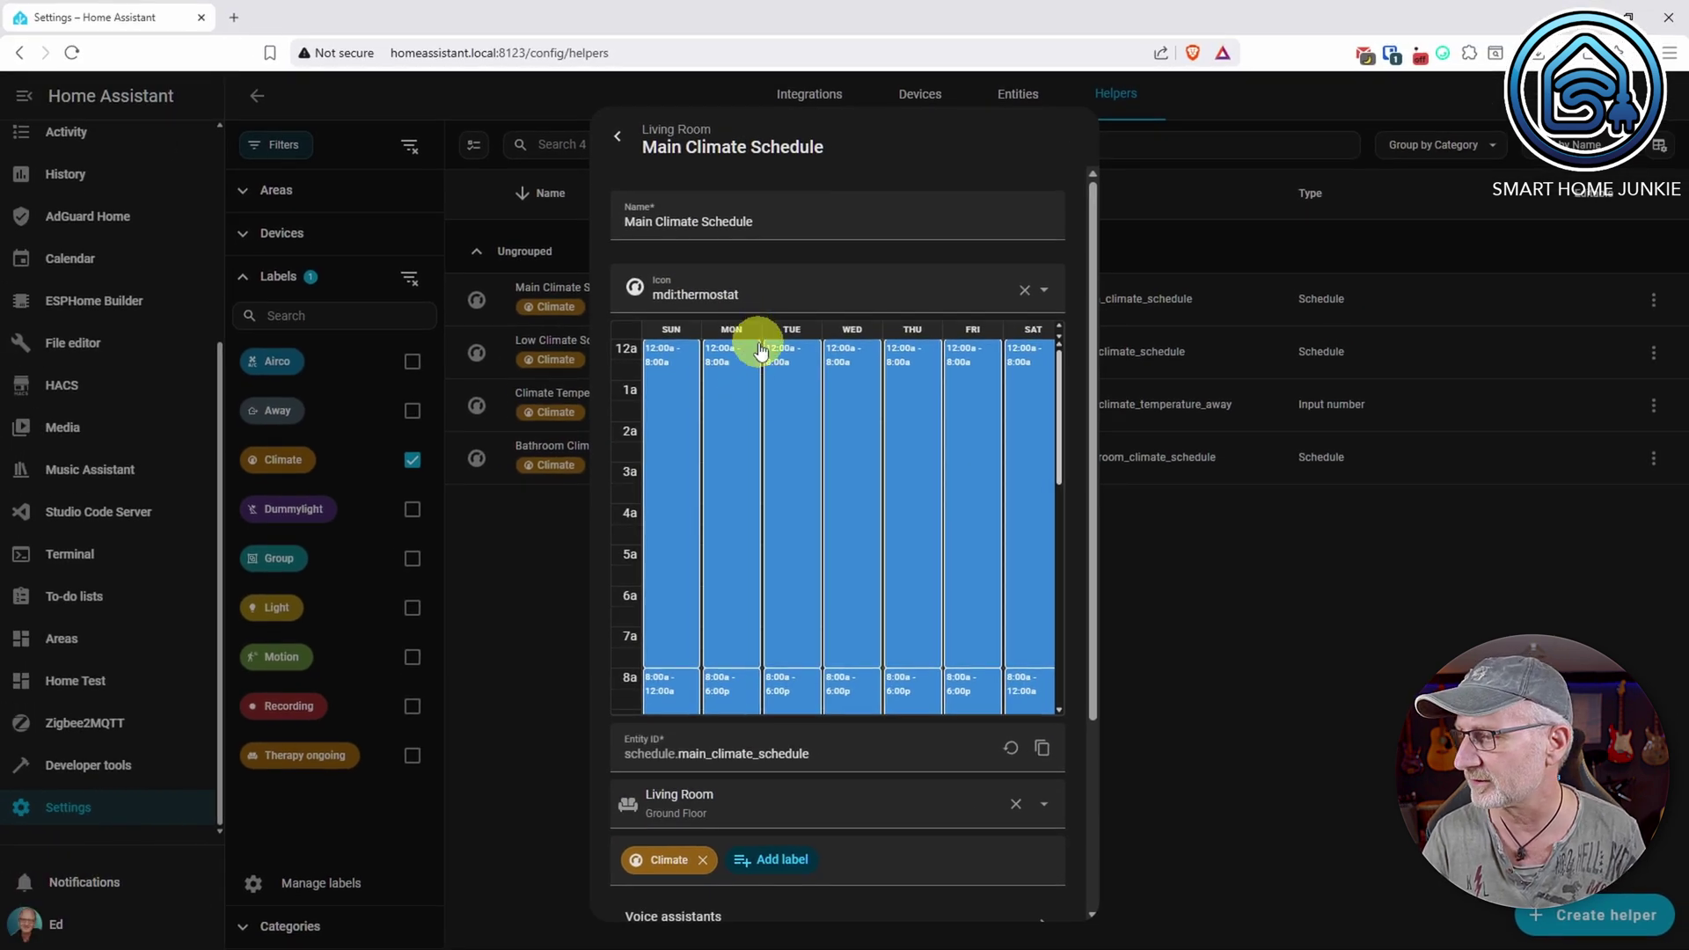
scroll(761, 351, down, 2)
scroll(761, 351, down, 3)
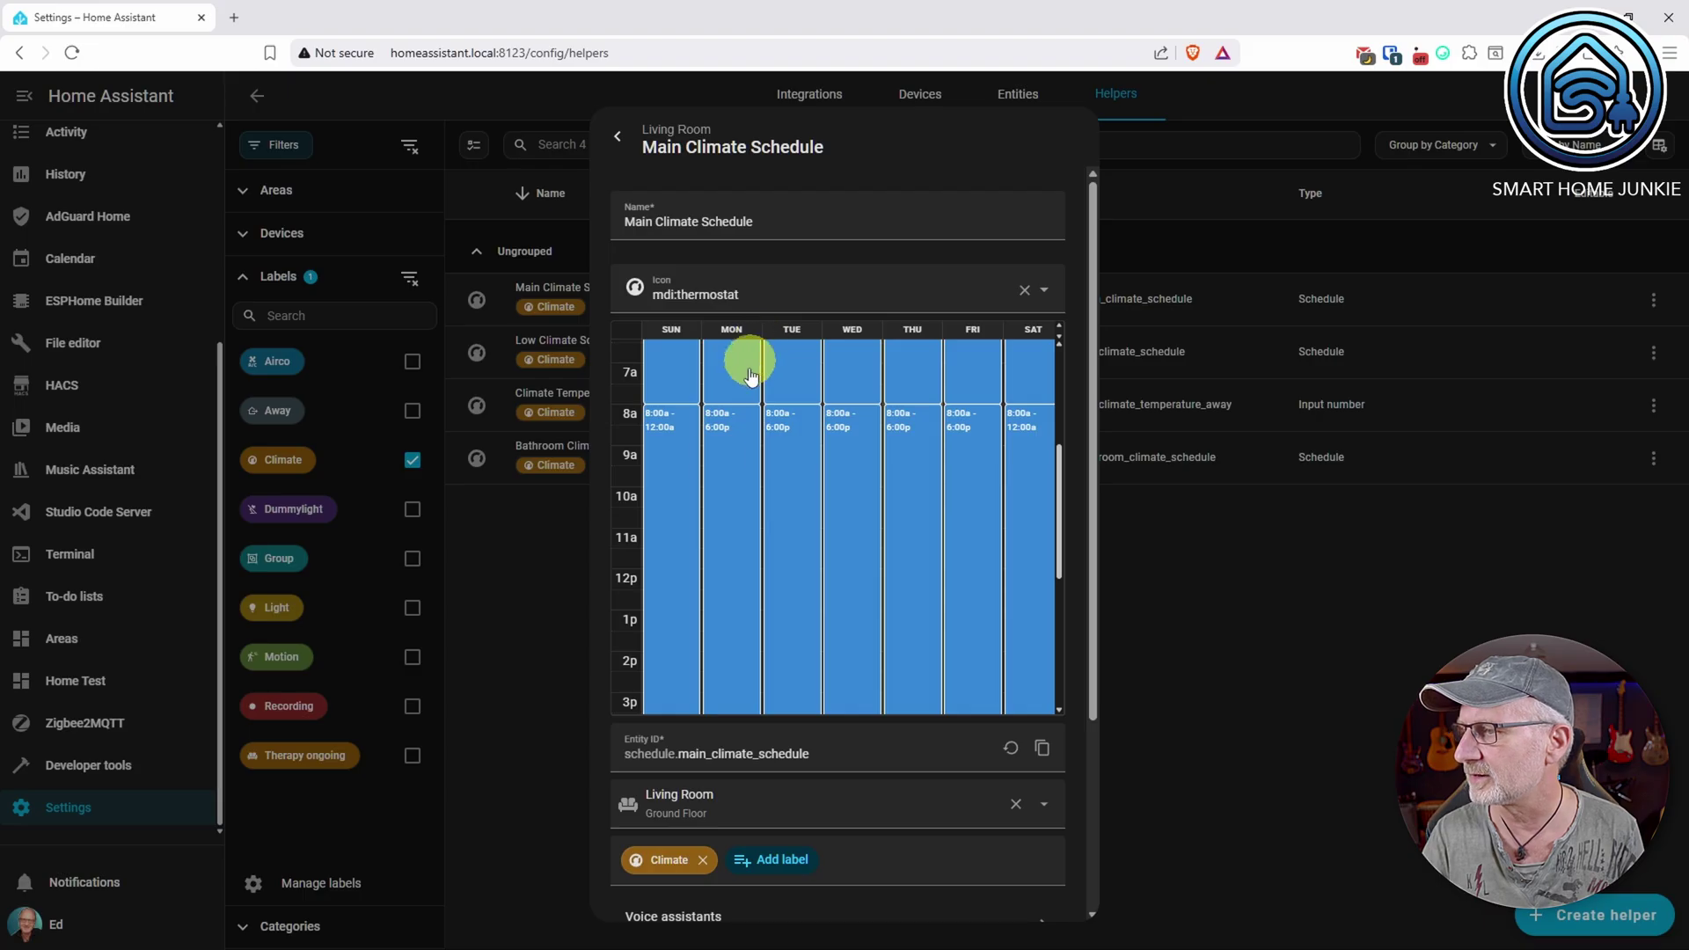
click(727, 491)
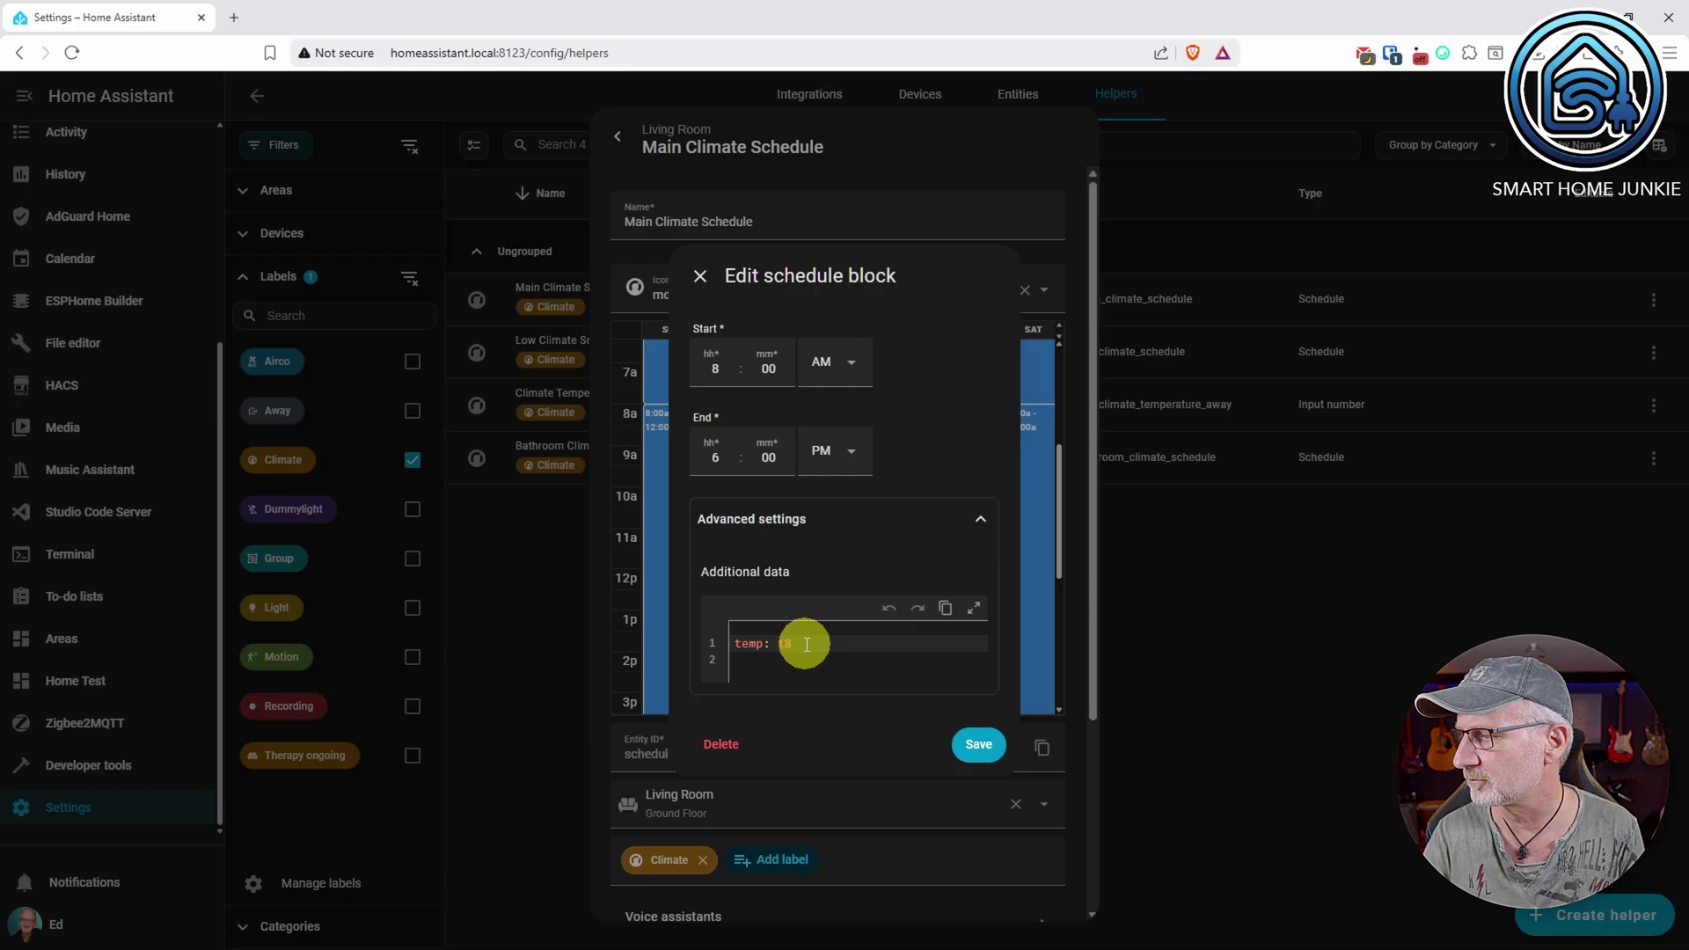
click(700, 278)
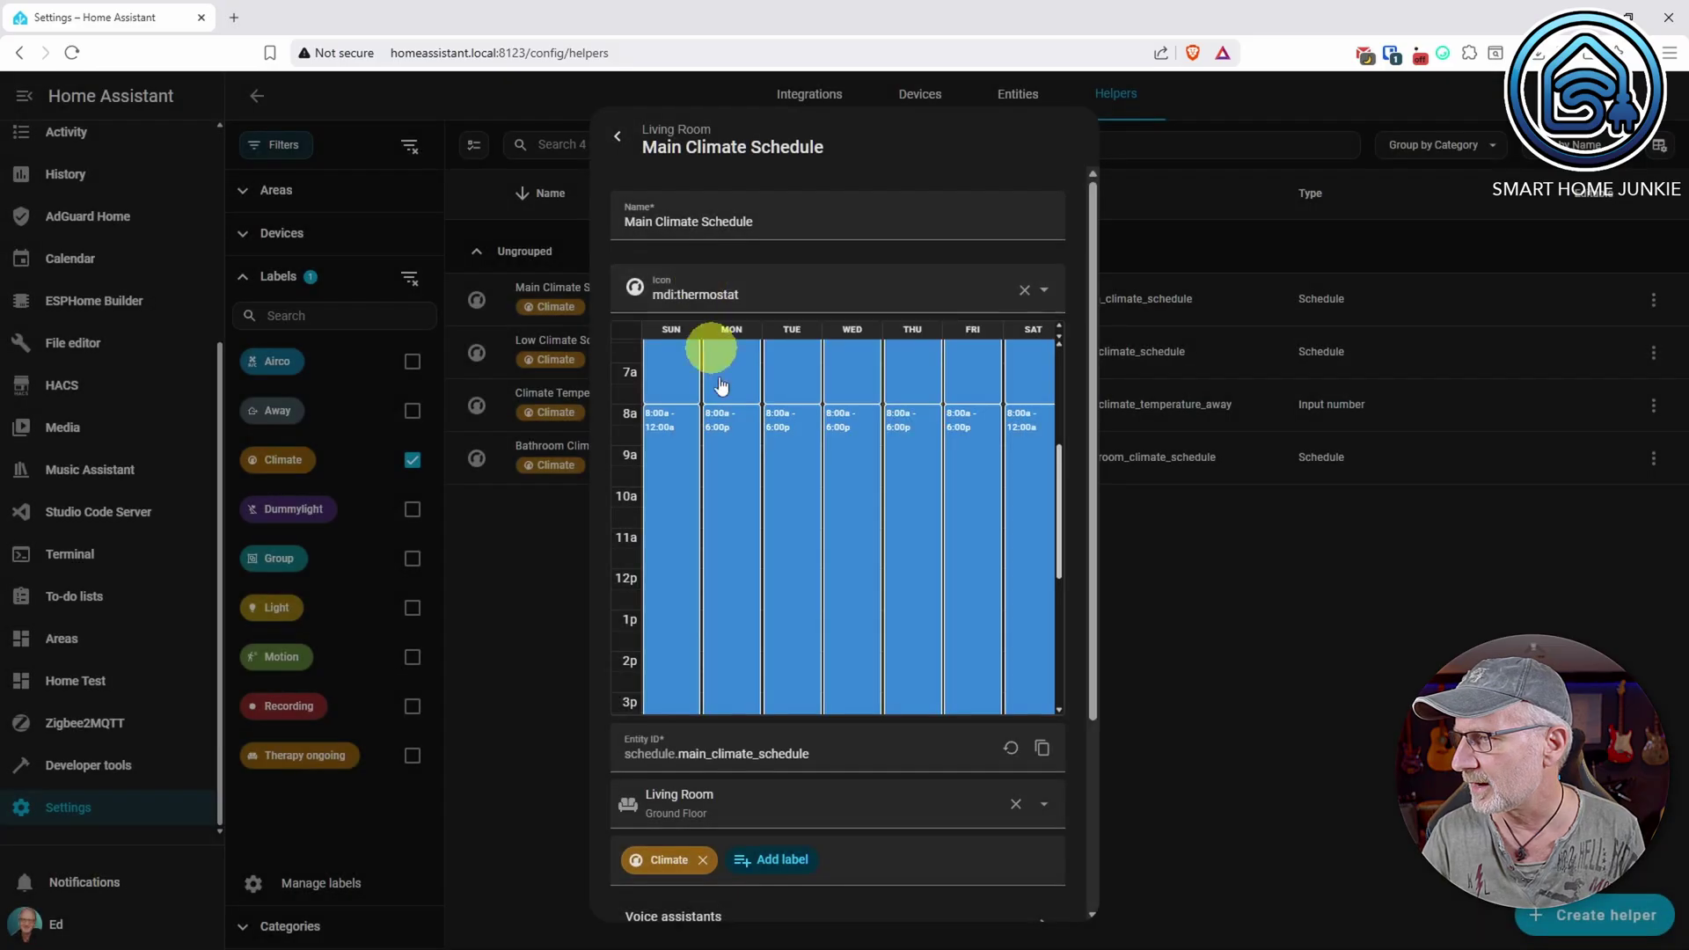
scroll(754, 499, down, 4)
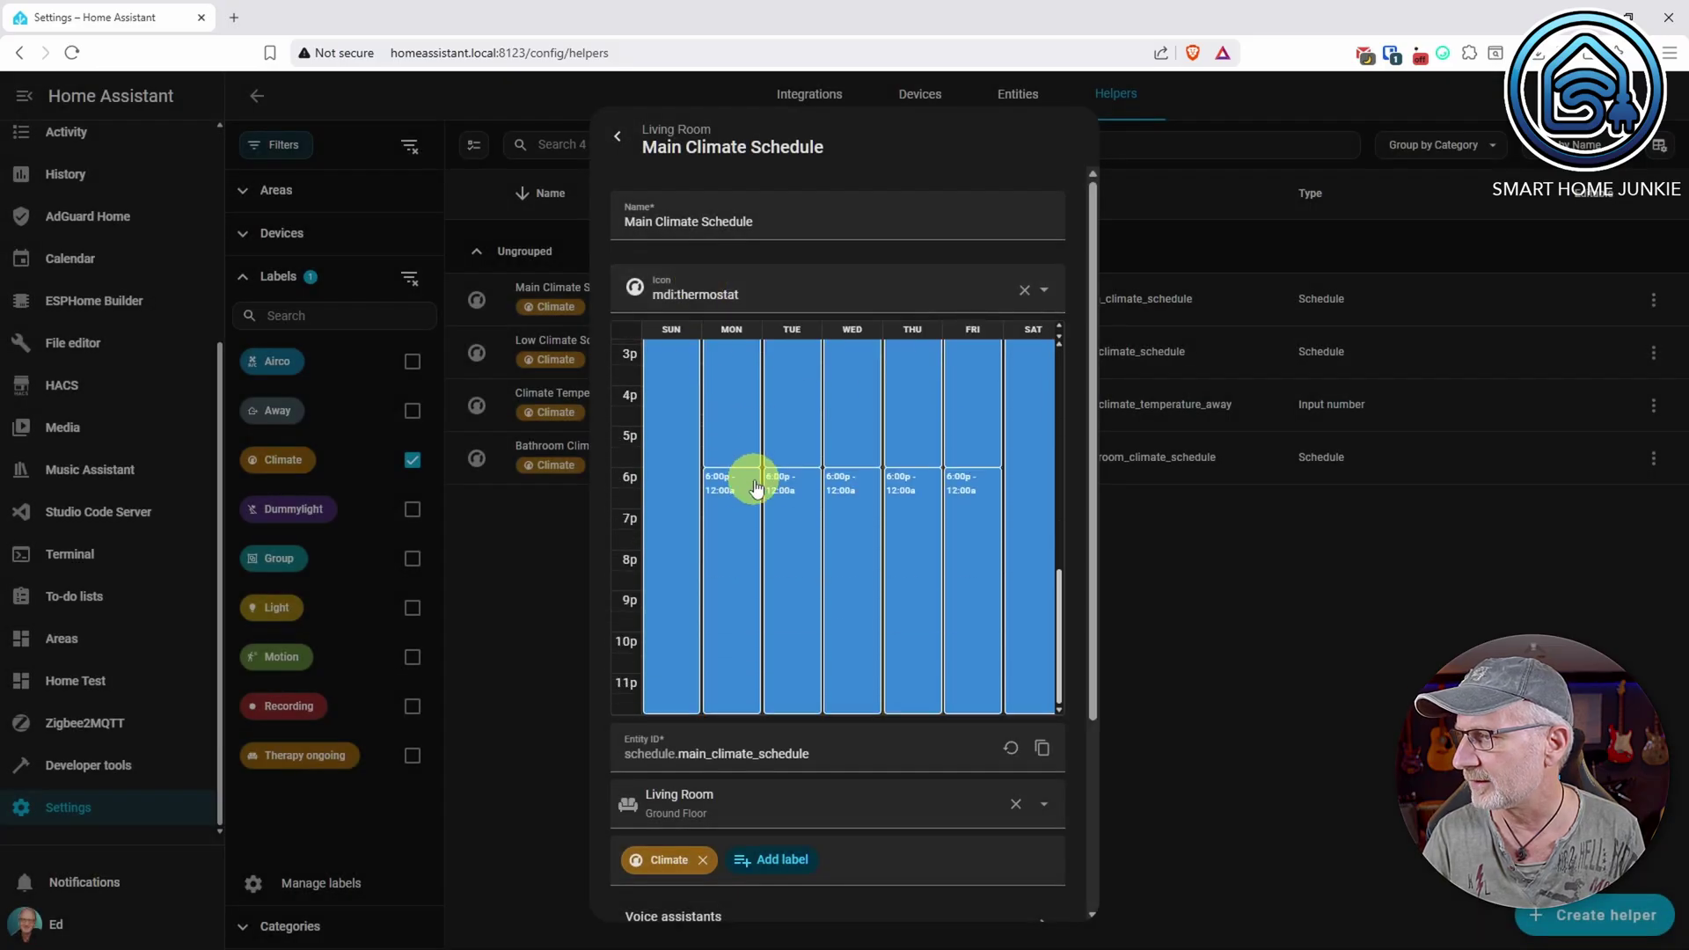
click(728, 532)
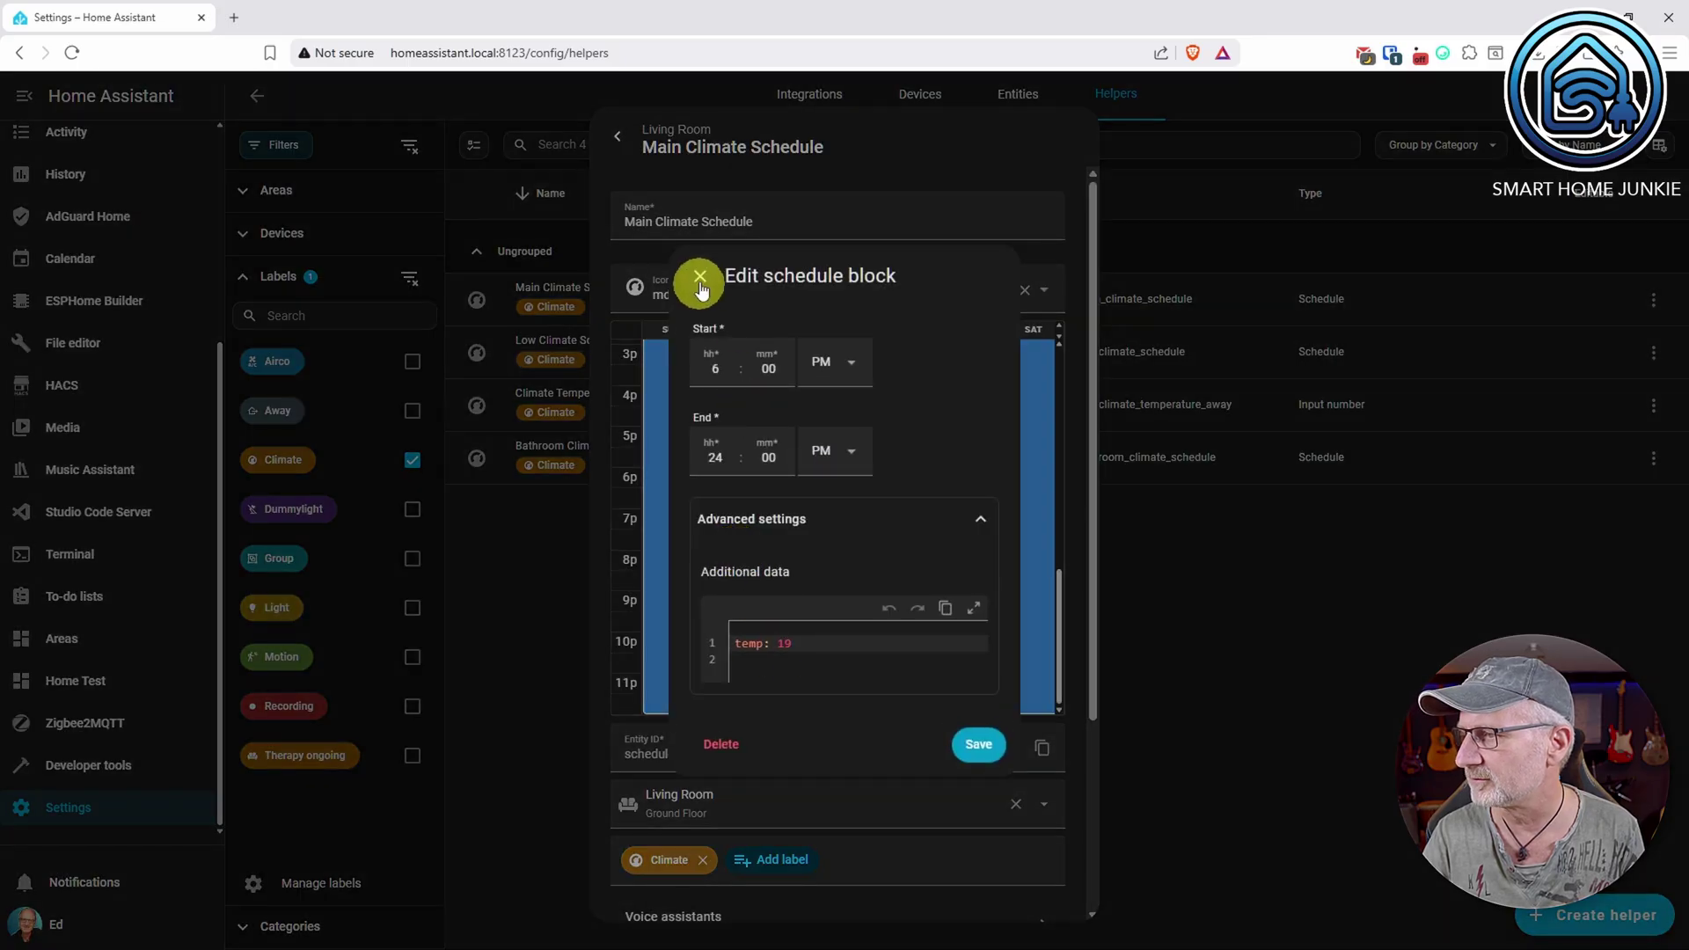
click(701, 278)
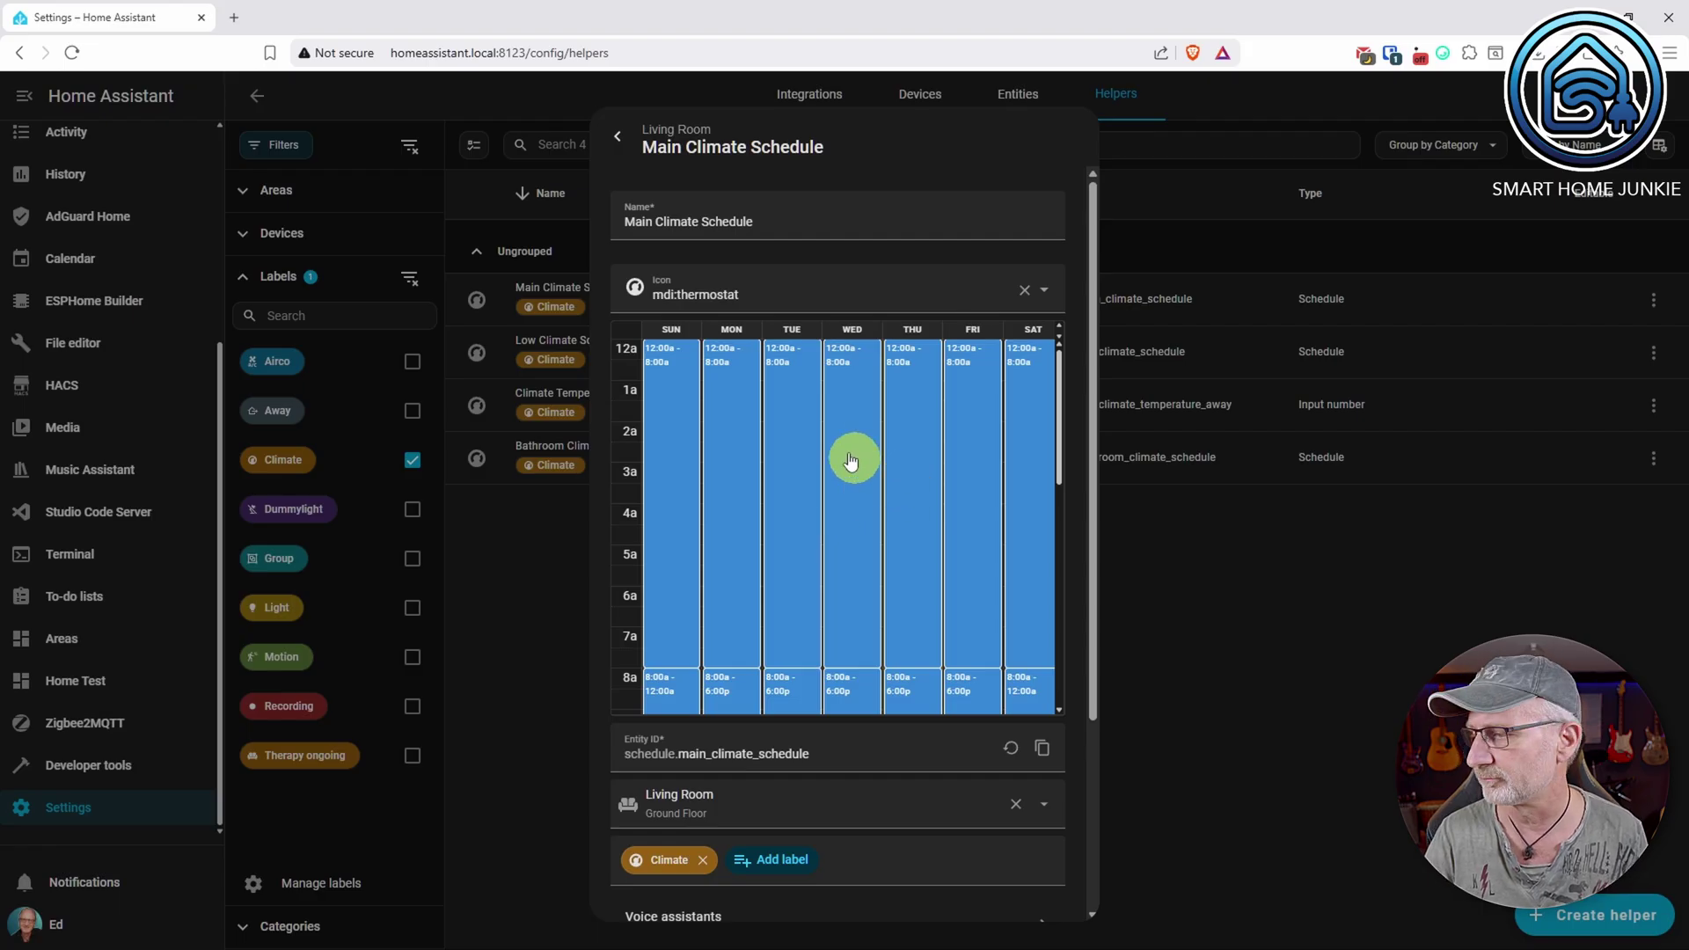
click(619, 141)
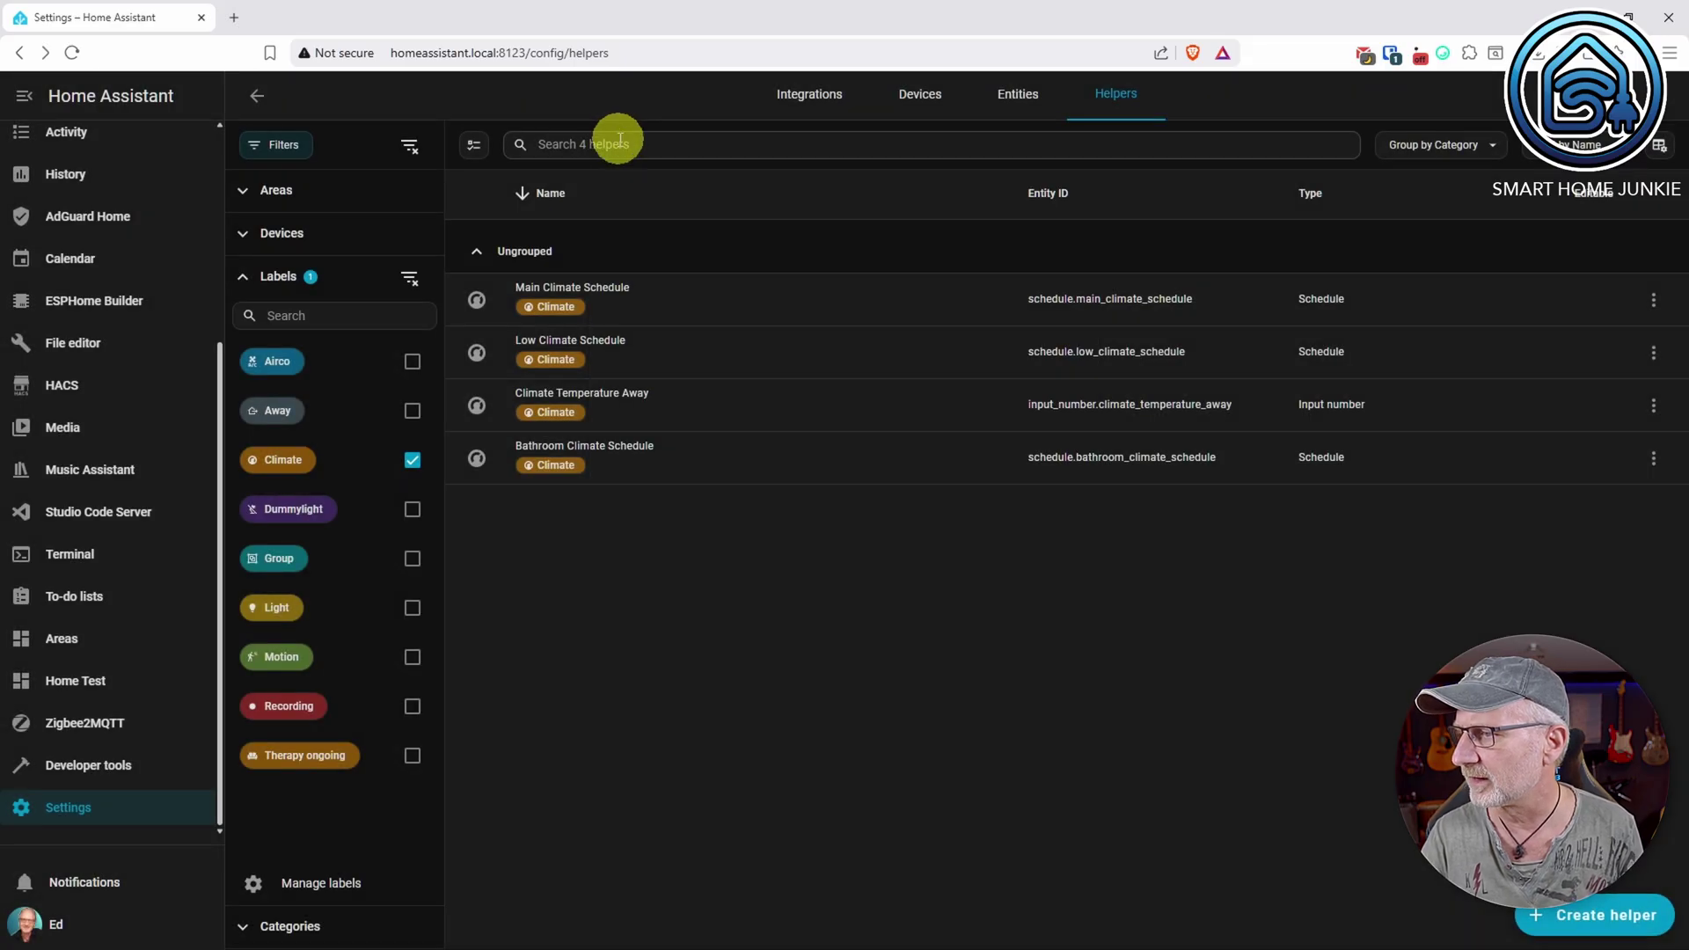
Open the Bathroom Climate Schedule grid and check Monday's overnight and 7:00–8:30 AM blocks
click(630, 461)
click(1031, 132)
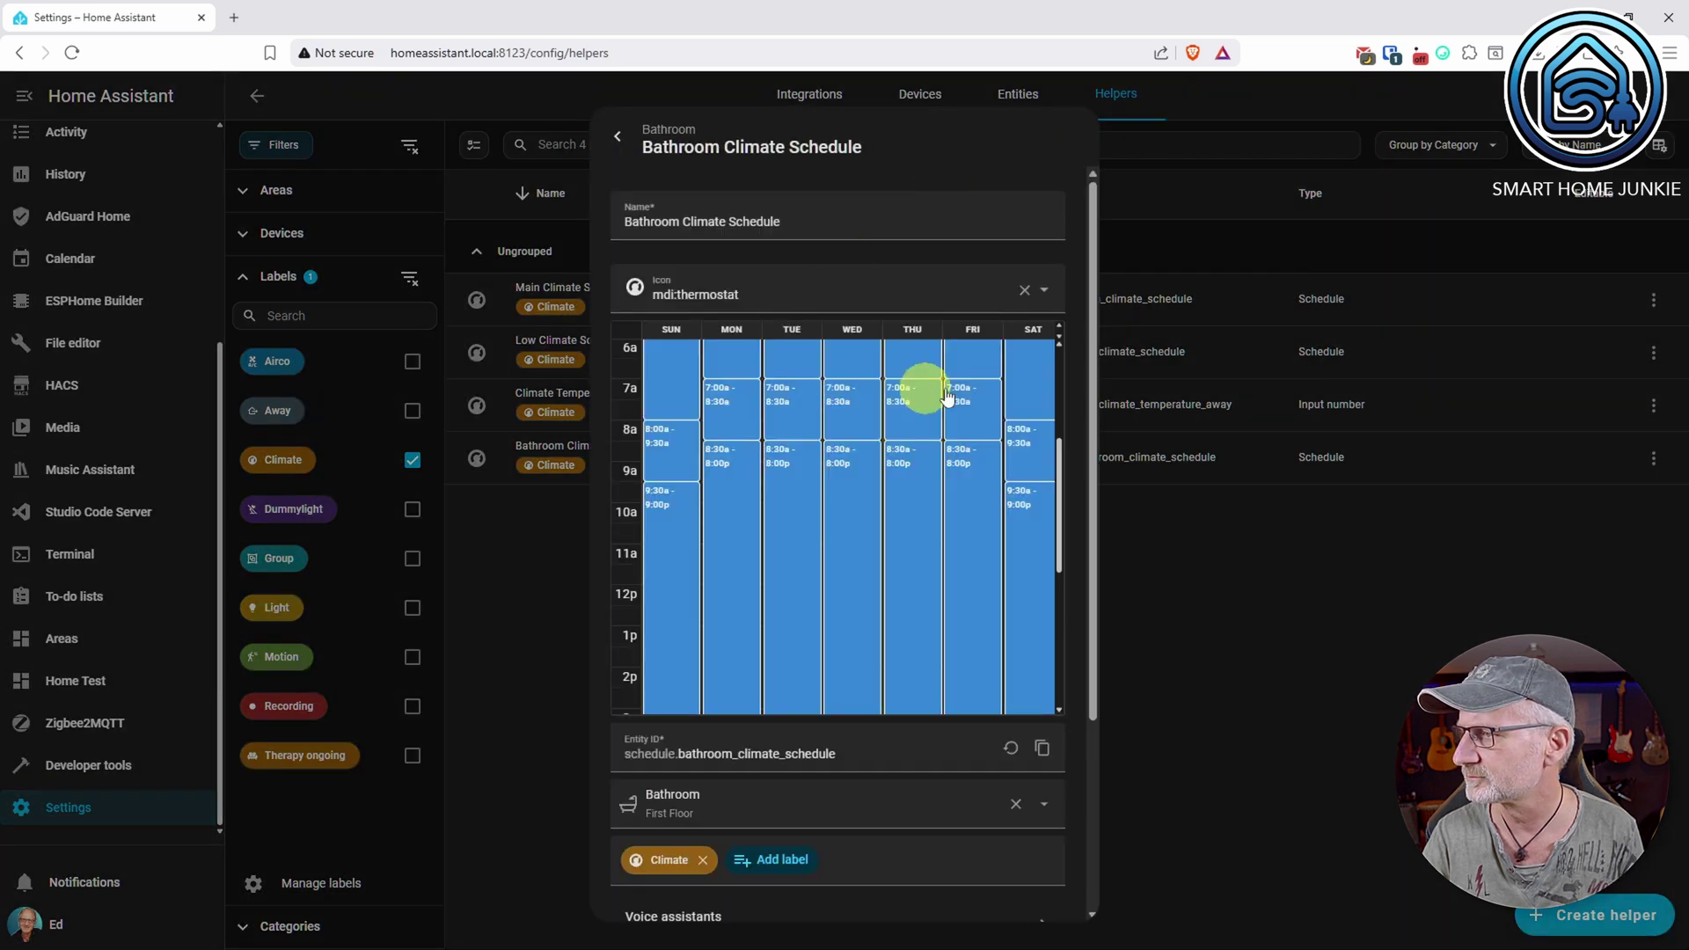
drag(1068, 509, 1052, 400)
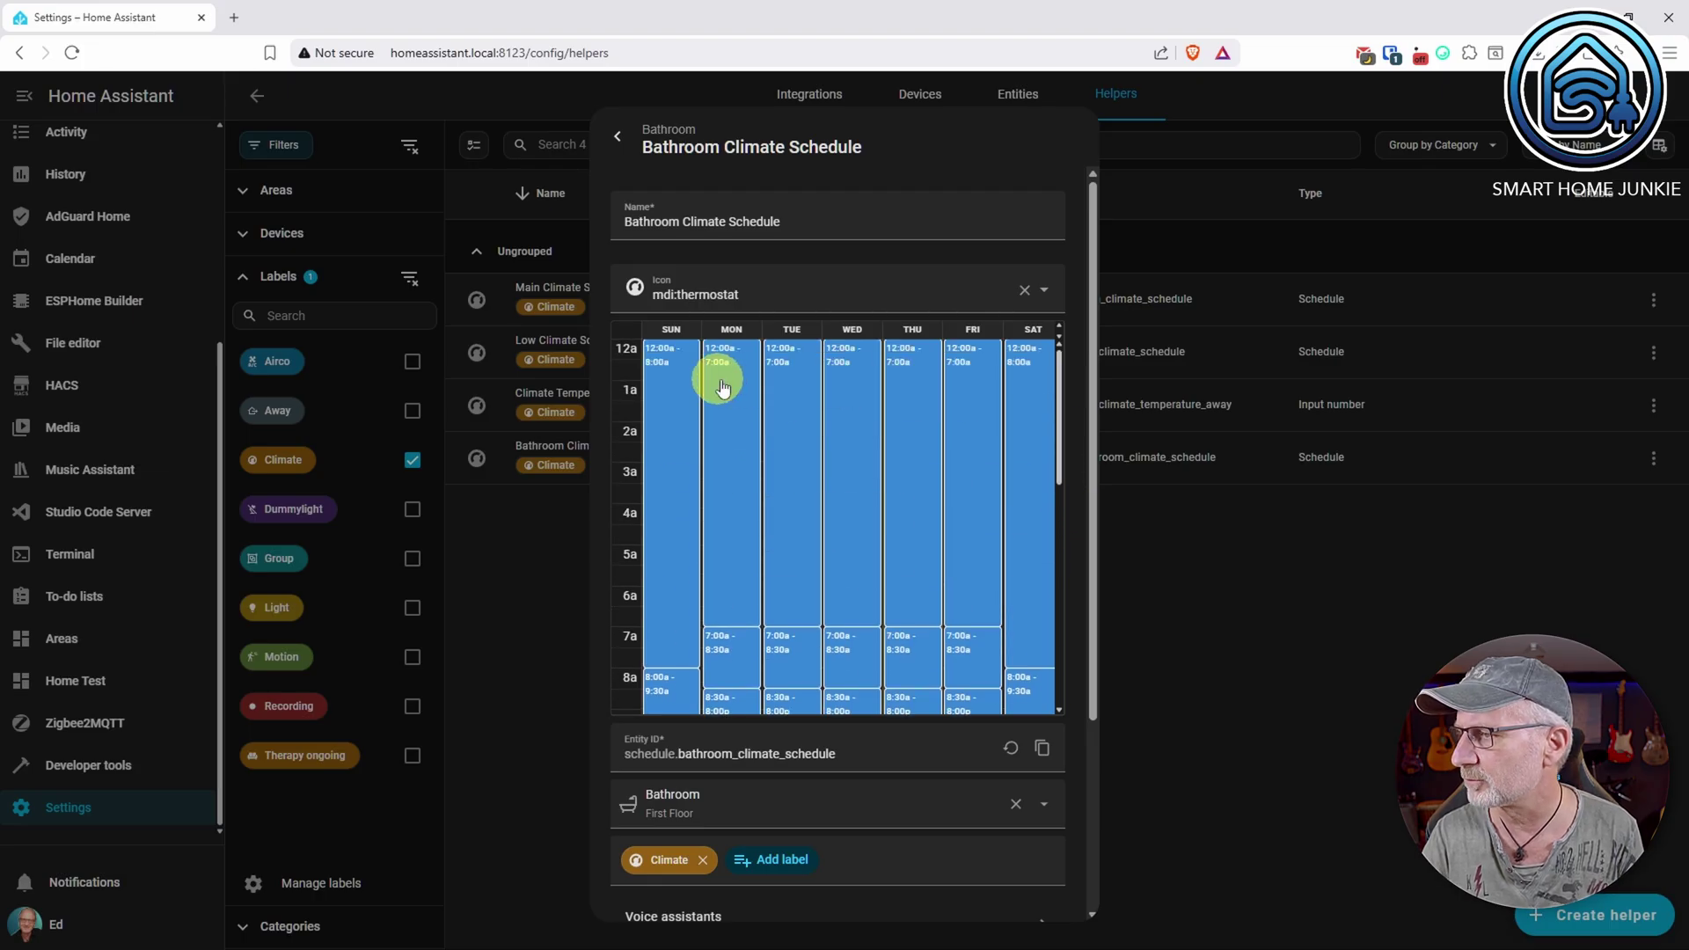
click(739, 425)
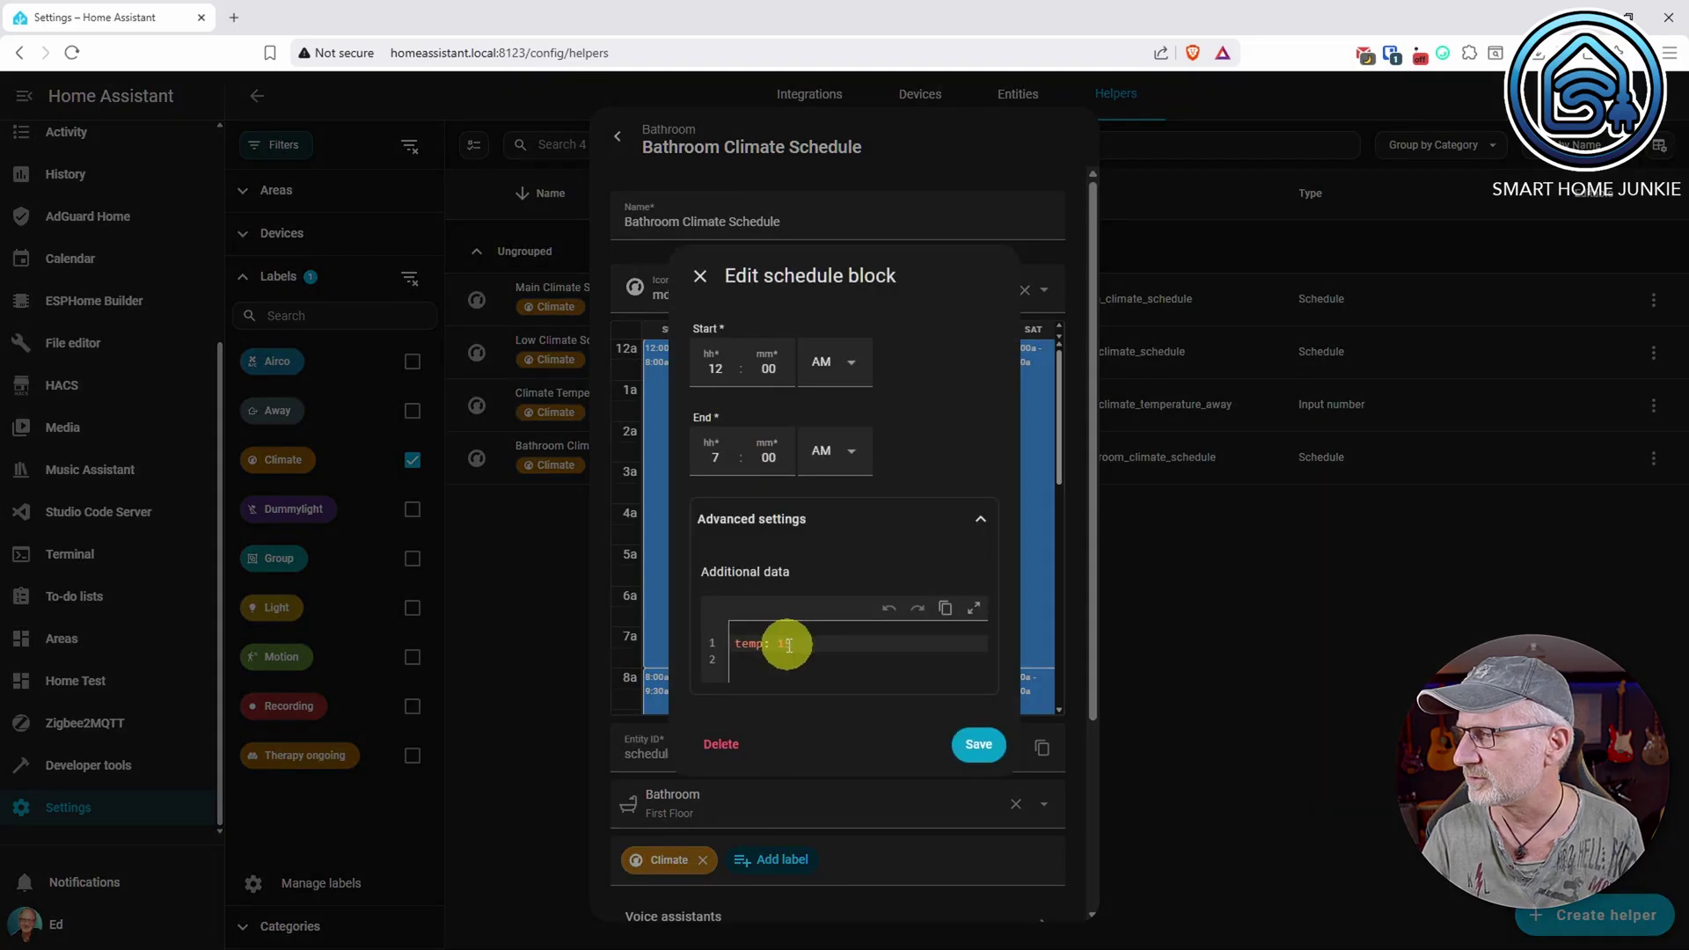
click(701, 280)
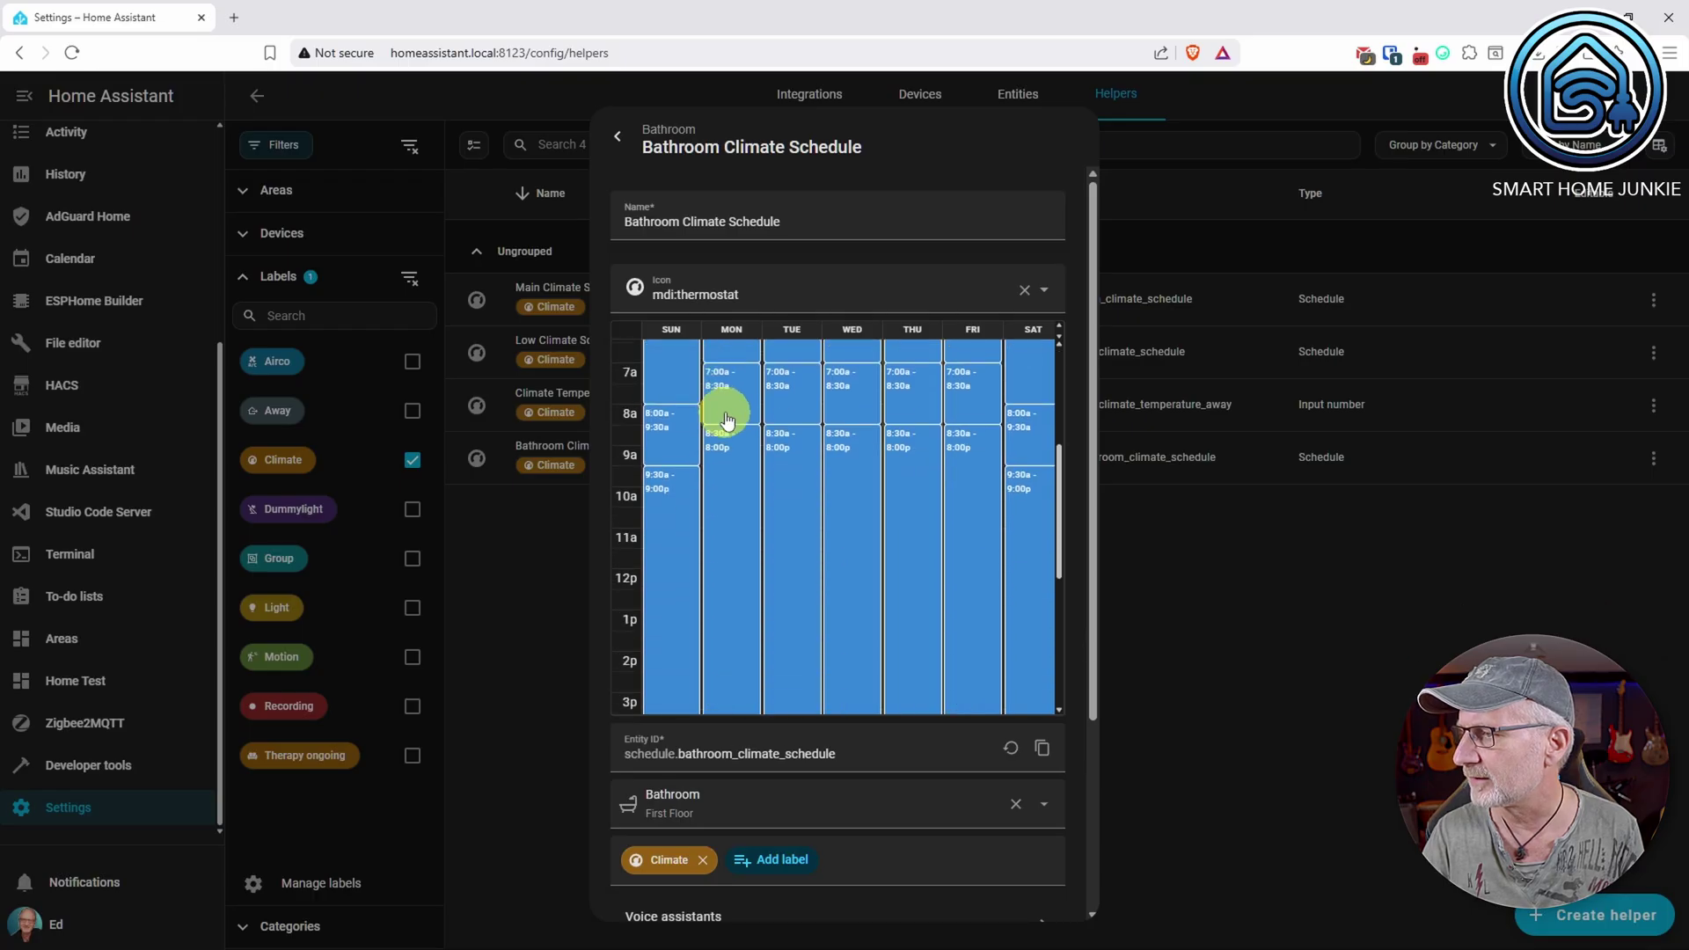
click(744, 415)
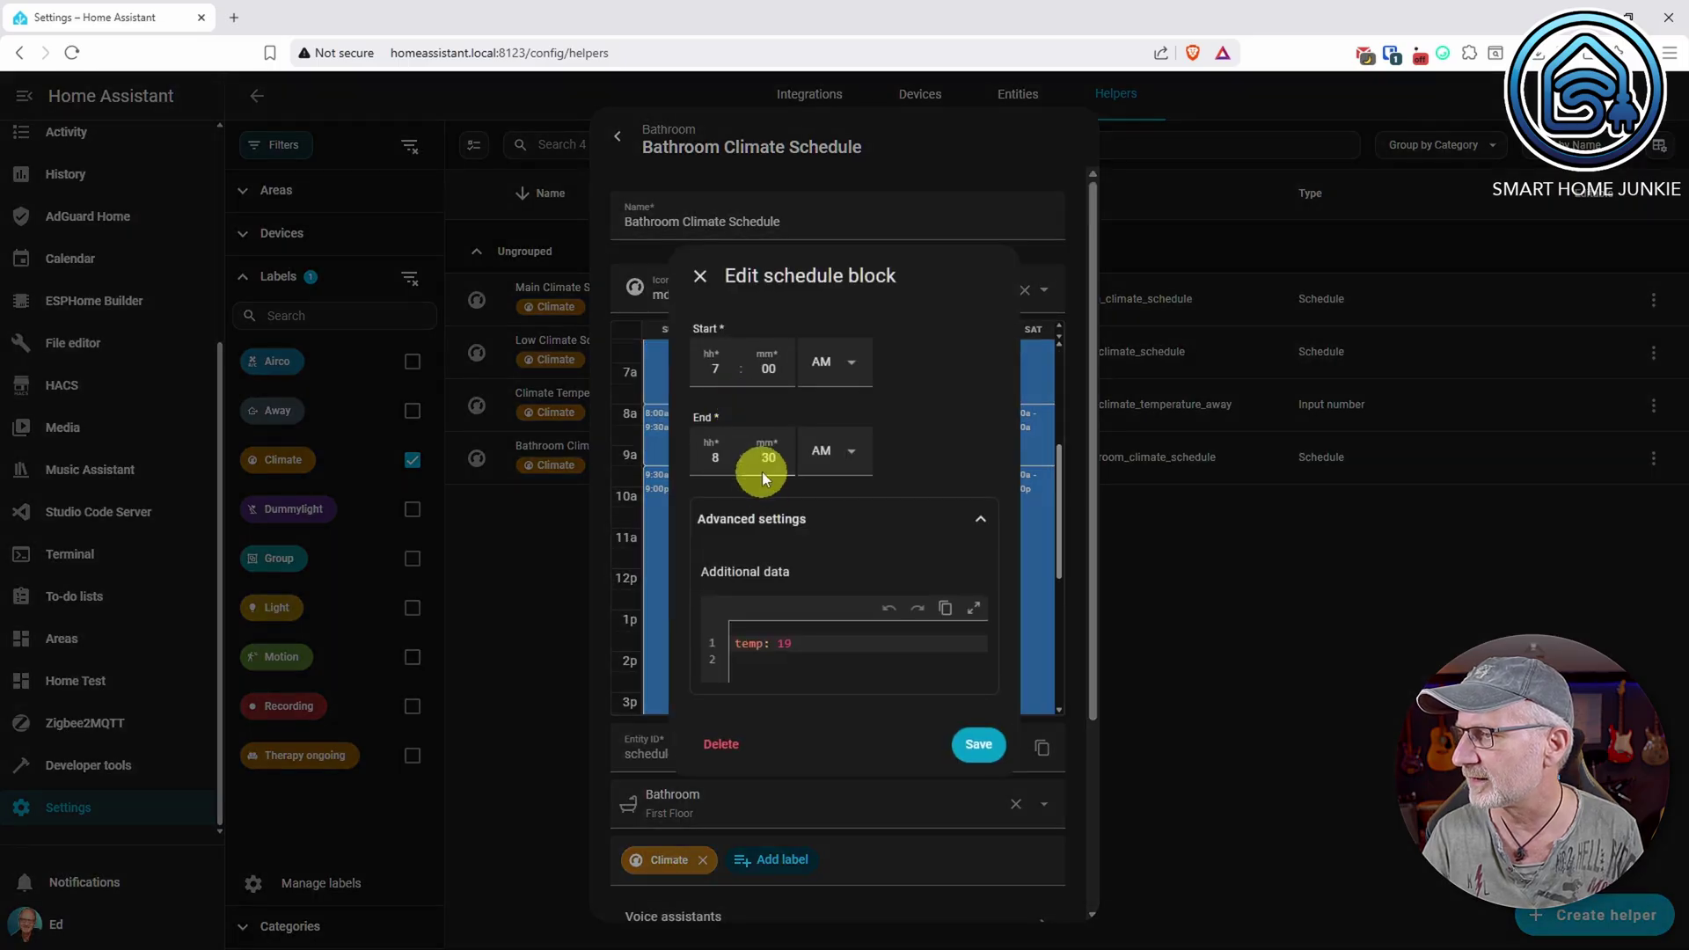
click(711, 287)
Check Monday's 8:30 AM–8 PM, 8–10 PM (temp 19) and late-evening blocks, then return to helpers
scroll(744, 491, down, 5)
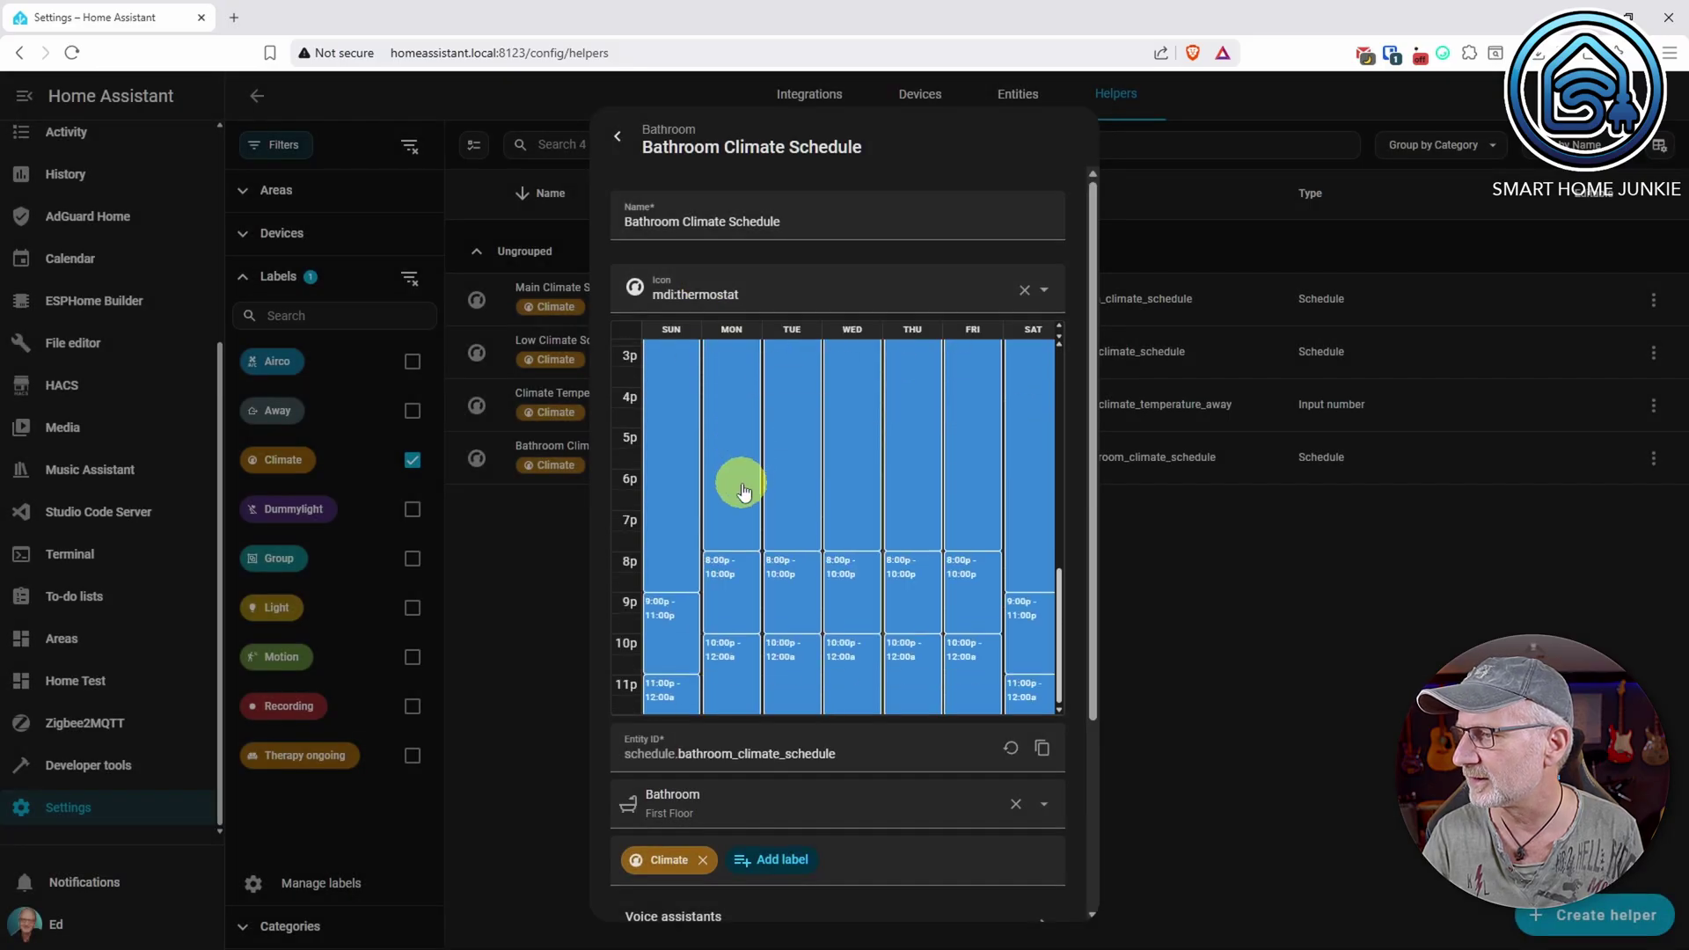
click(737, 463)
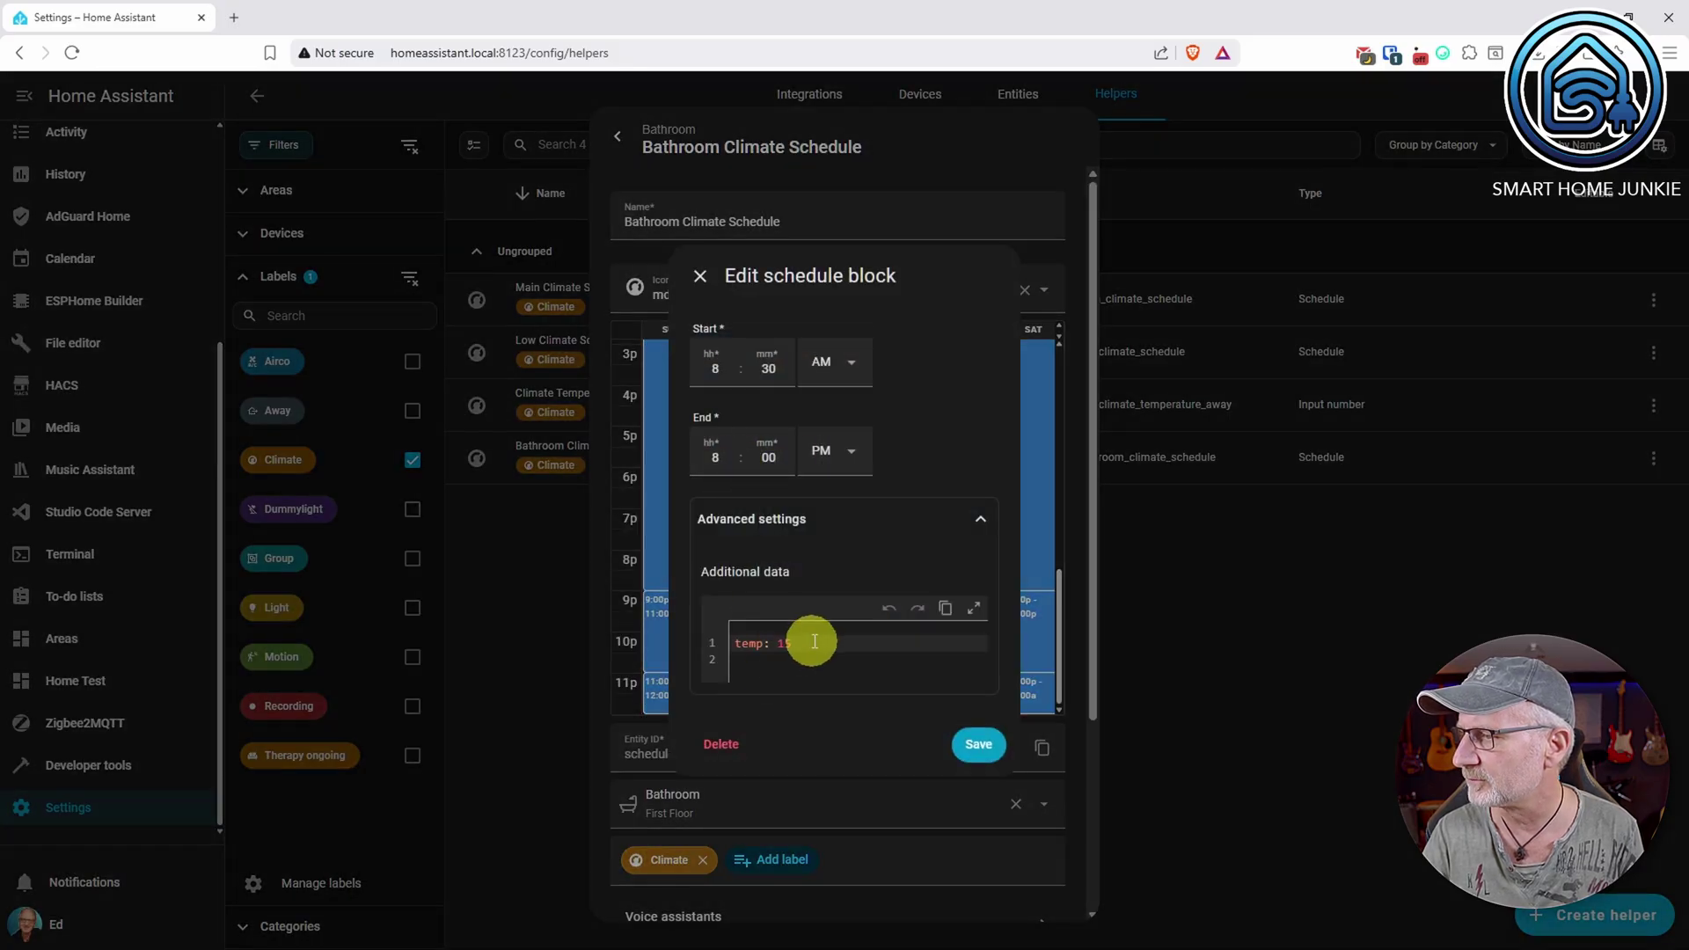
click(699, 277)
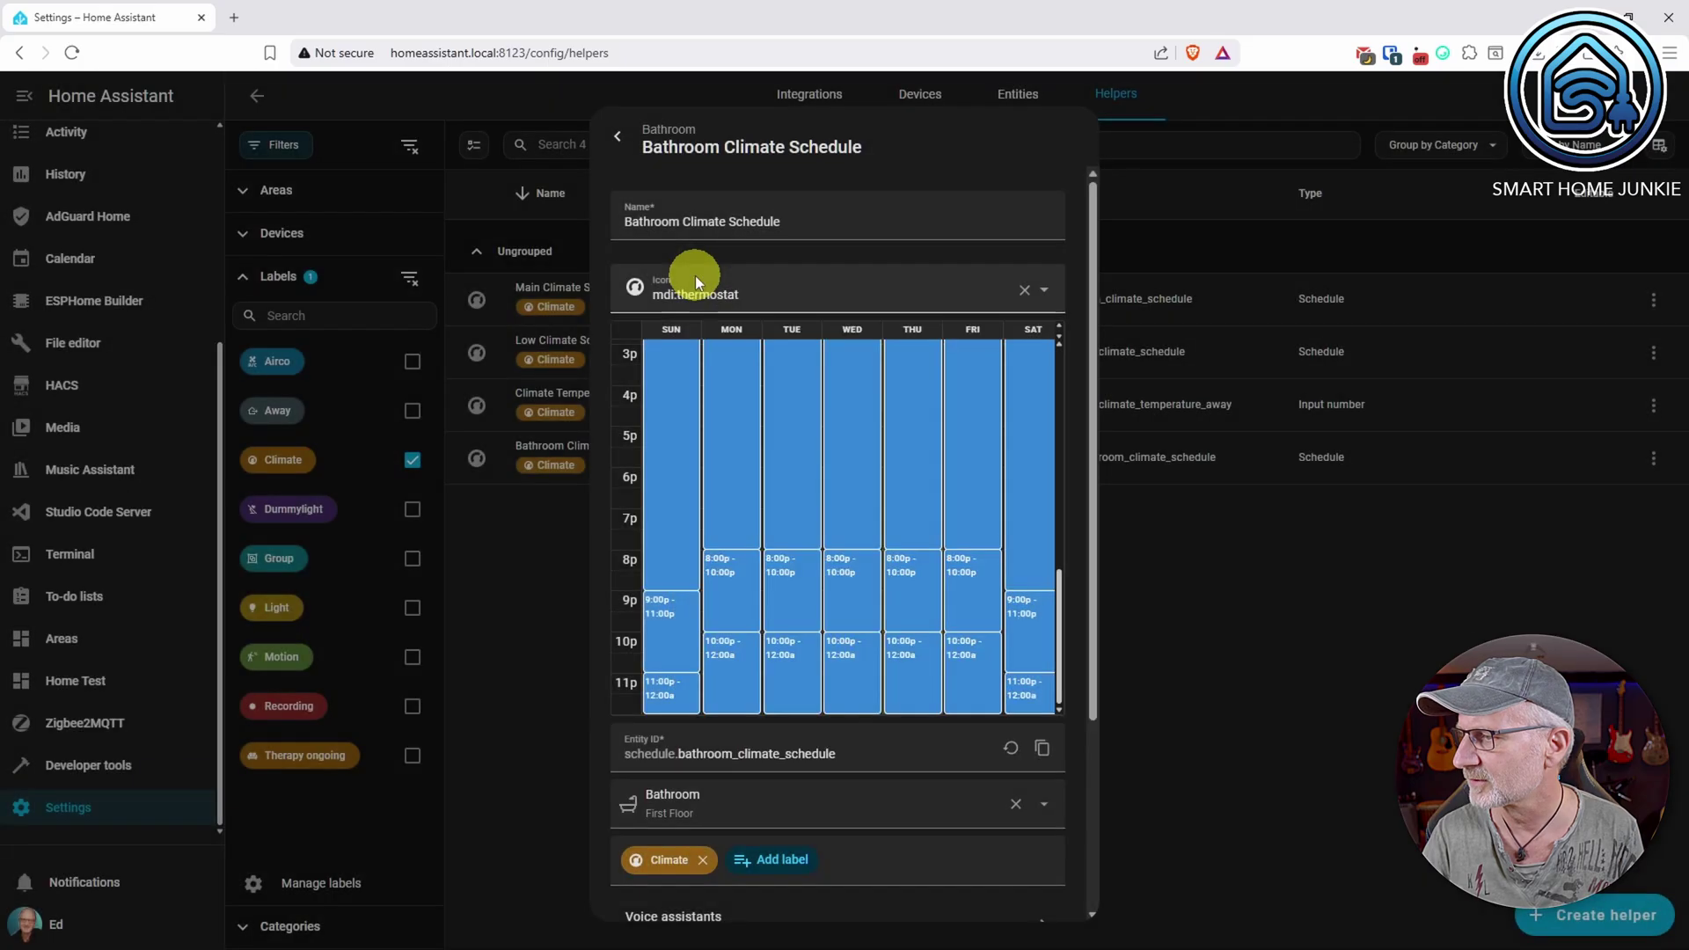
click(741, 602)
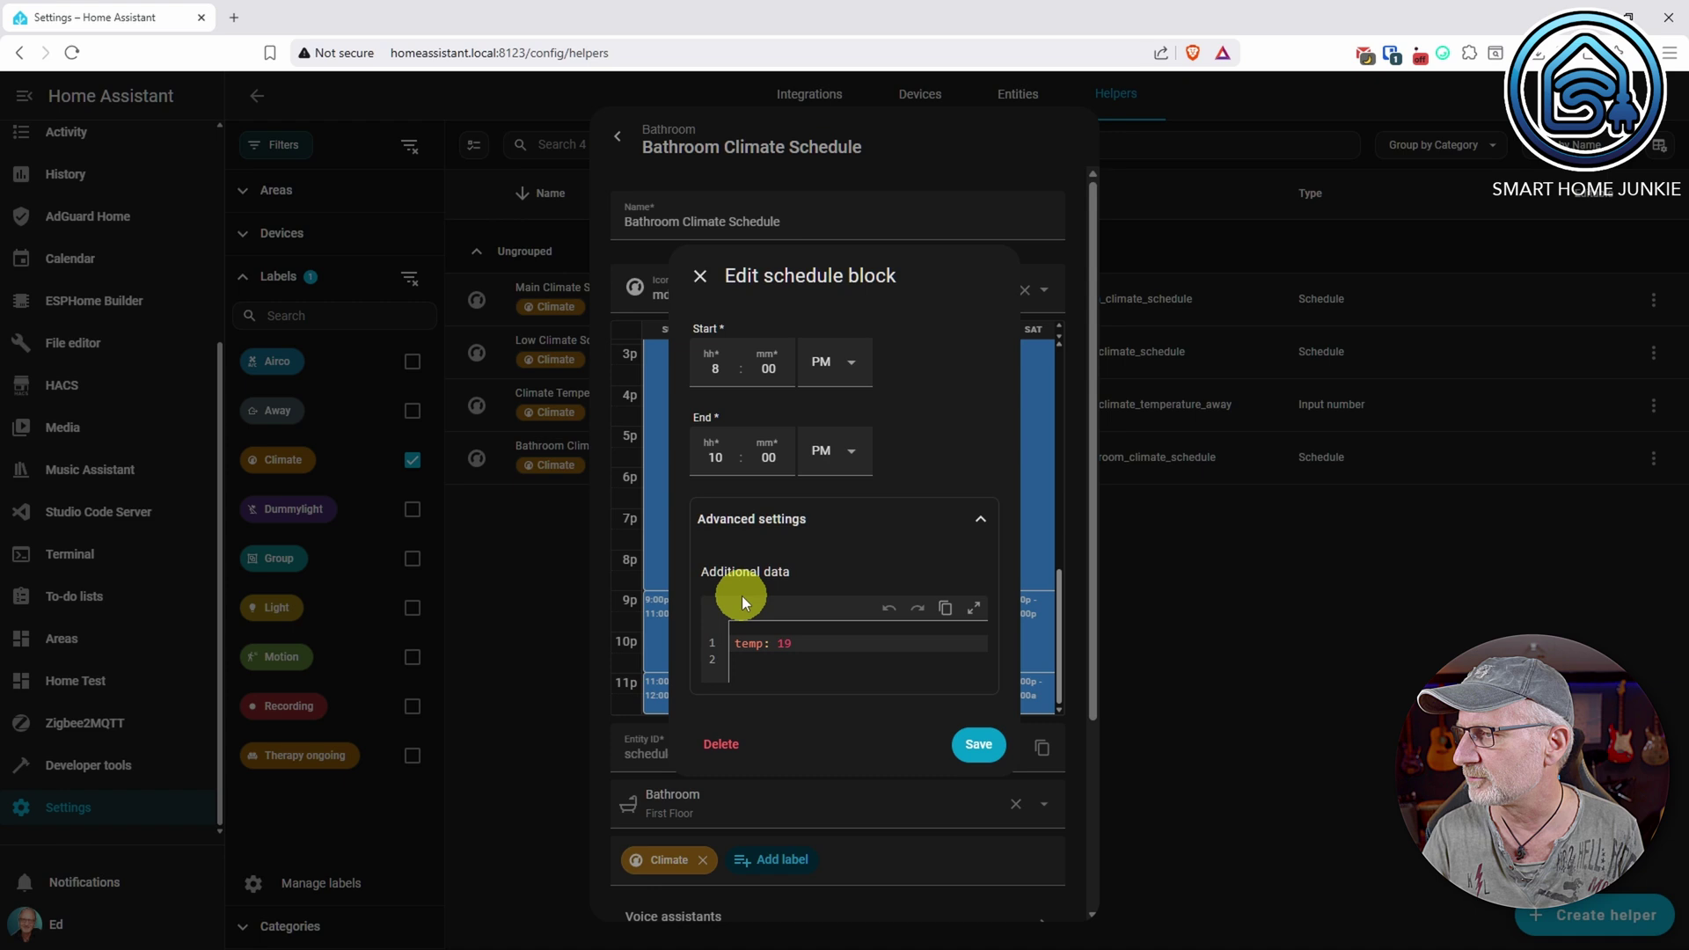
drag(774, 643, 807, 644)
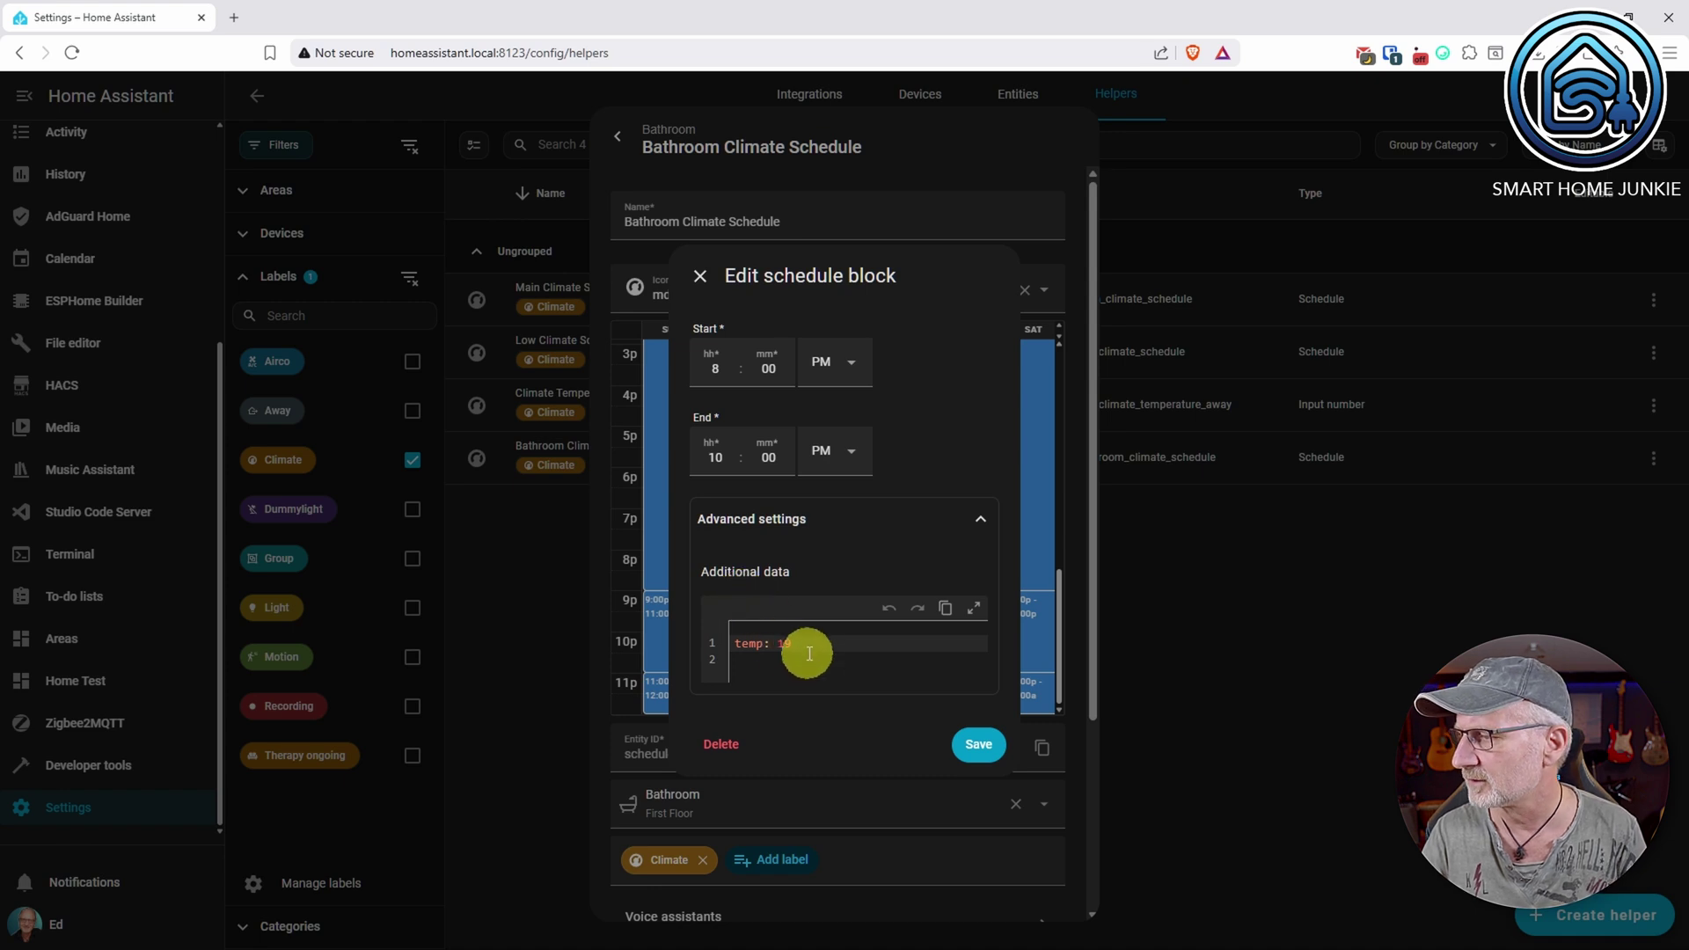
click(700, 277)
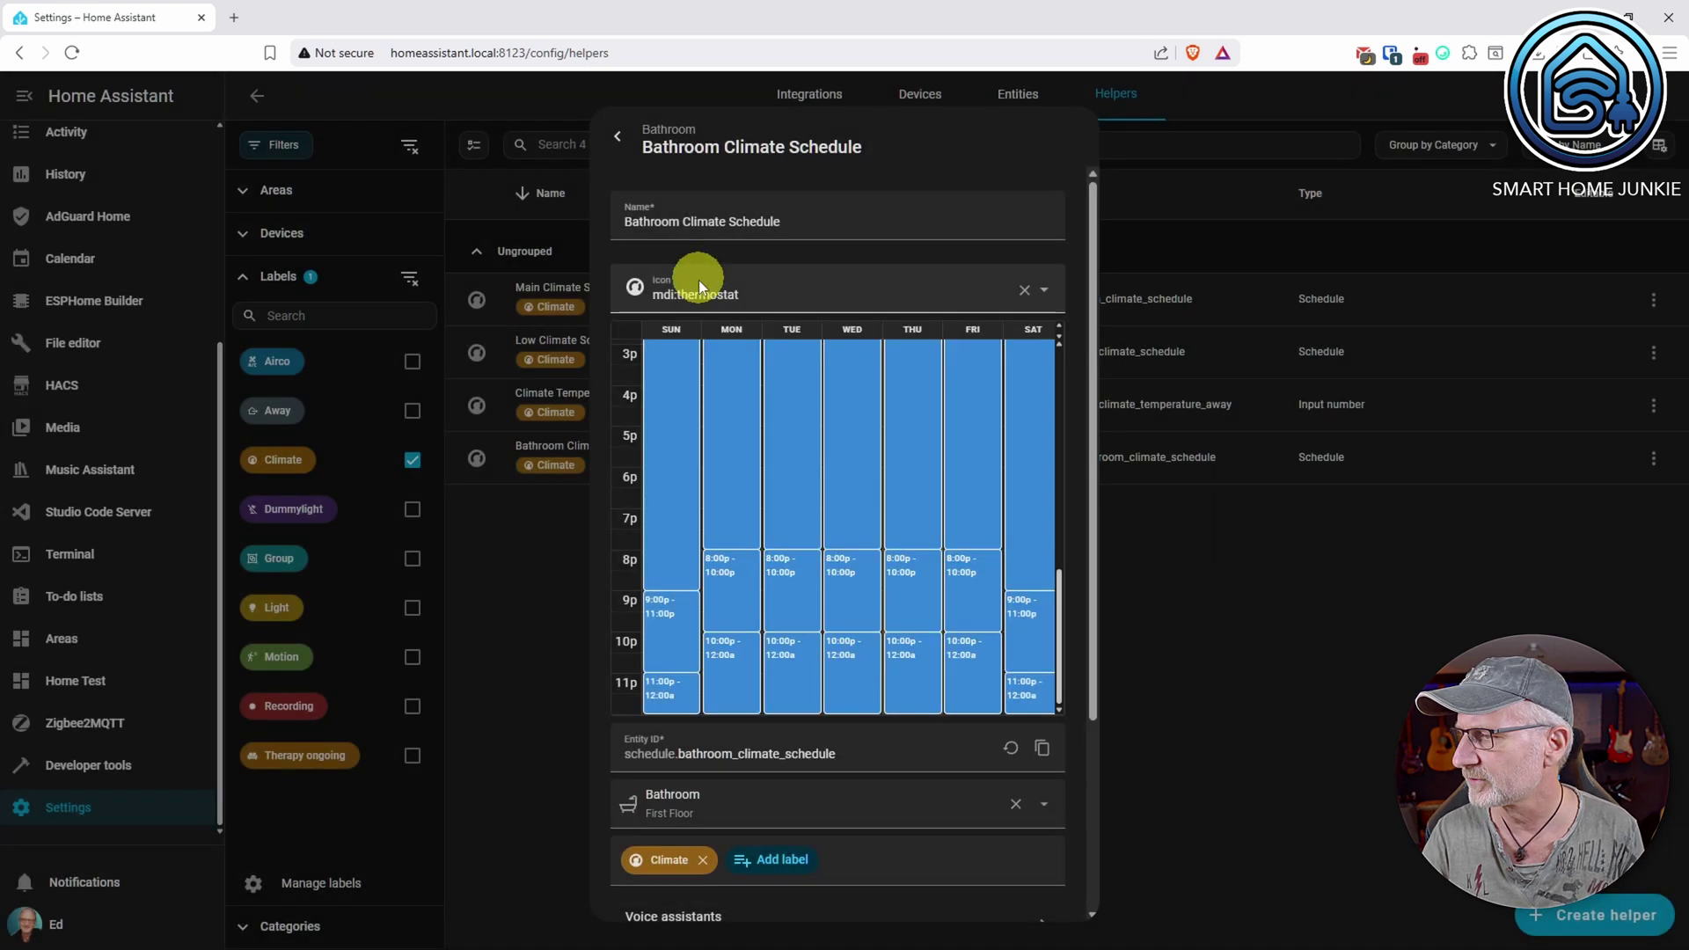
click(737, 682)
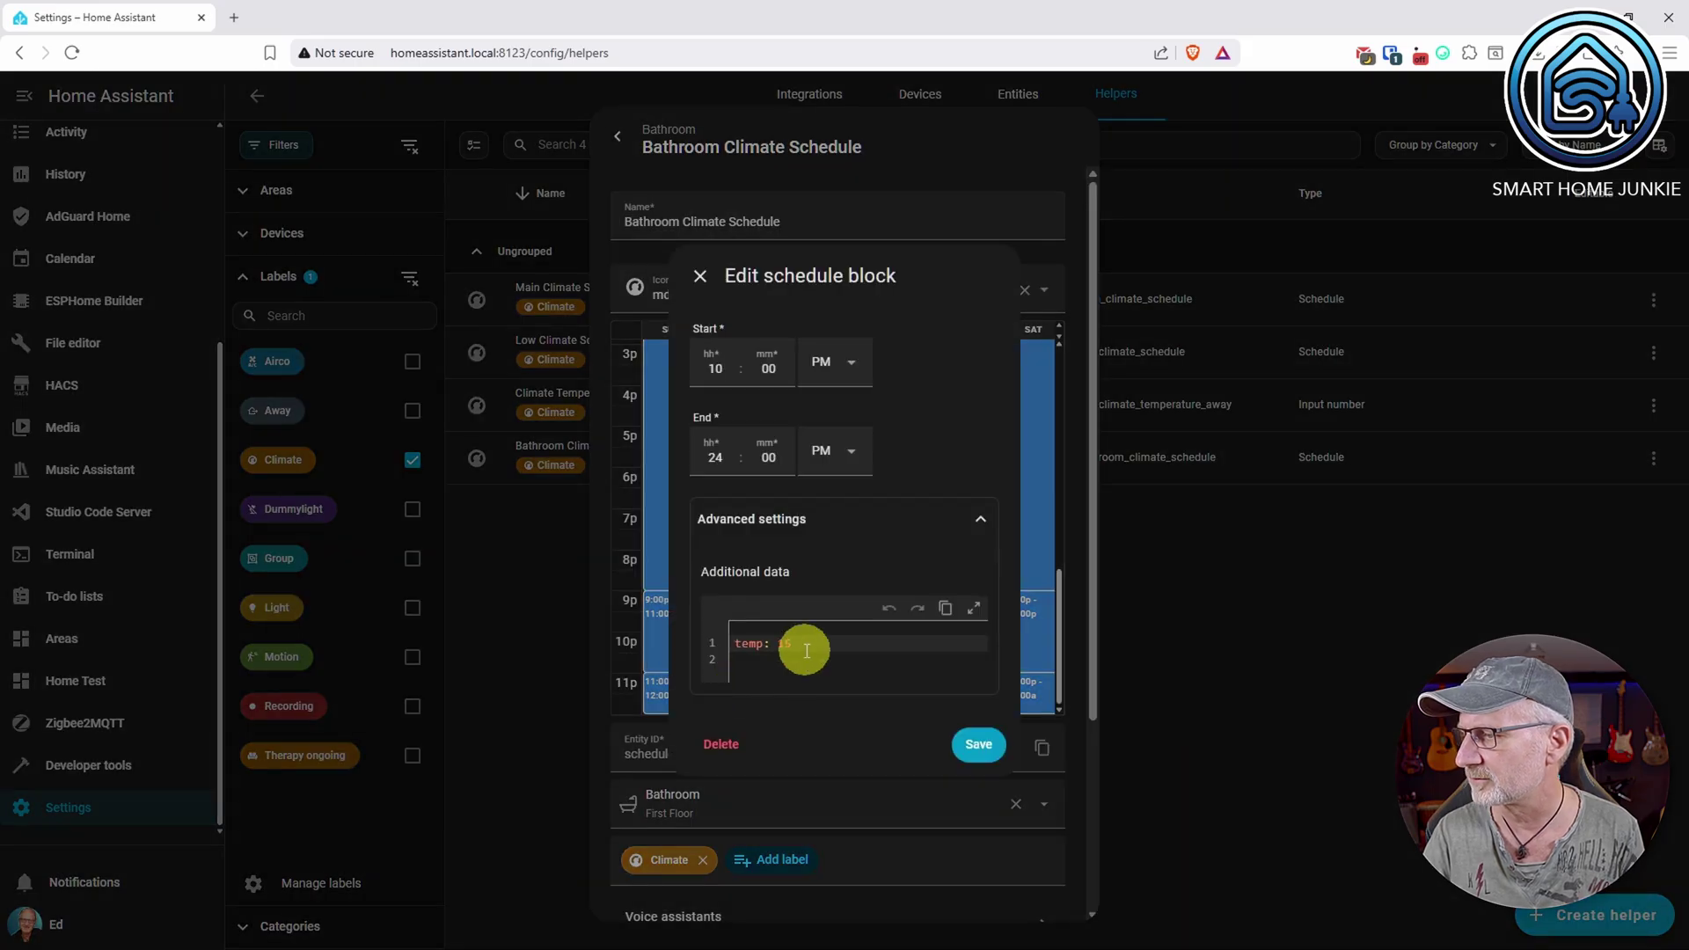
click(701, 276)
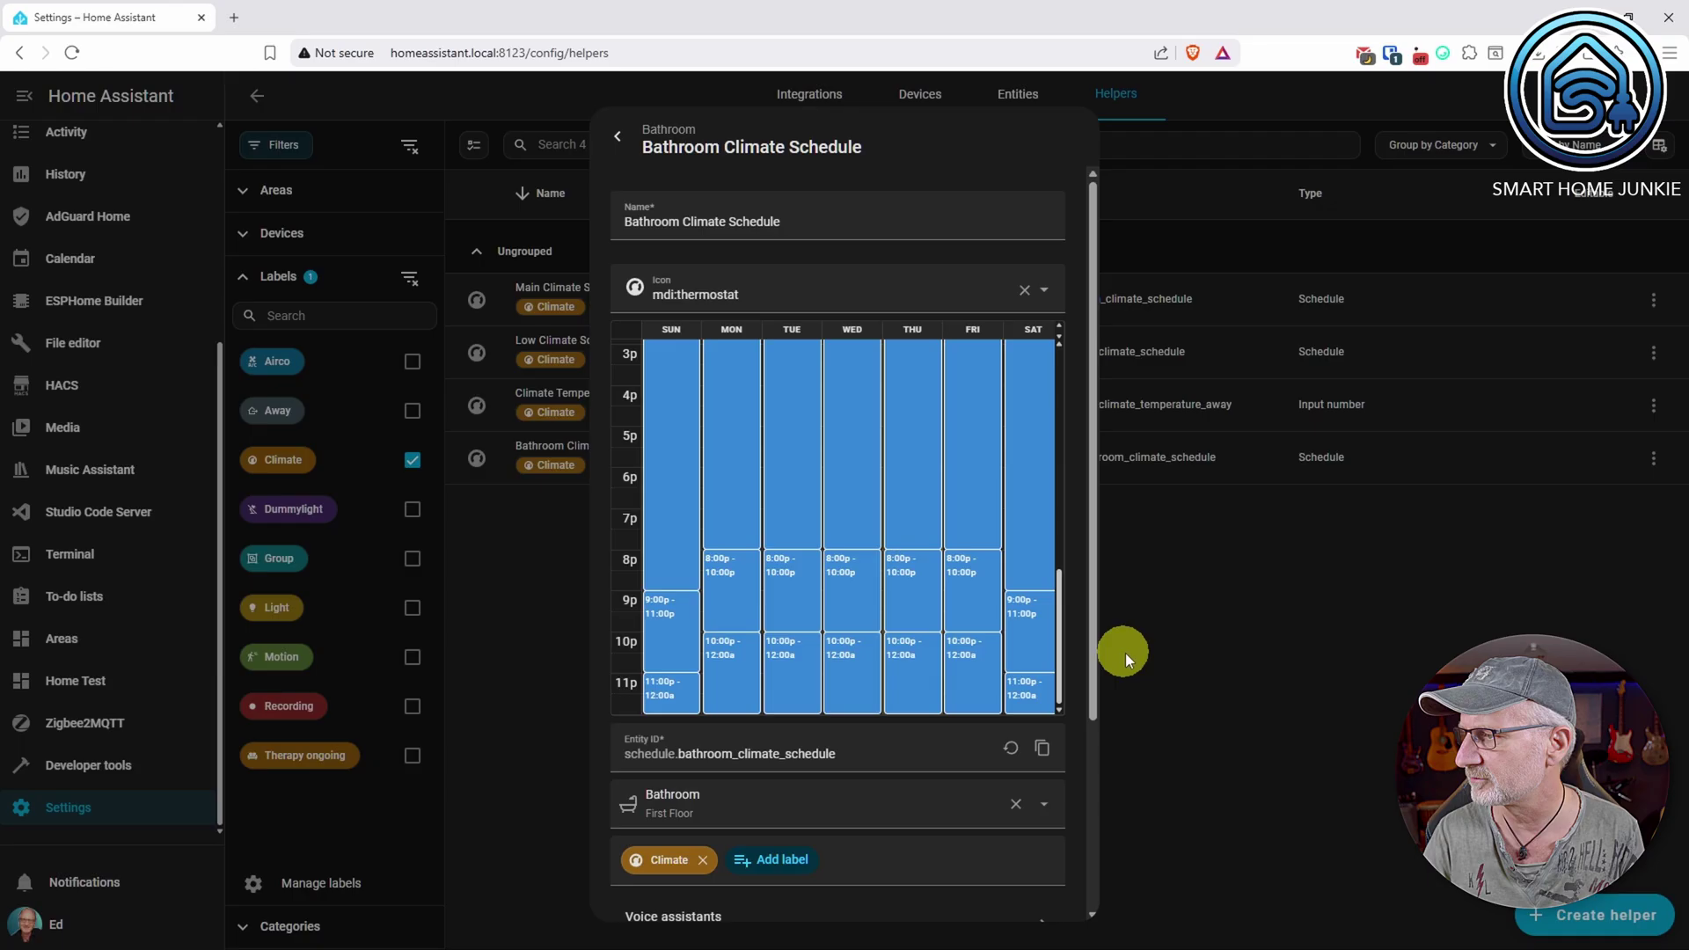
mouse_move(1063, 648)
mouse_down()
mouse_move(1064, 514)
mouse_move(1062, 568)
mouse_up()
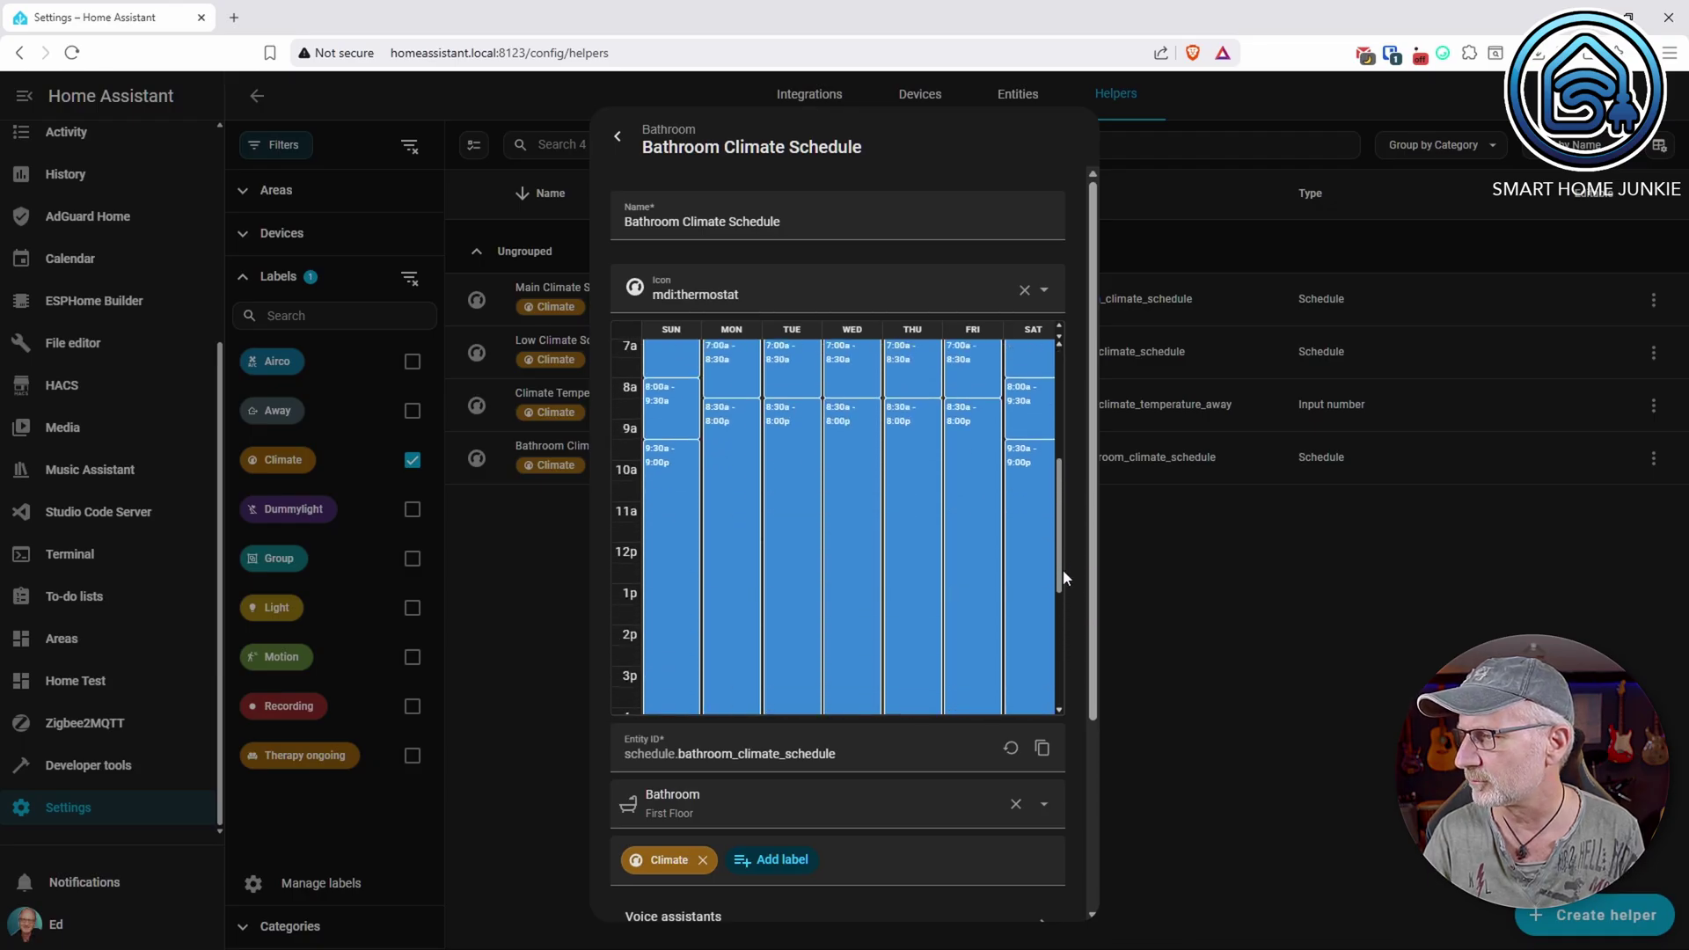
scroll(1063, 568, up, 5)
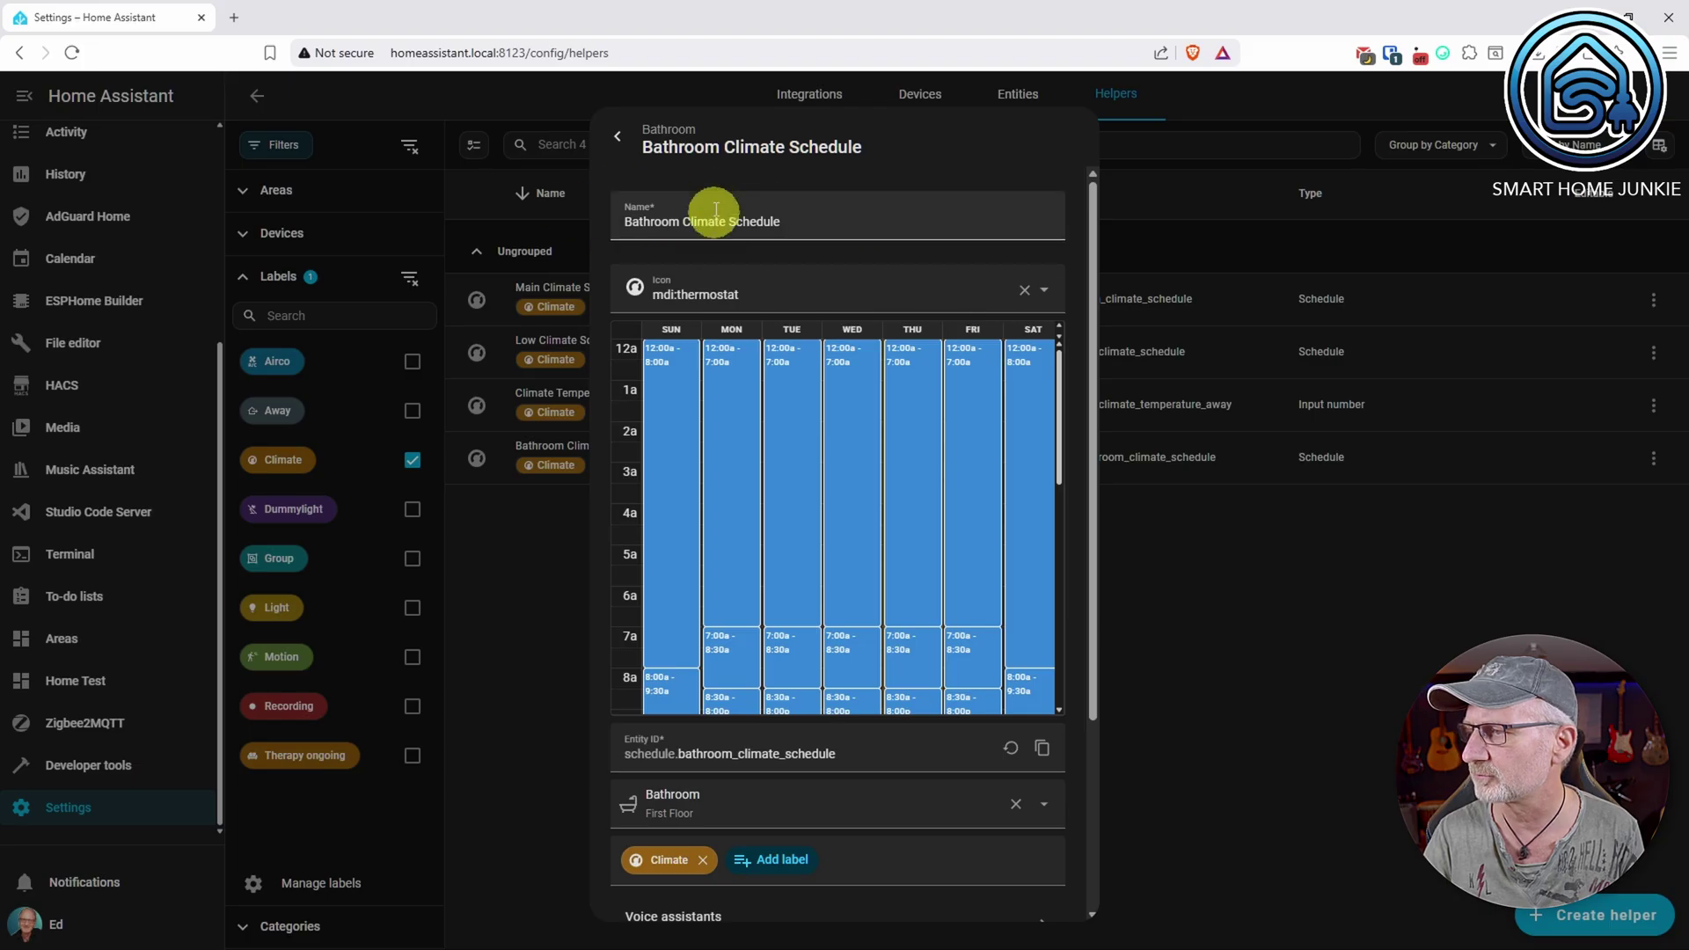
click(621, 139)
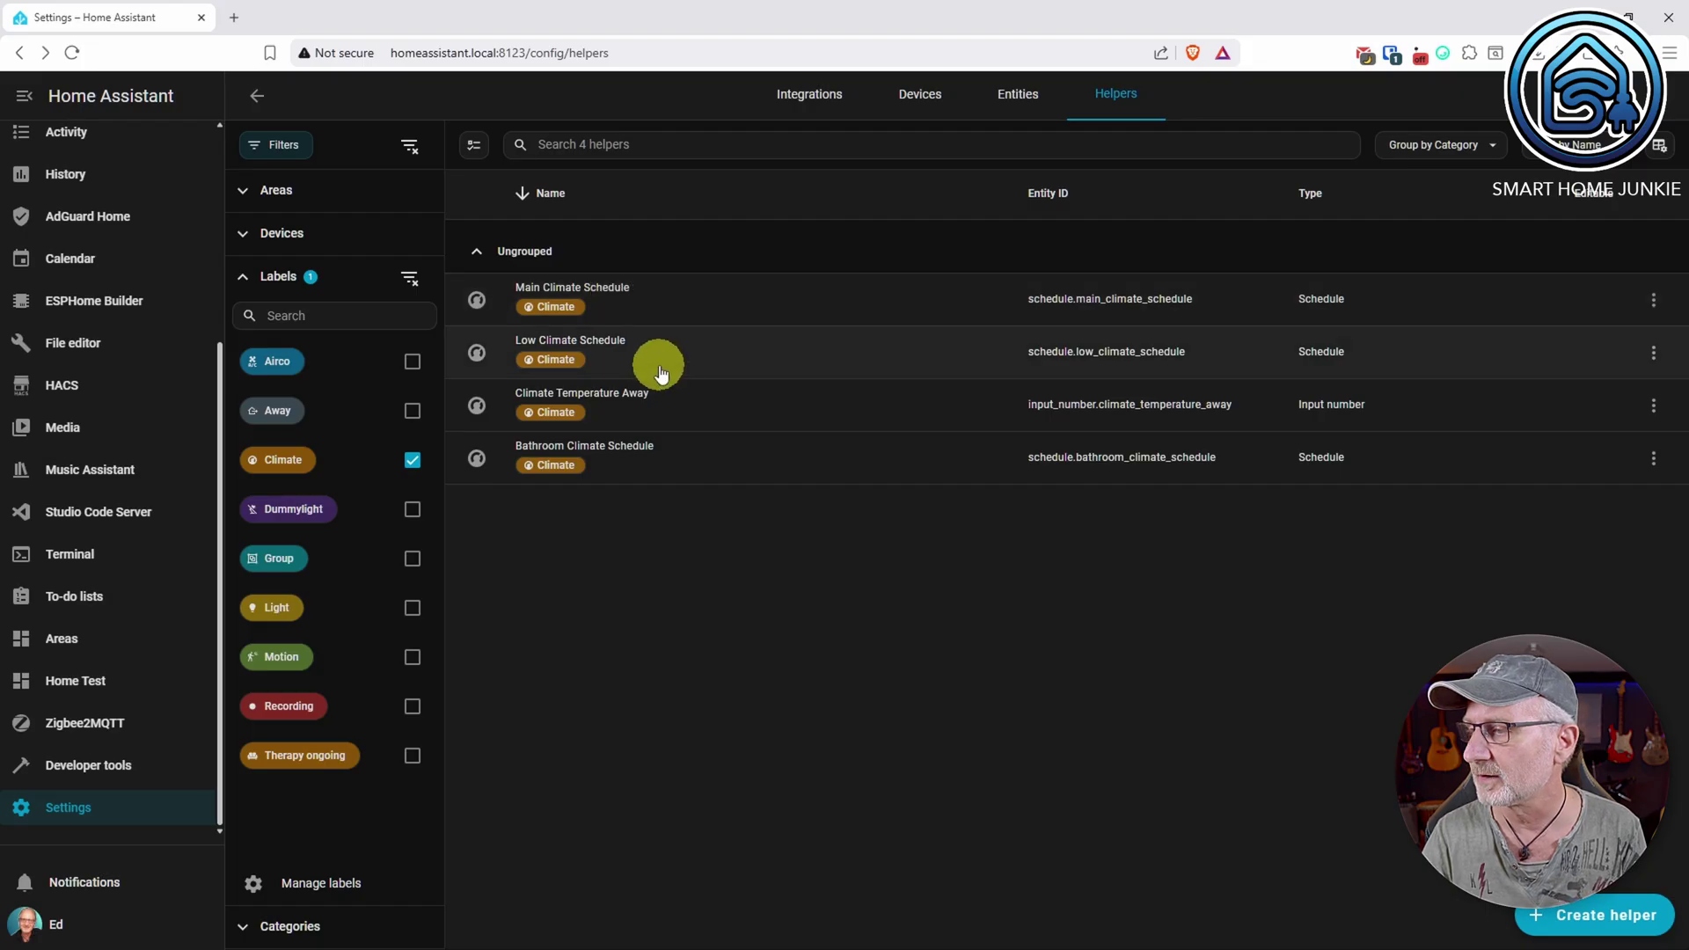
Check the Low Climate Schedule's all-day Sunday block at temp 15, then close the helper
click(628, 356)
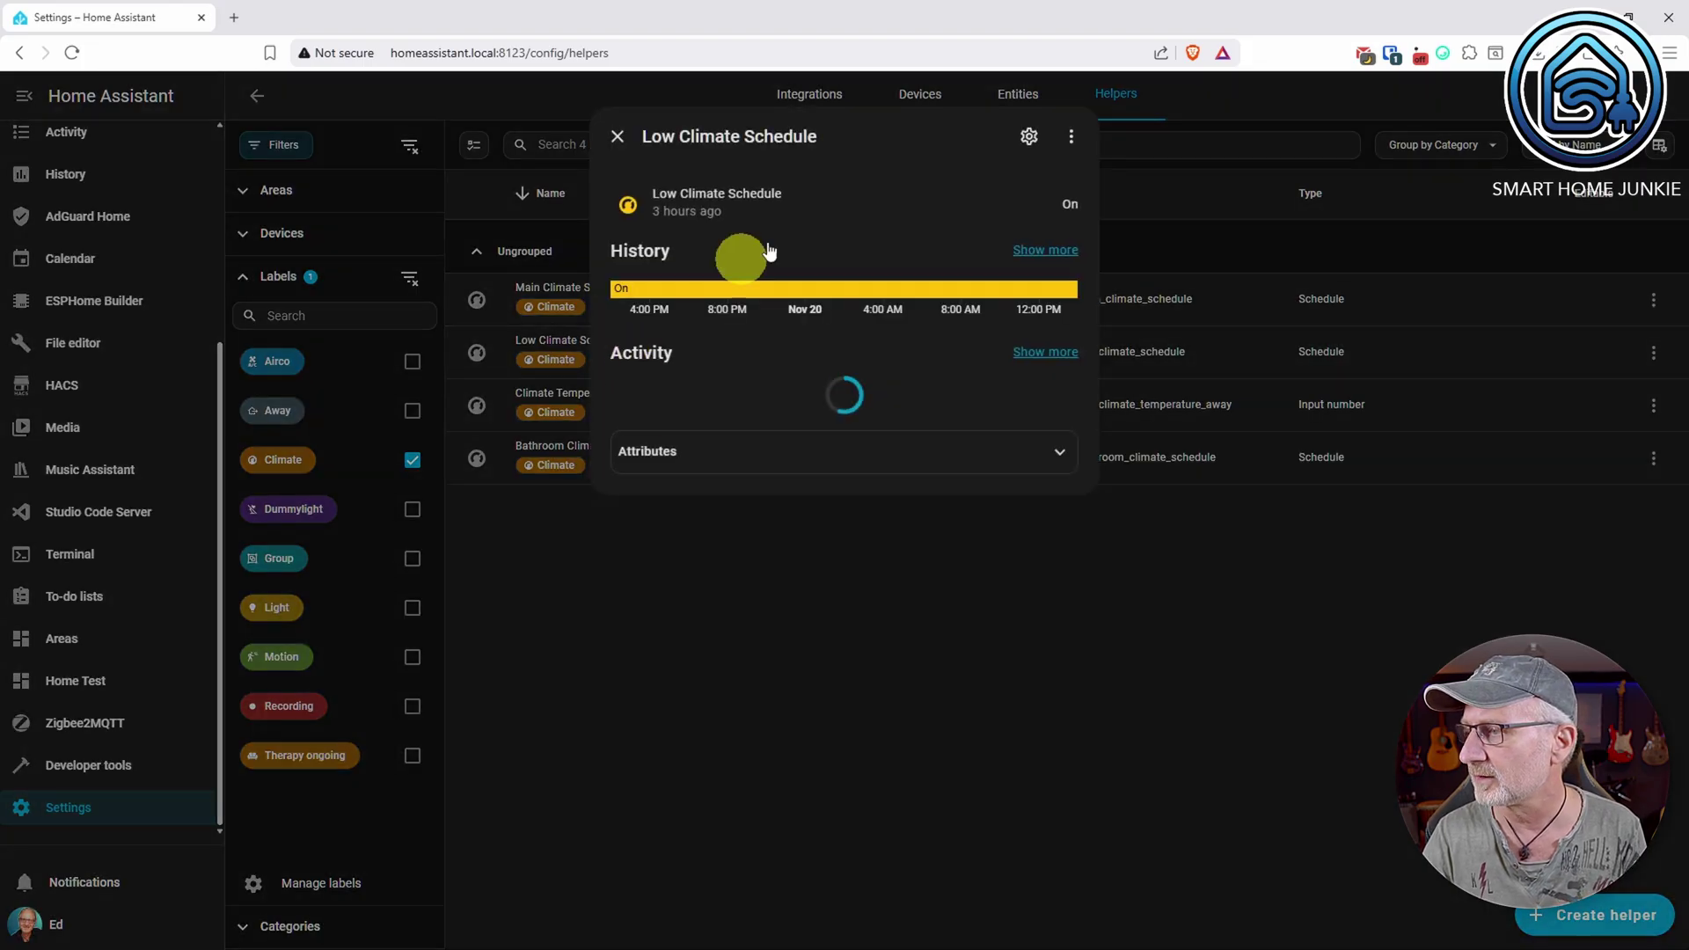
click(1028, 136)
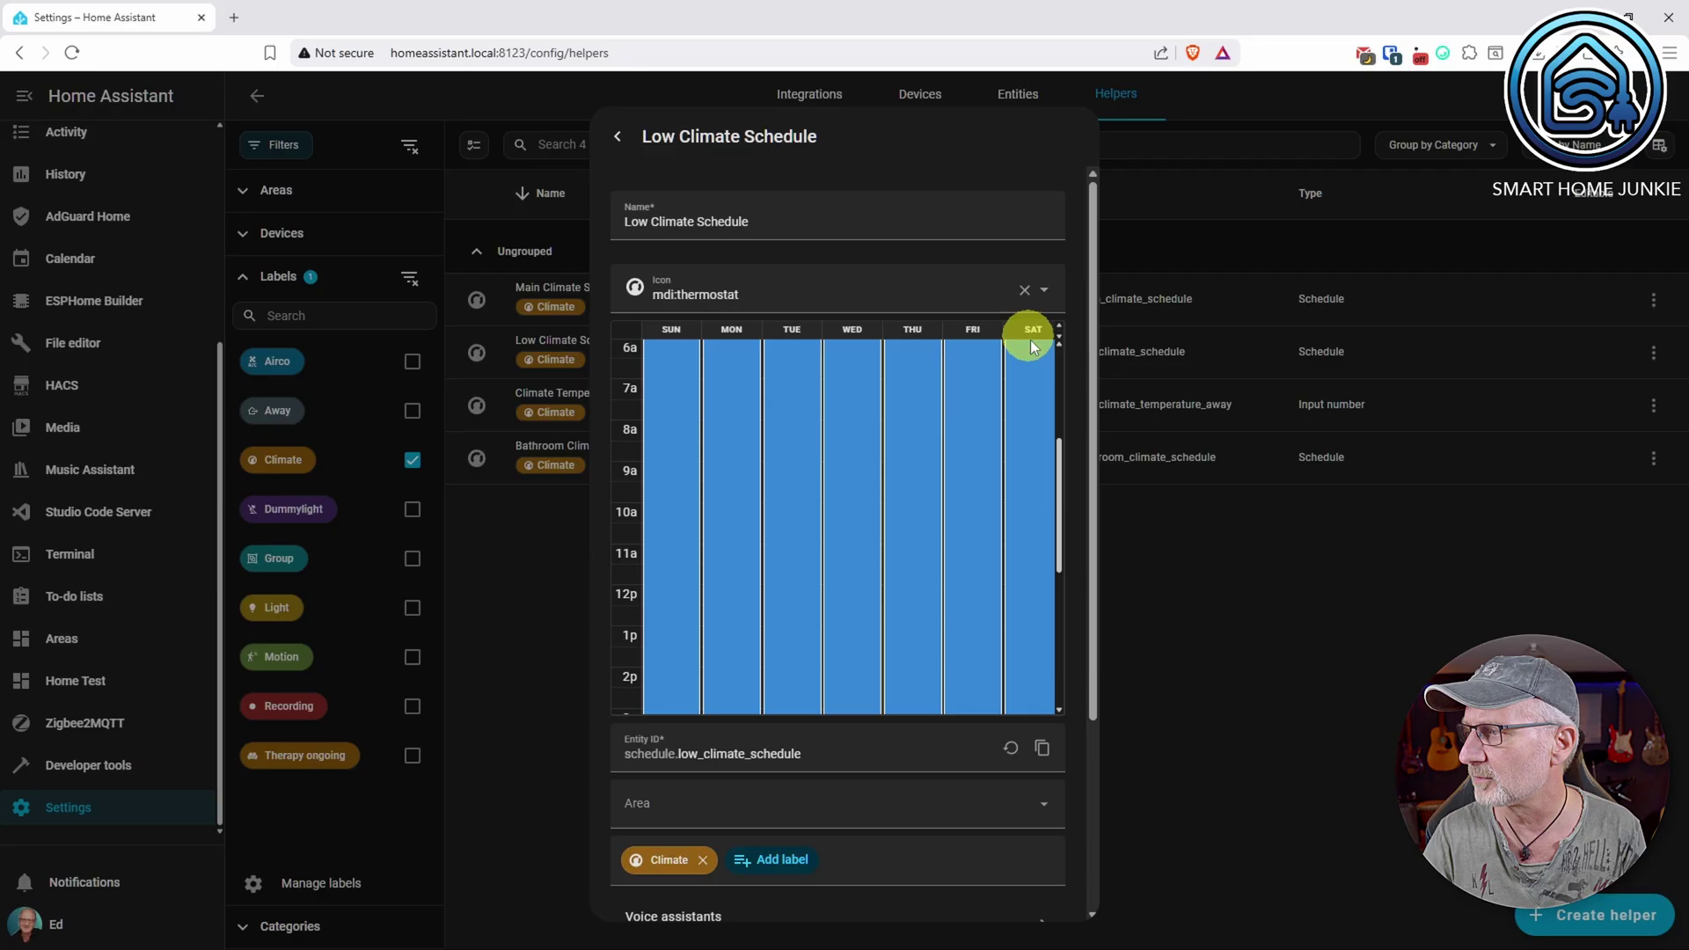
drag(1064, 479, 1062, 366)
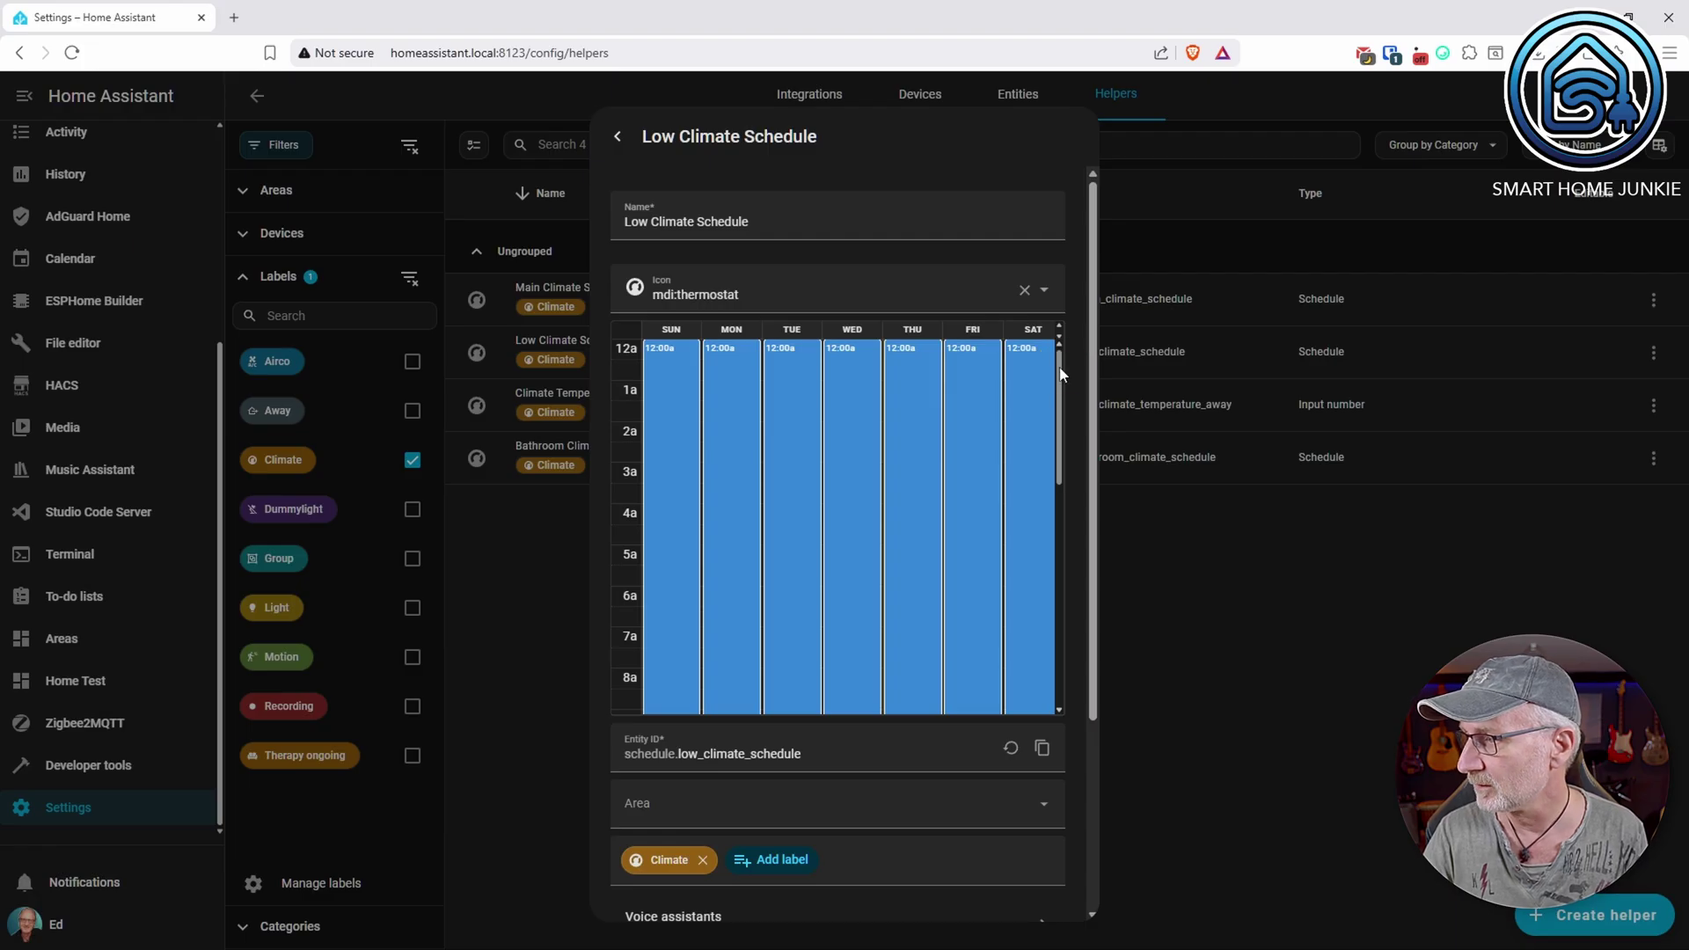
mouse_move(1062, 366)
mouse_down()
mouse_move(1060, 655)
mouse_move(1043, 444)
mouse_move(1060, 370)
mouse_up()
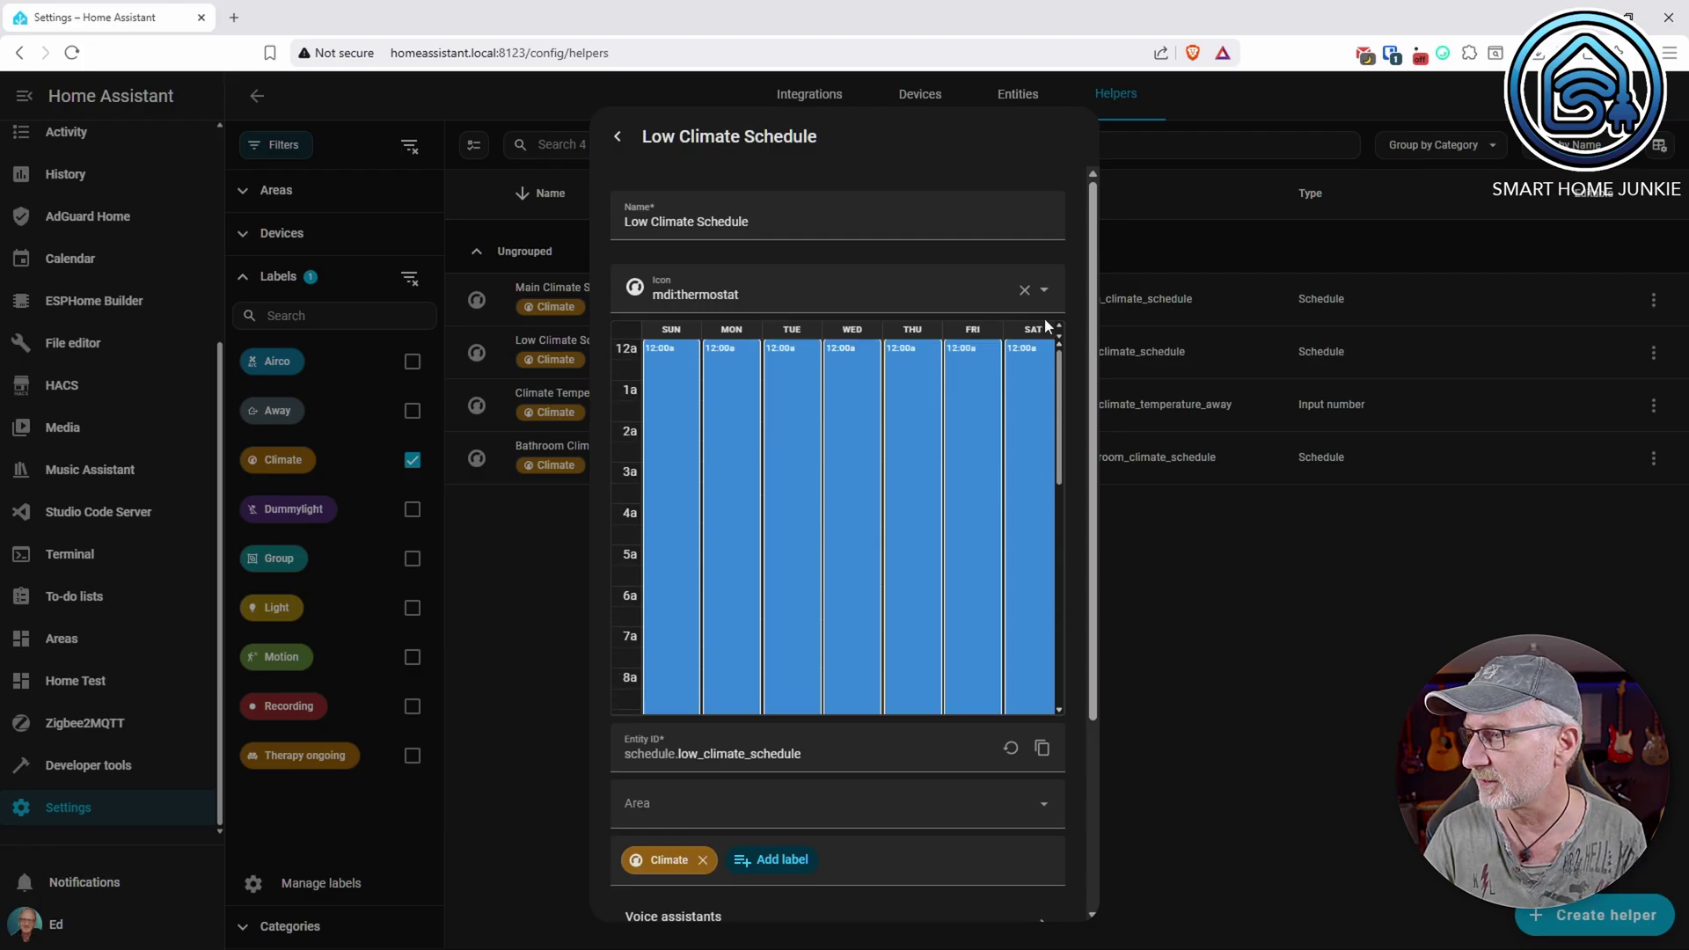
click(683, 476)
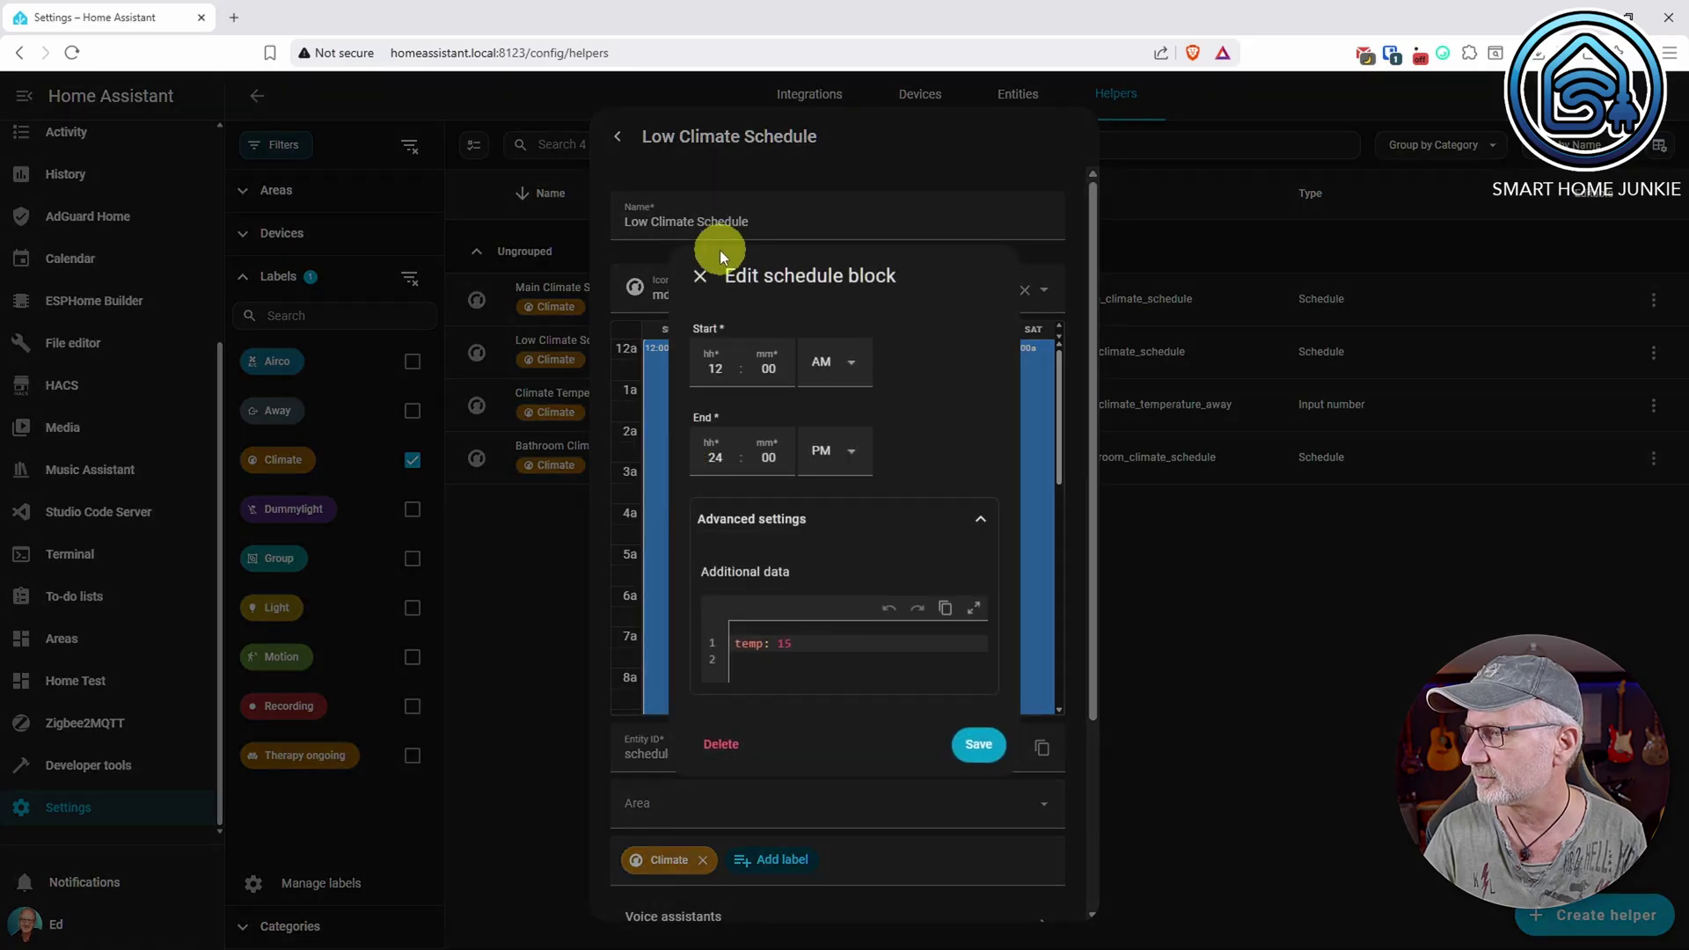
click(700, 274)
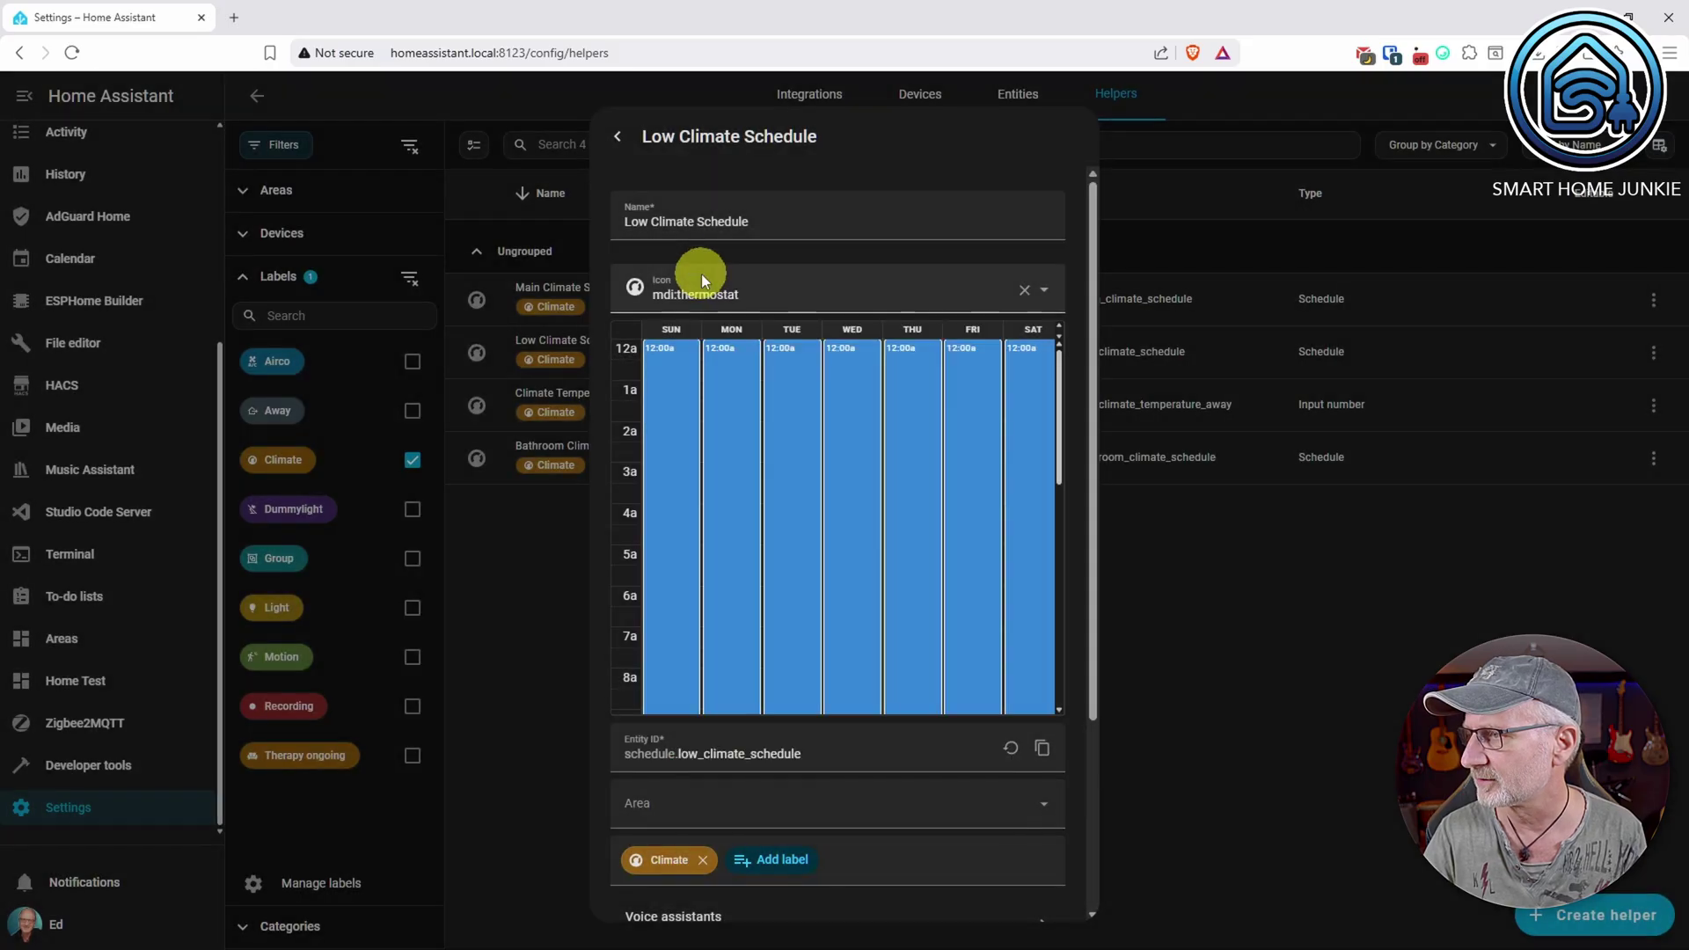
click(621, 140)
click(622, 139)
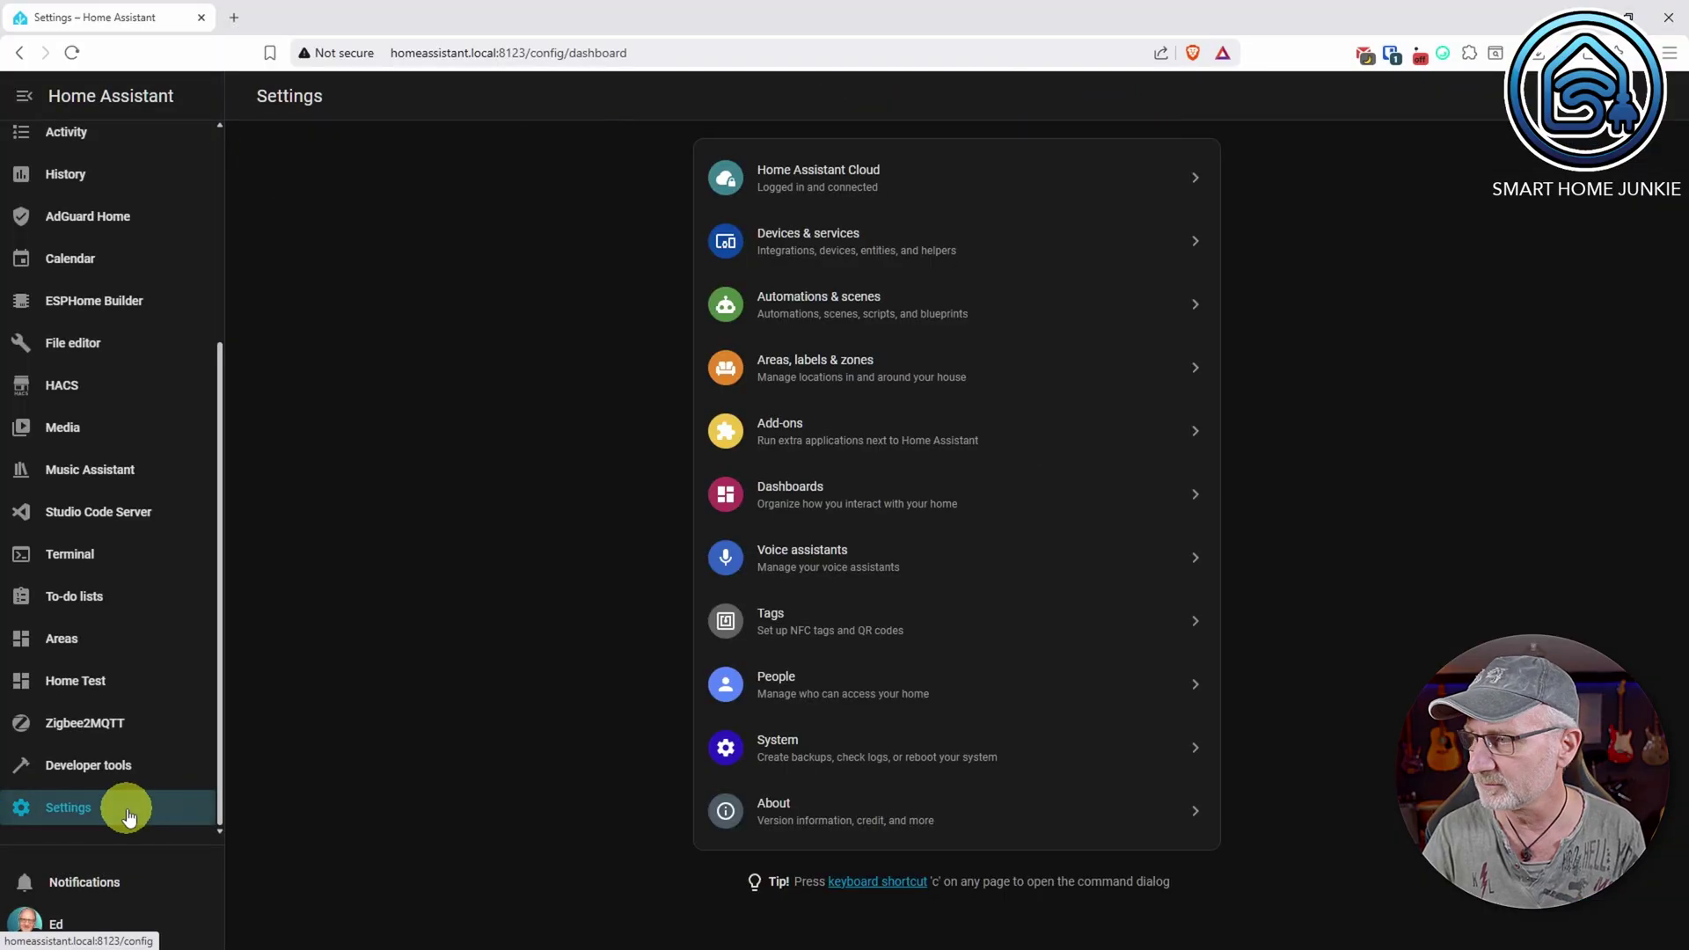
Filter automations to the Climate label and open Climate: Set Main Climate Temperature
click(869, 296)
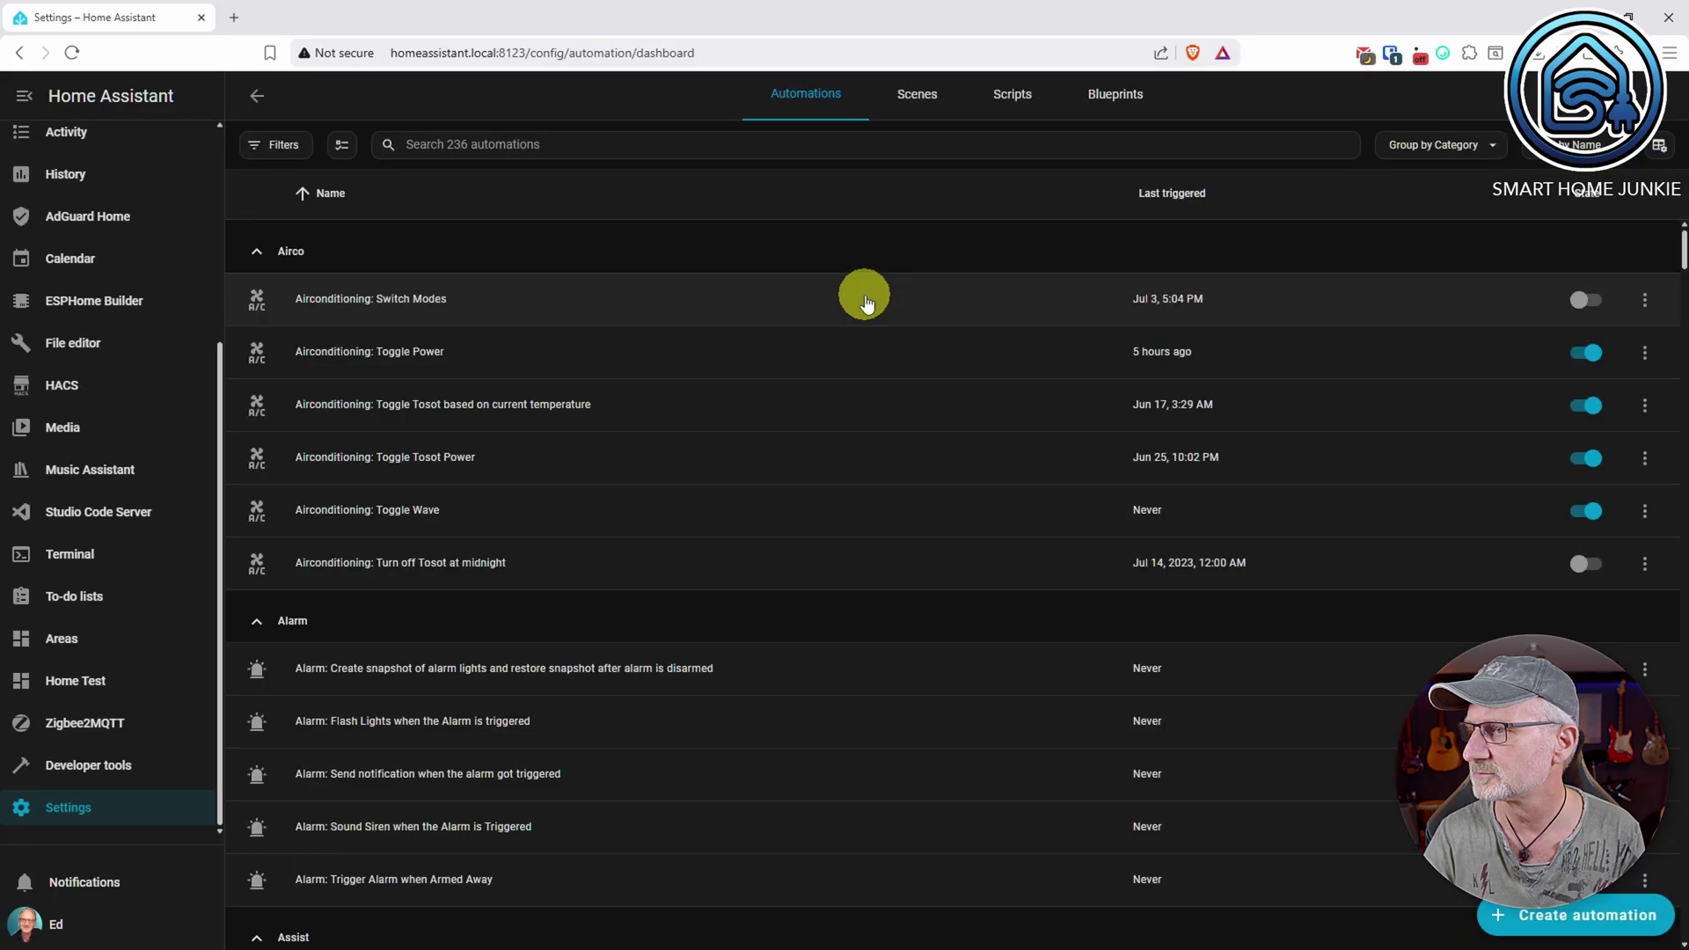
click(275, 149)
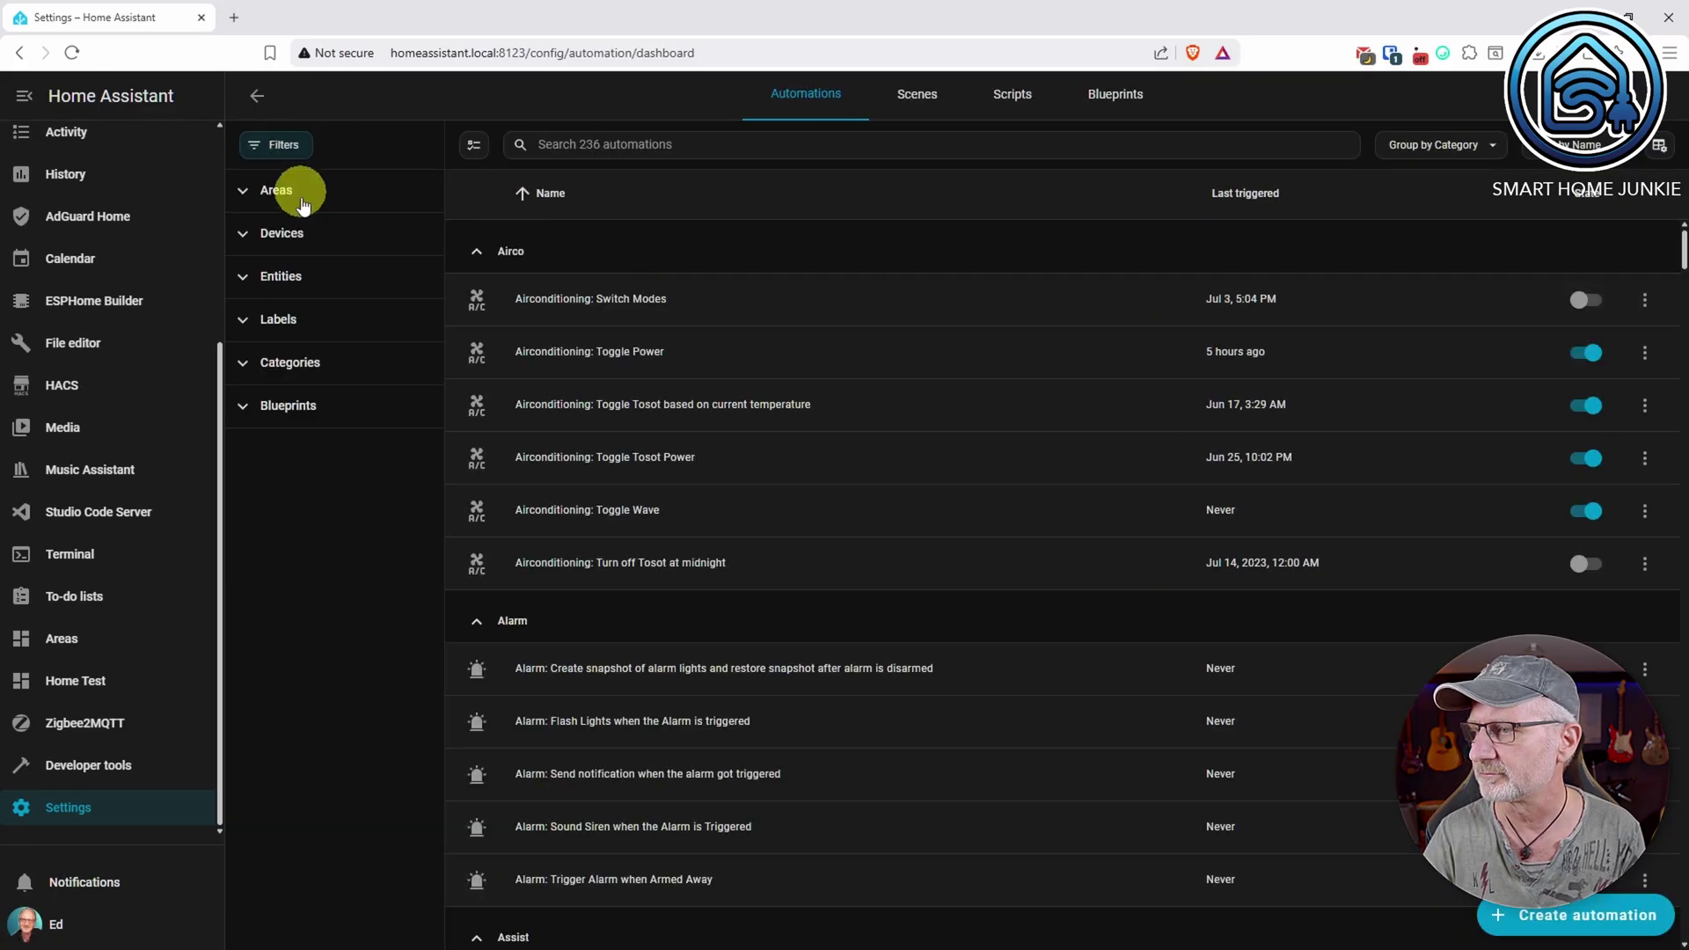
click(280, 322)
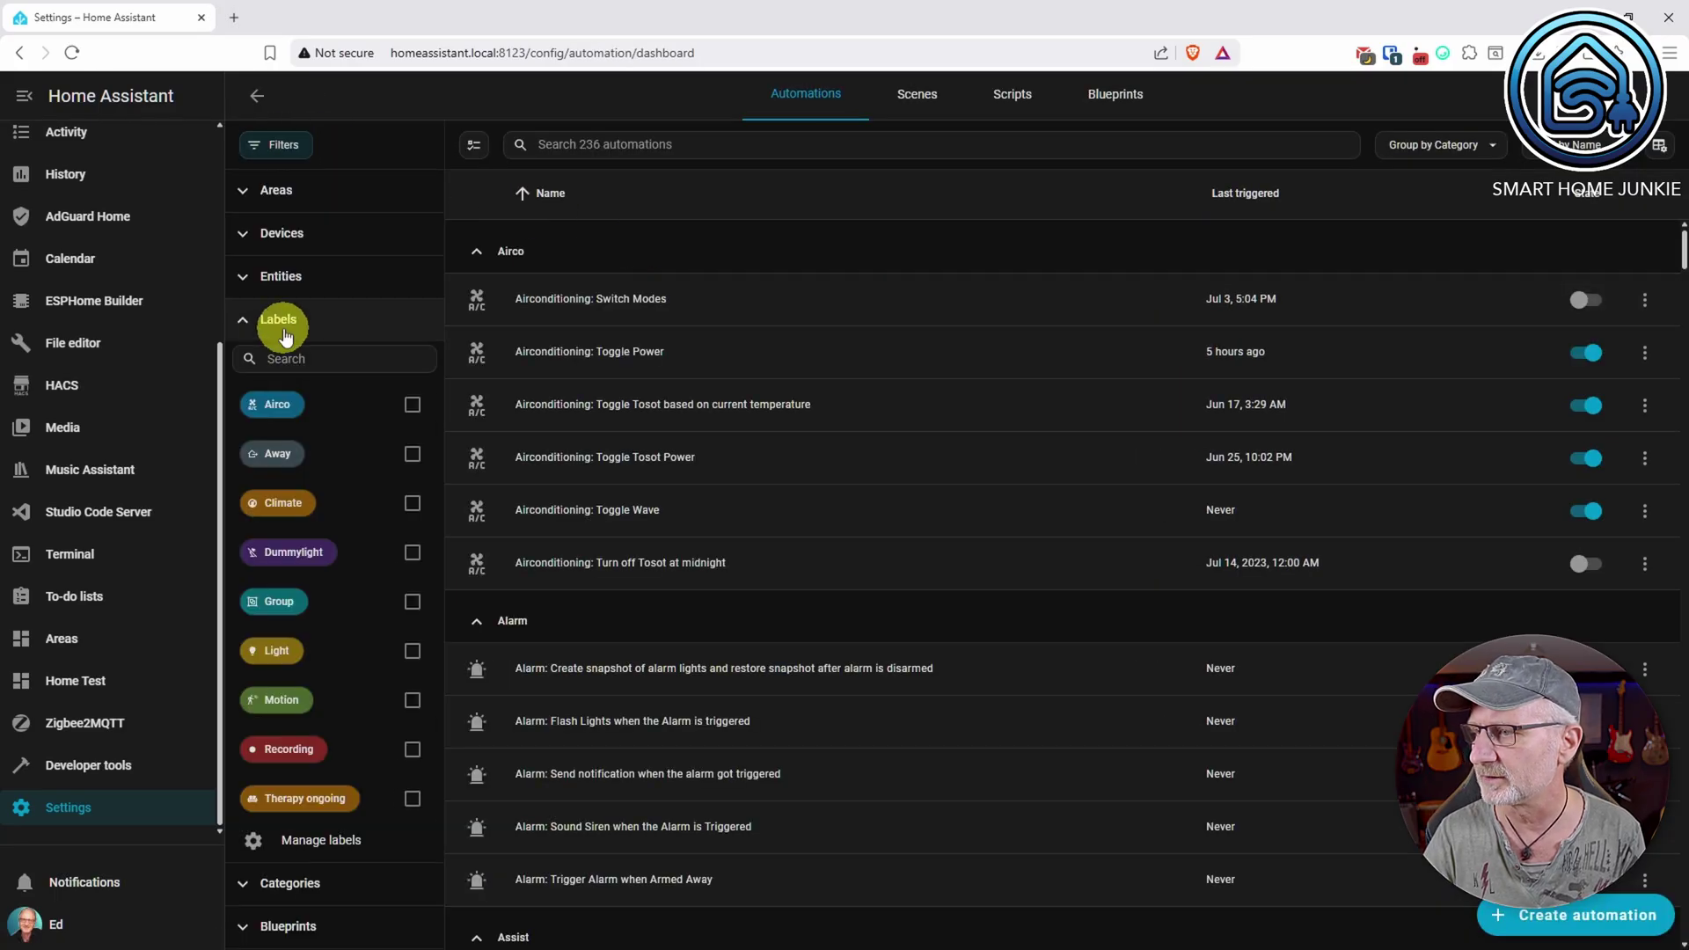
click(403, 504)
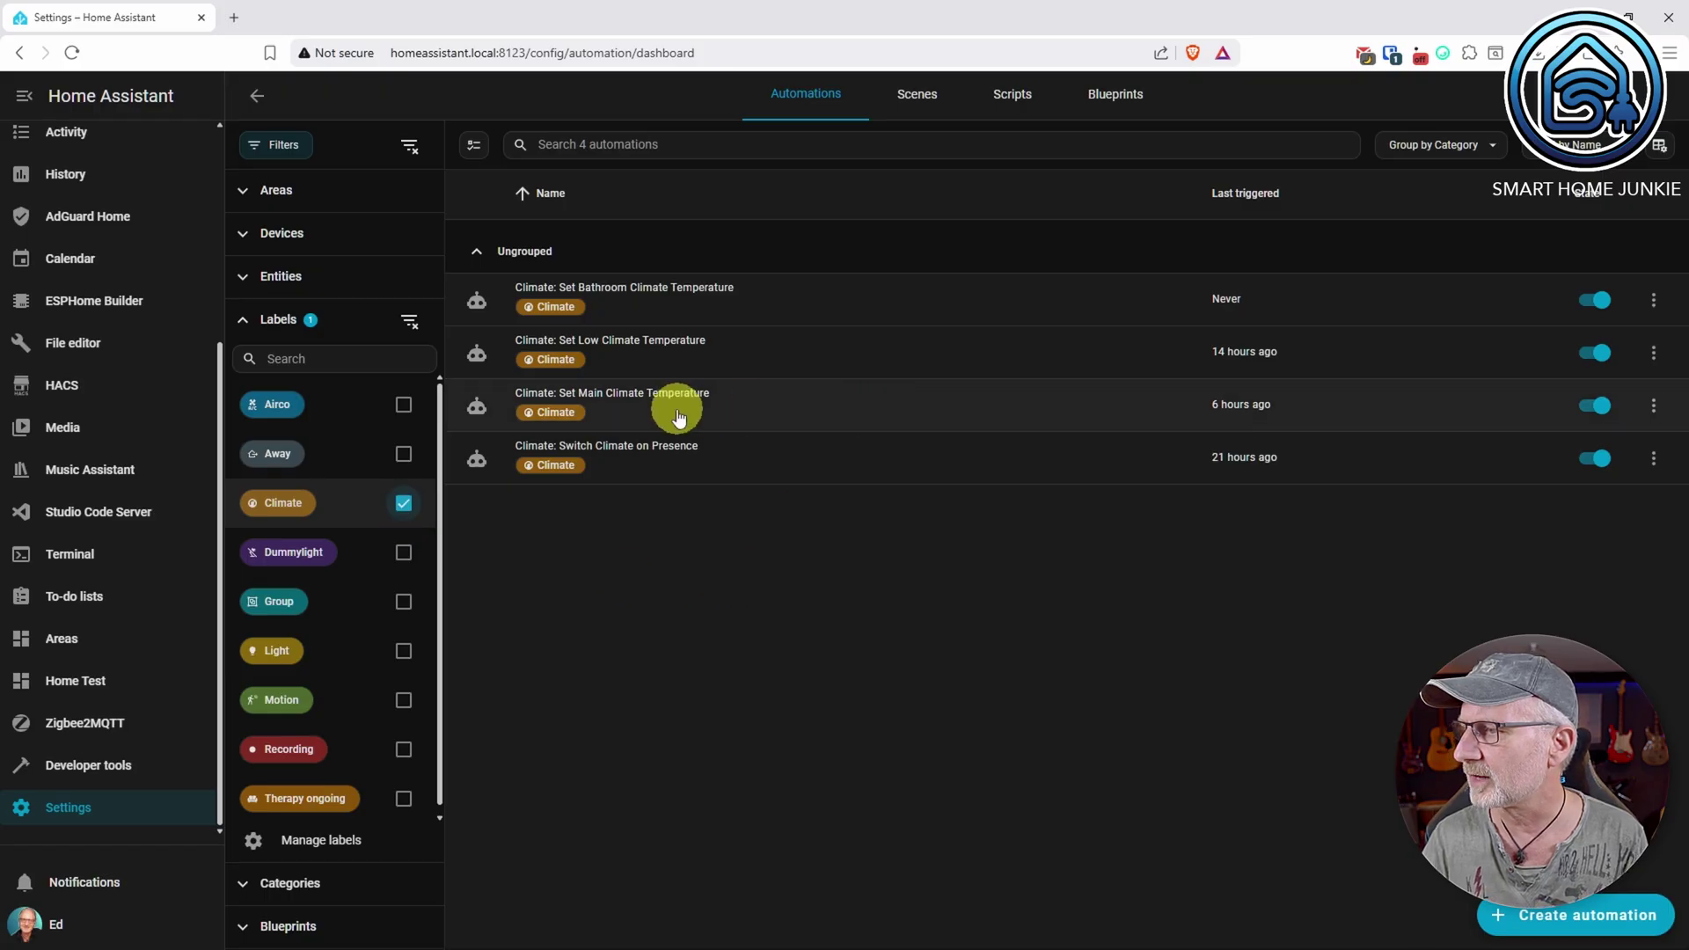
click(627, 407)
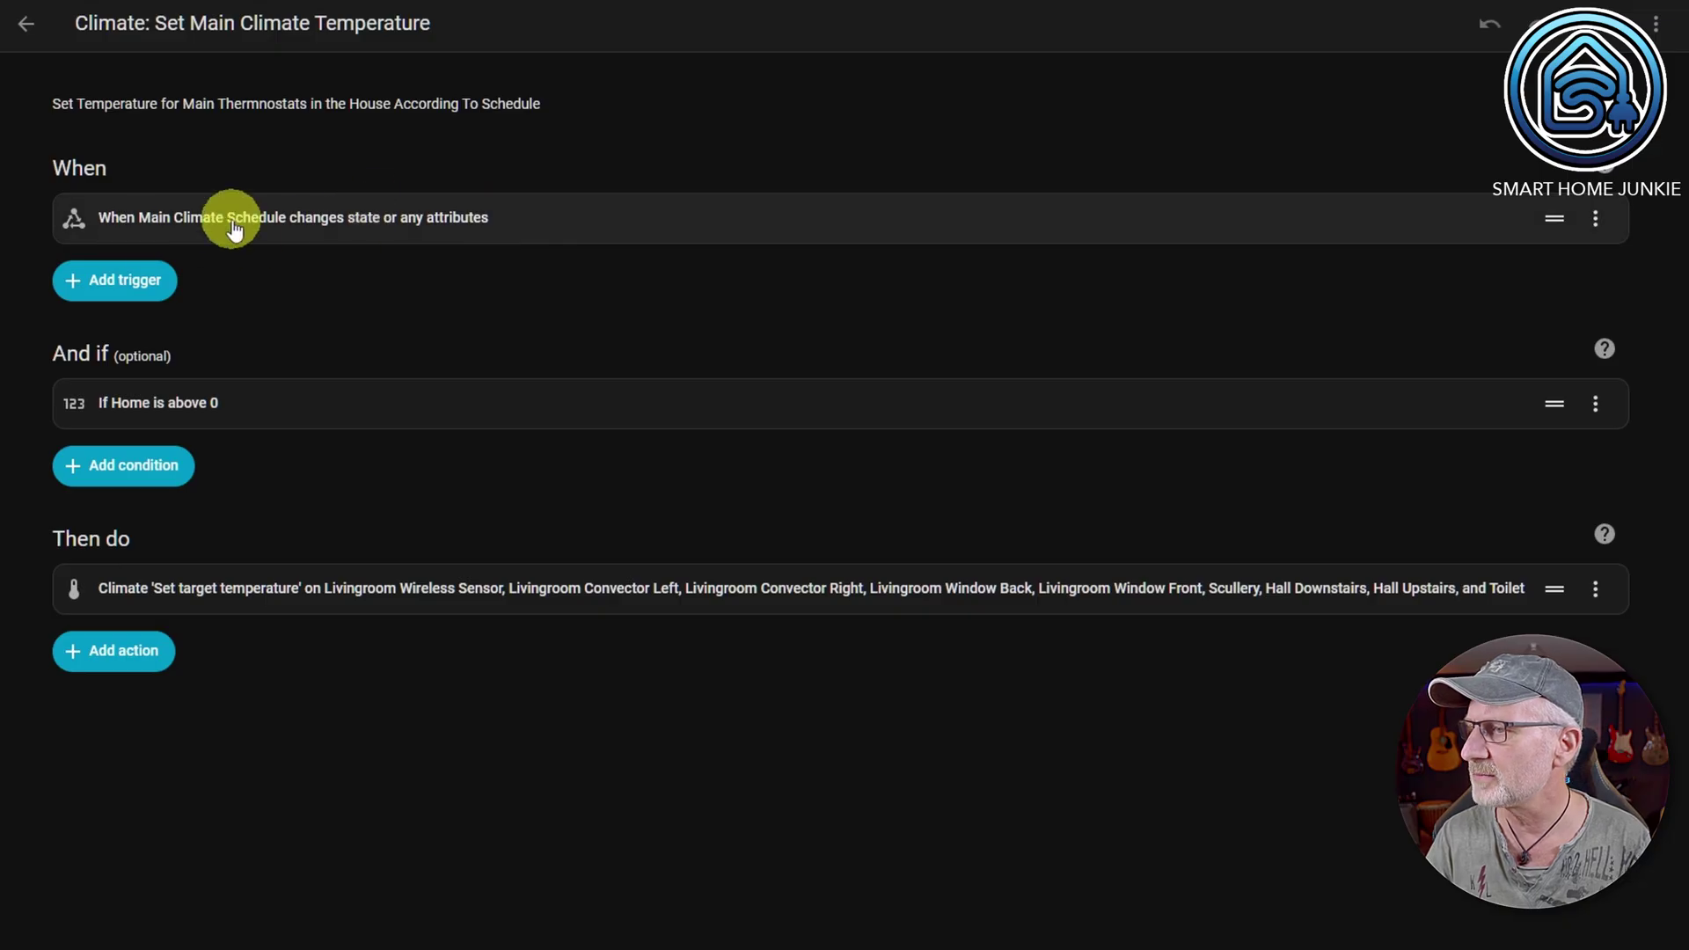
Inspect the schedule-change State trigger and the numeric 'Home is above 0' condition
click(515, 221)
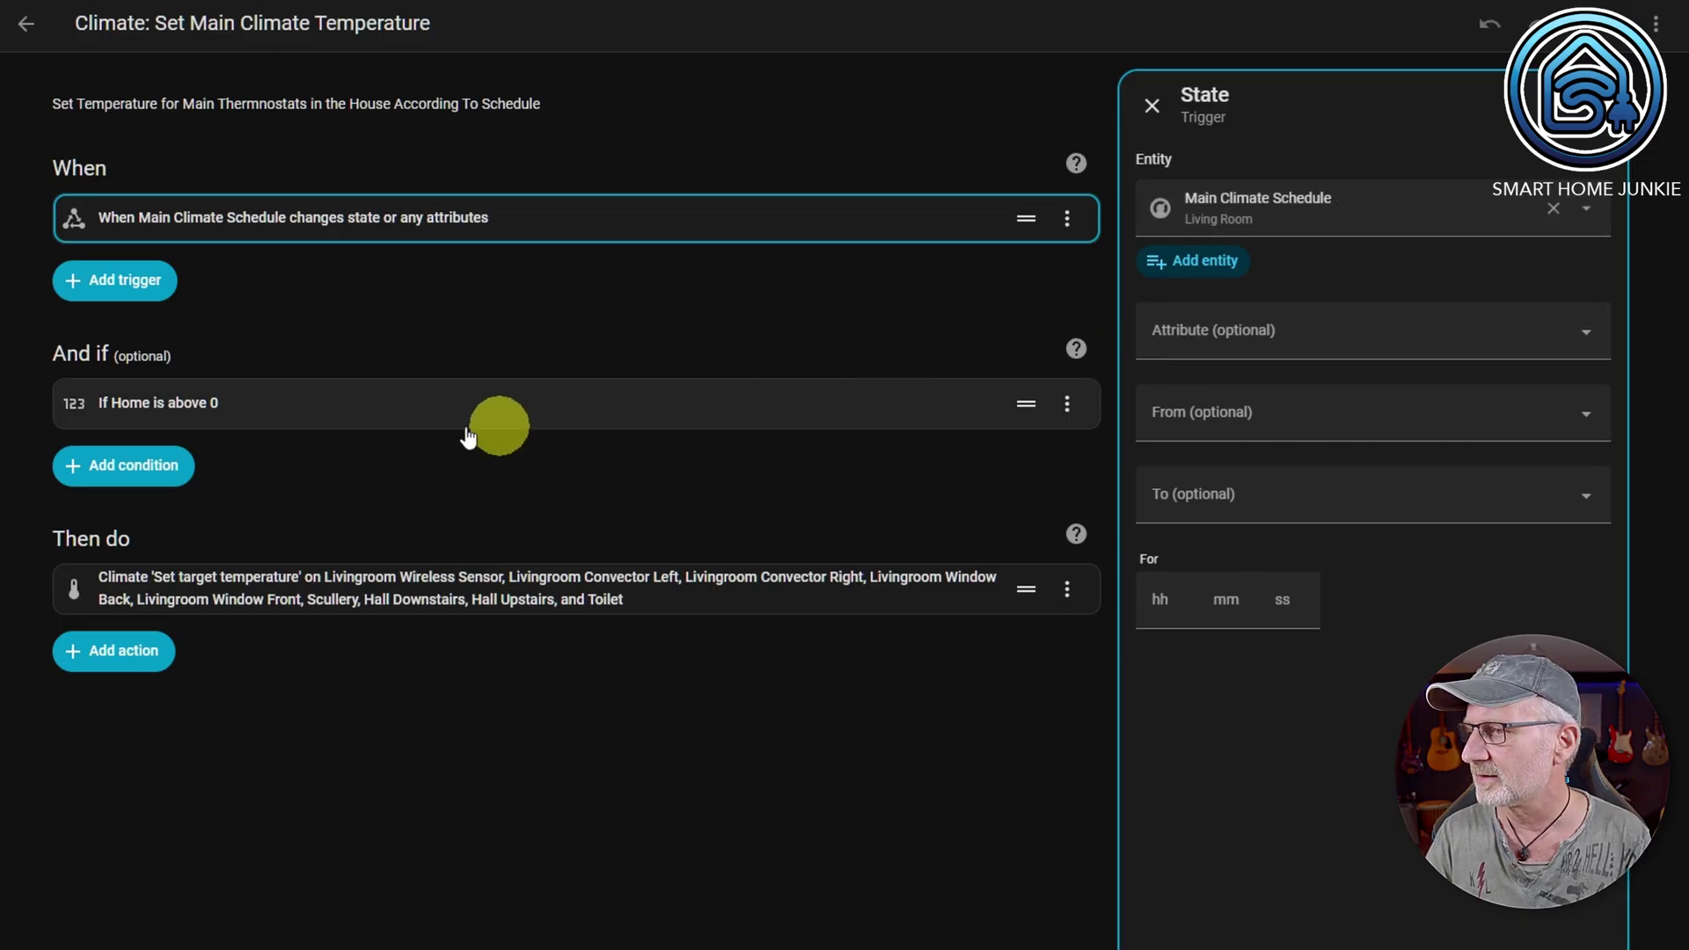
click(315, 417)
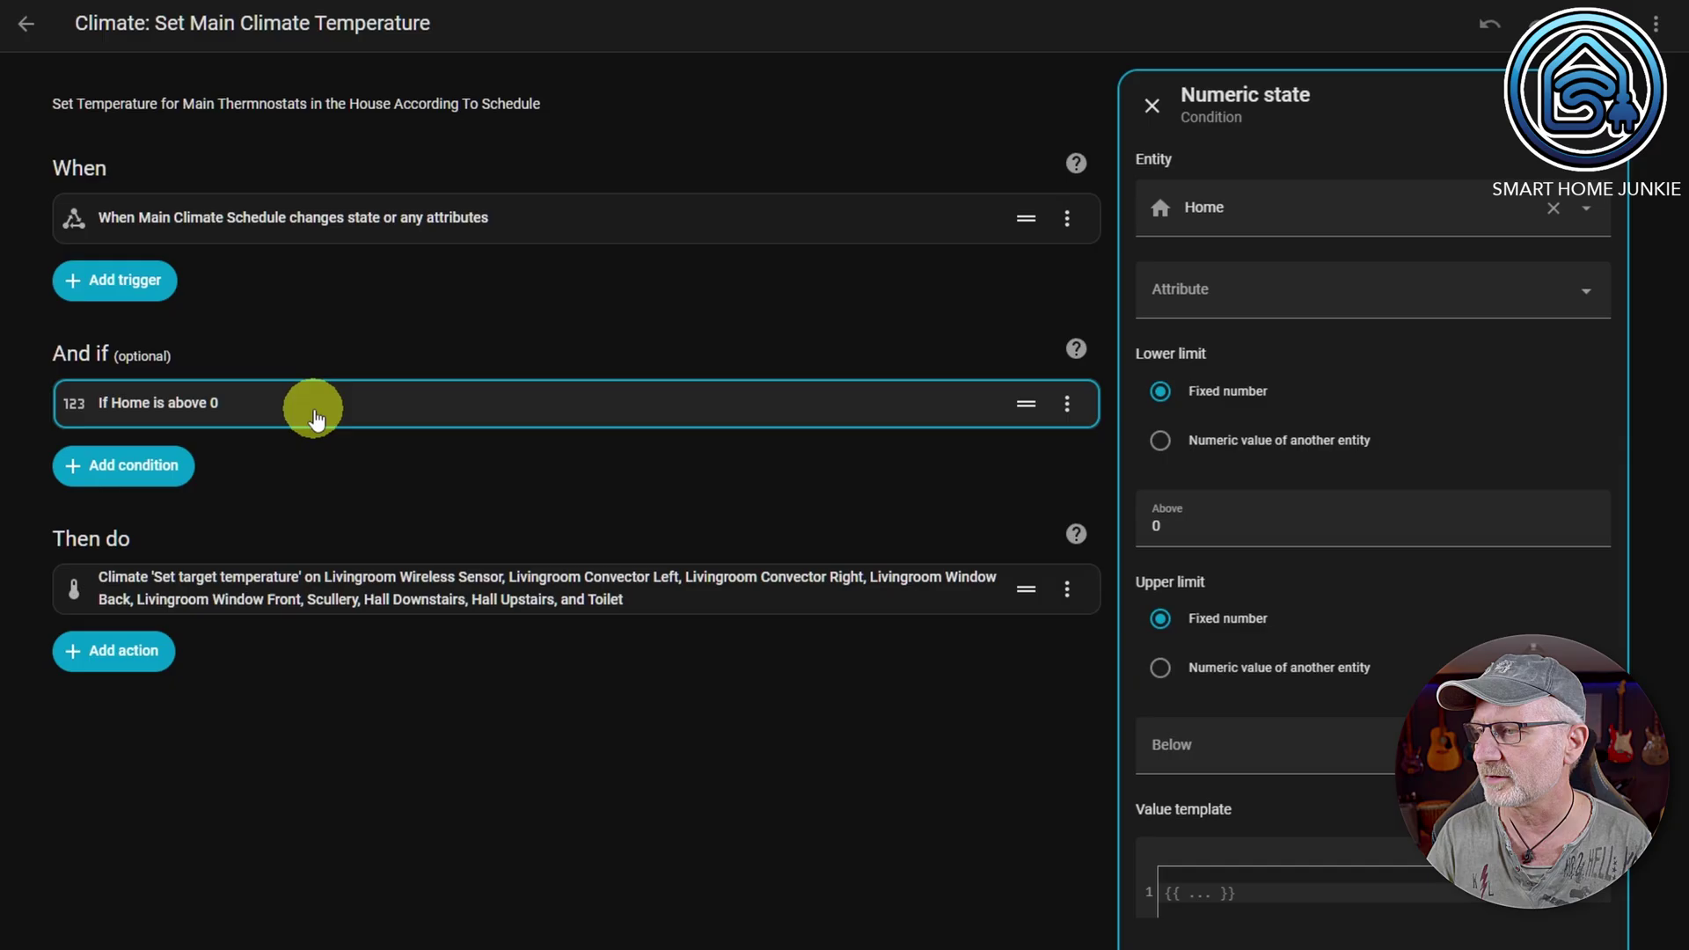
click(1311, 218)
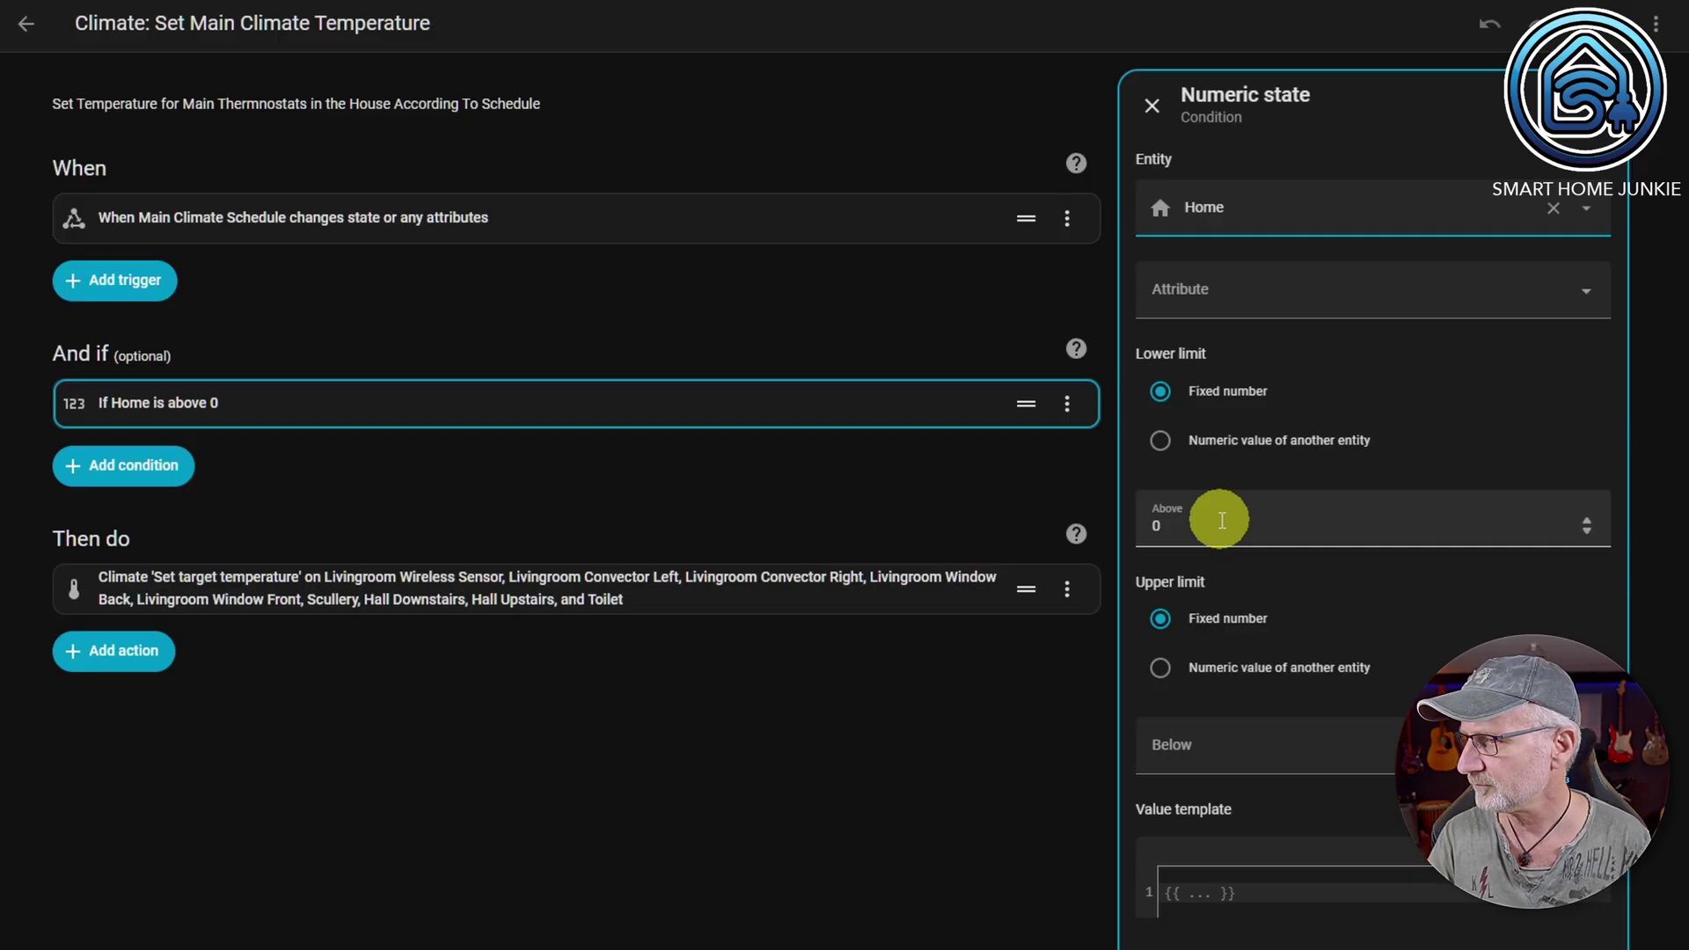
Review the action setting nine thermostats' target temperature from the schedule's temp attribute
click(132, 601)
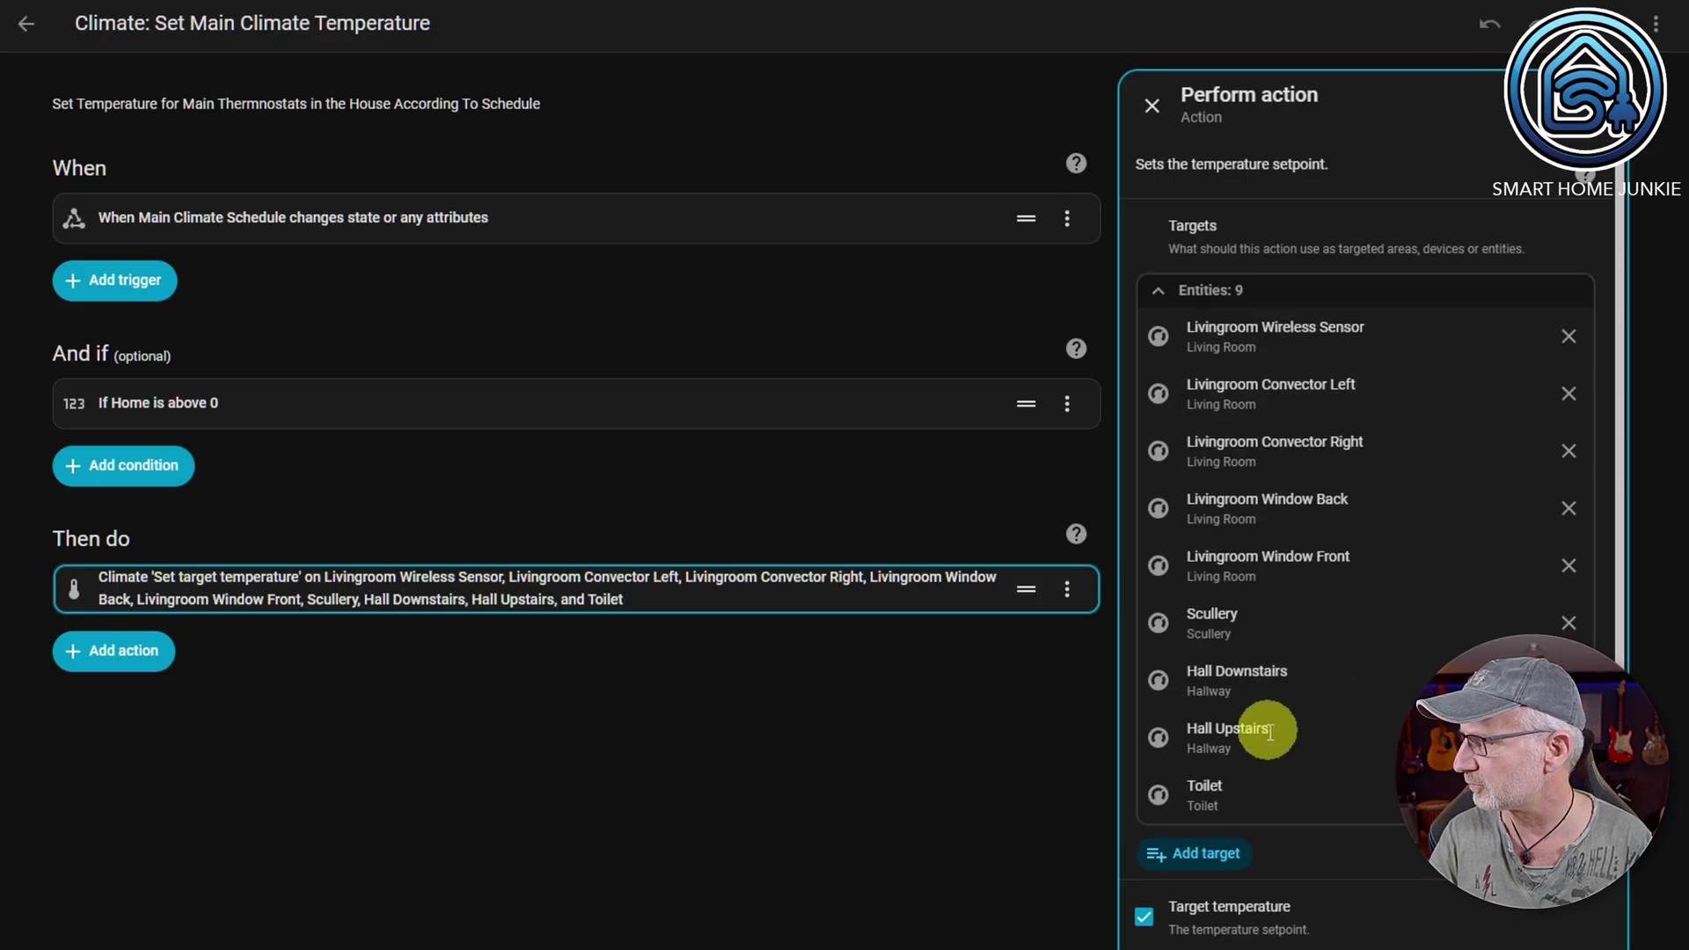
scroll(1346, 642, down, 3)
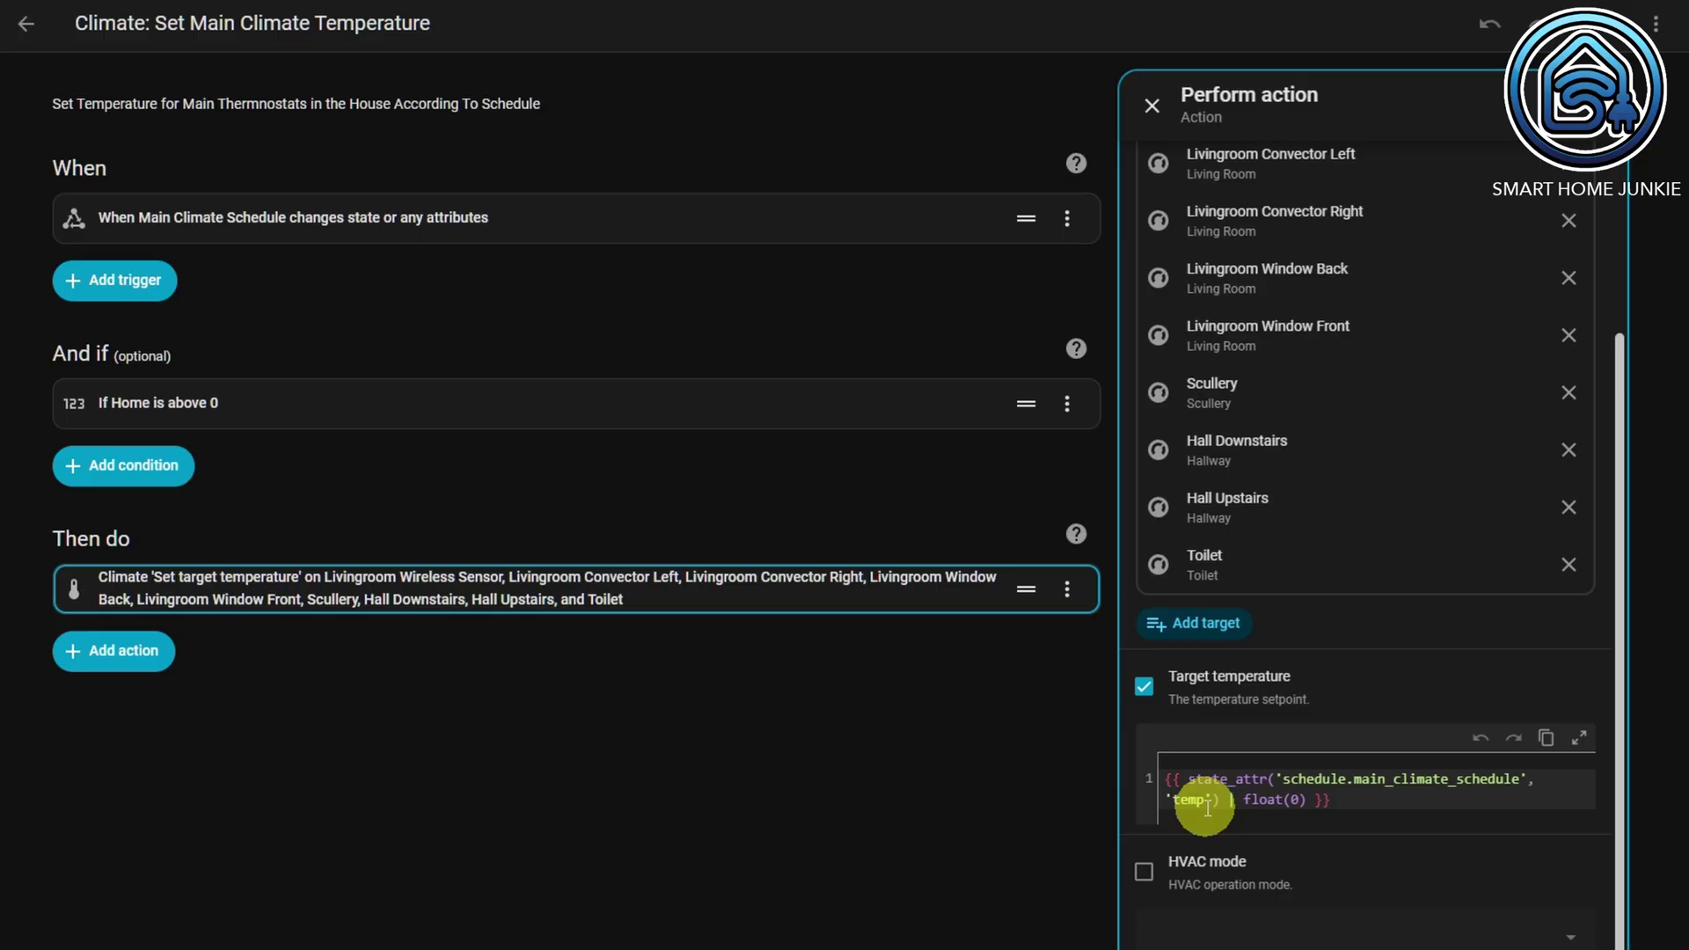
click(1151, 106)
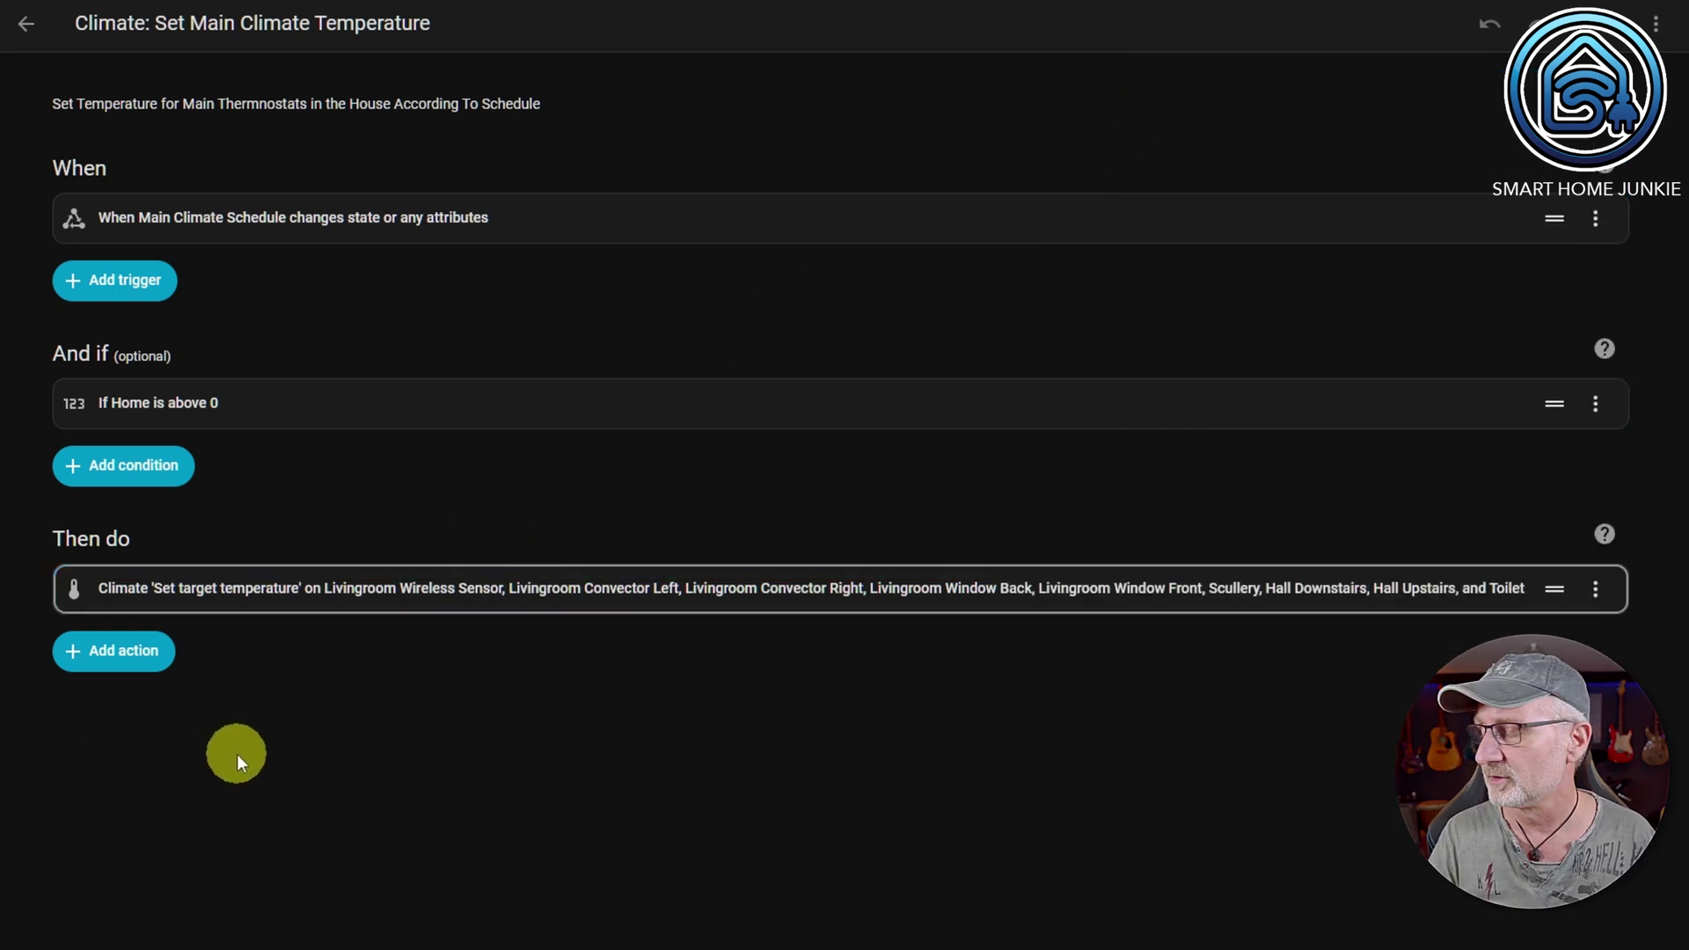
Review the Set Bathroom Climate Temperature automation's trigger, Home-above-0 condition and action
click(27, 24)
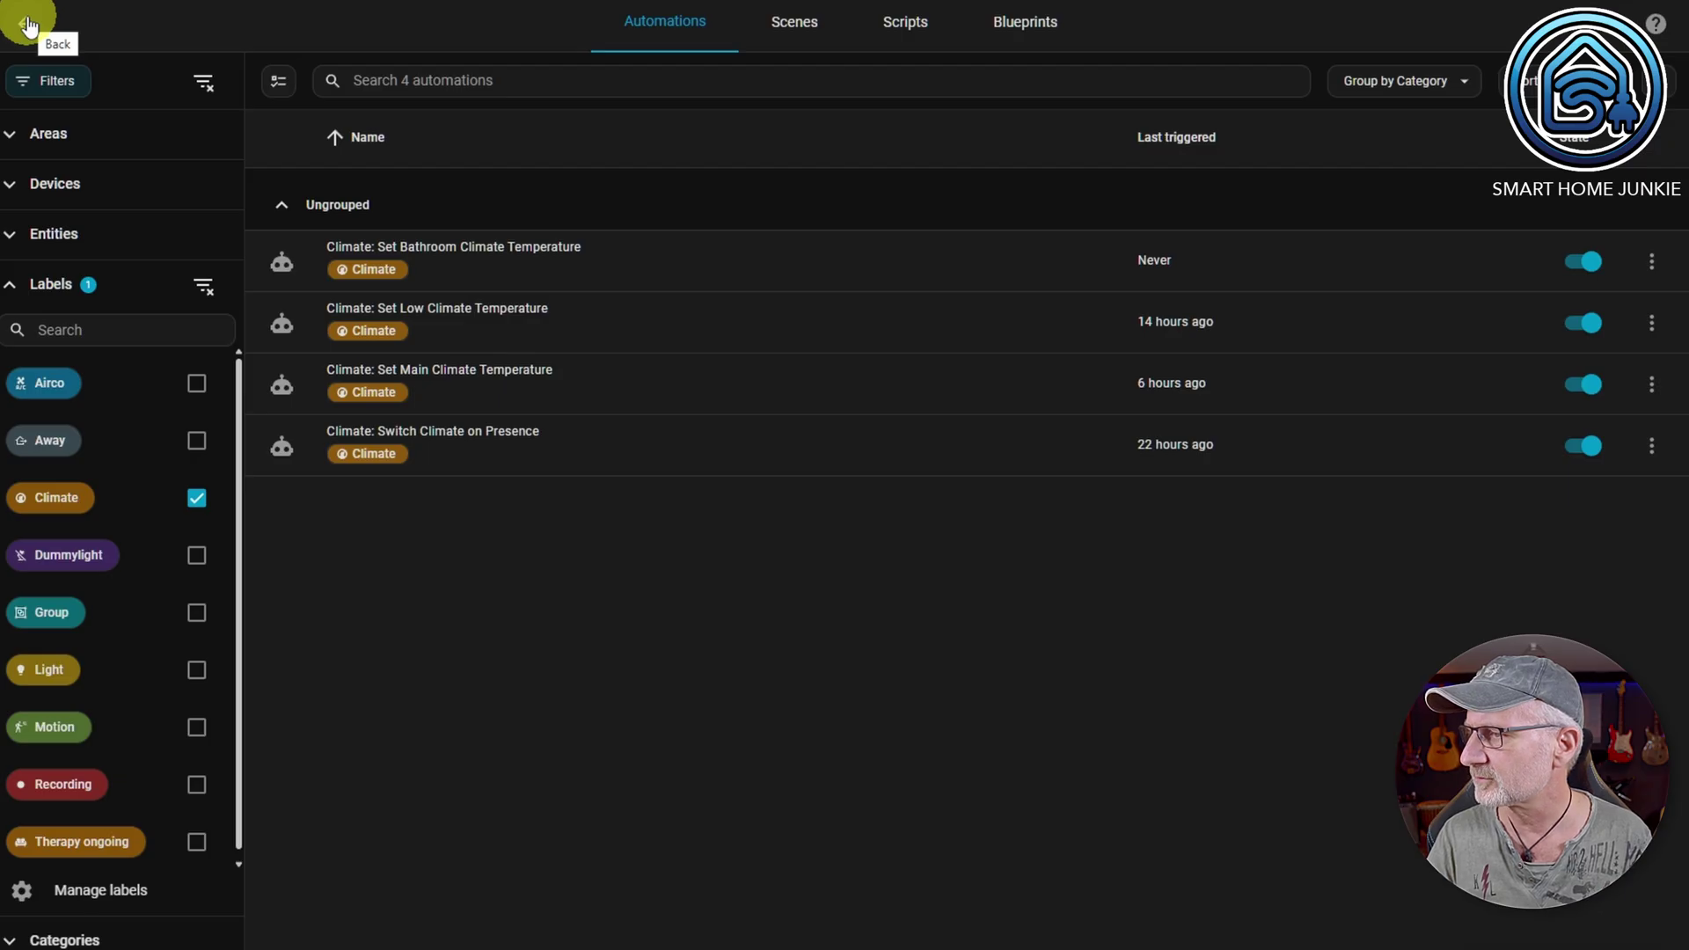
click(477, 270)
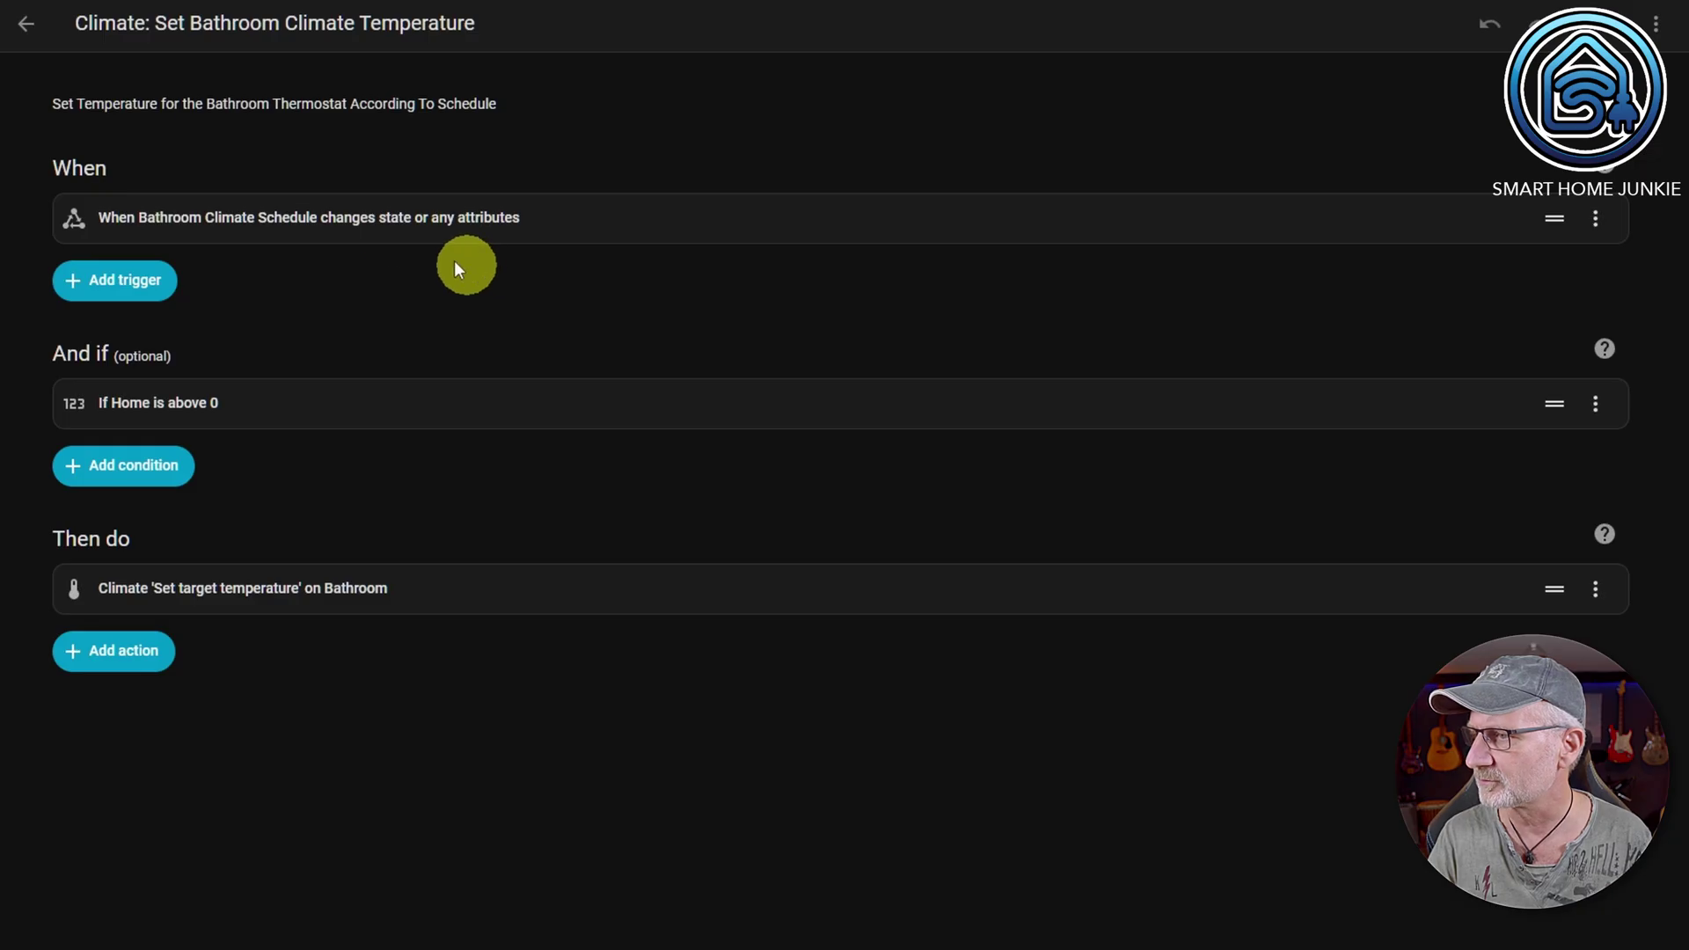
click(368, 219)
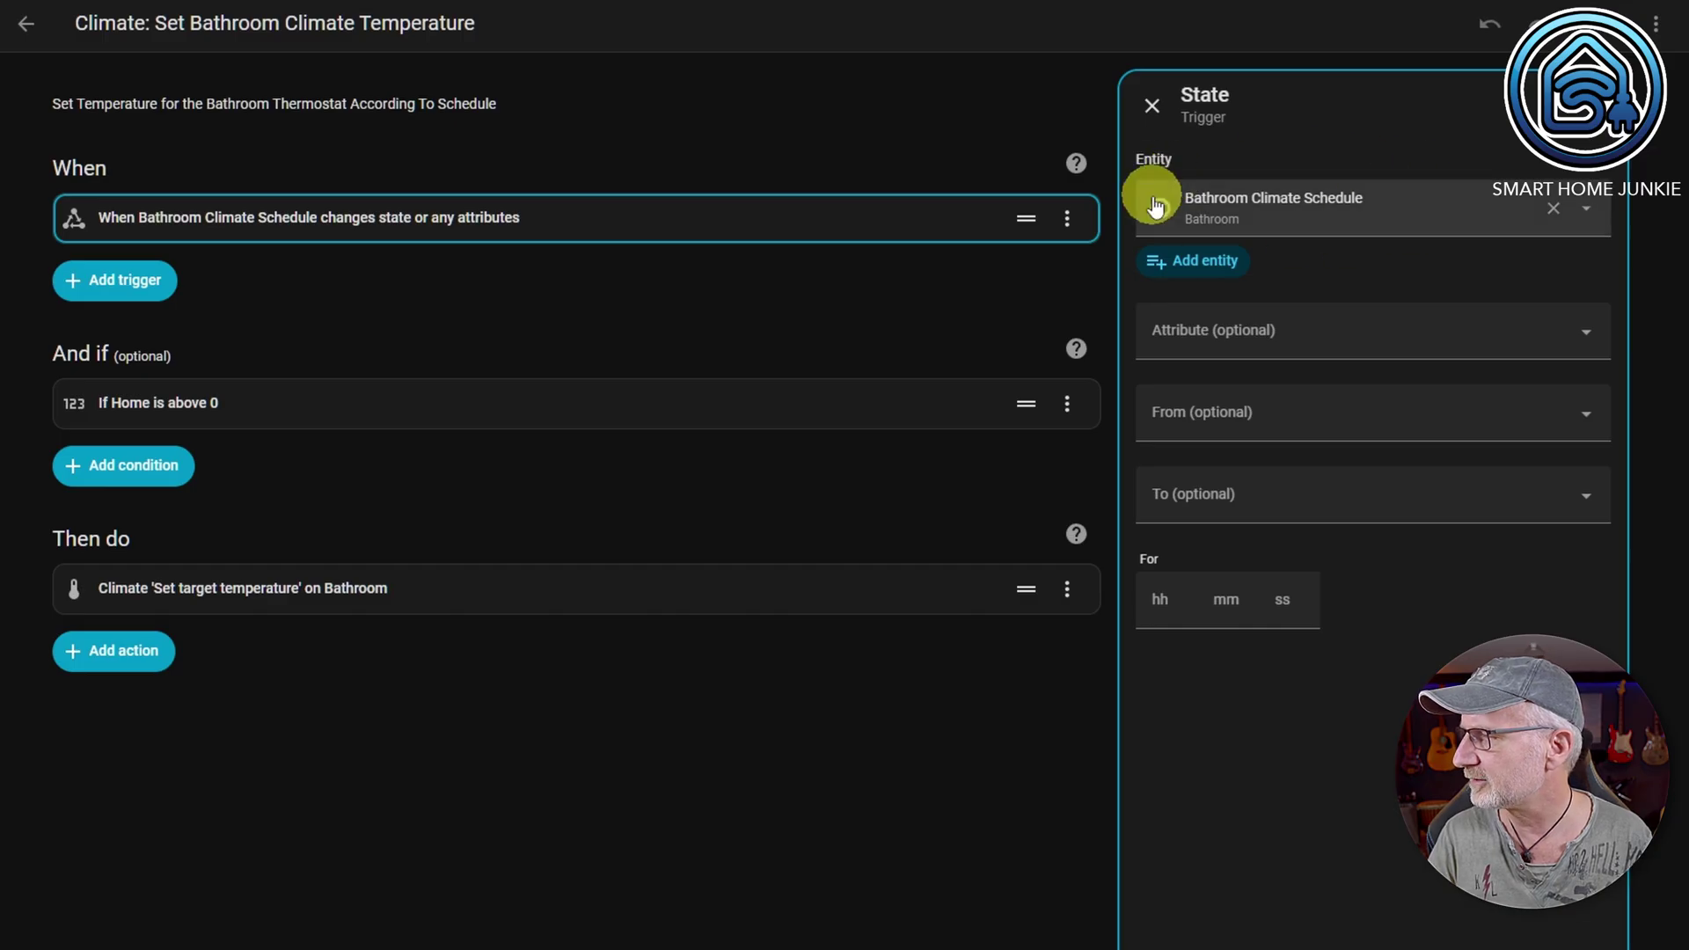
click(267, 415)
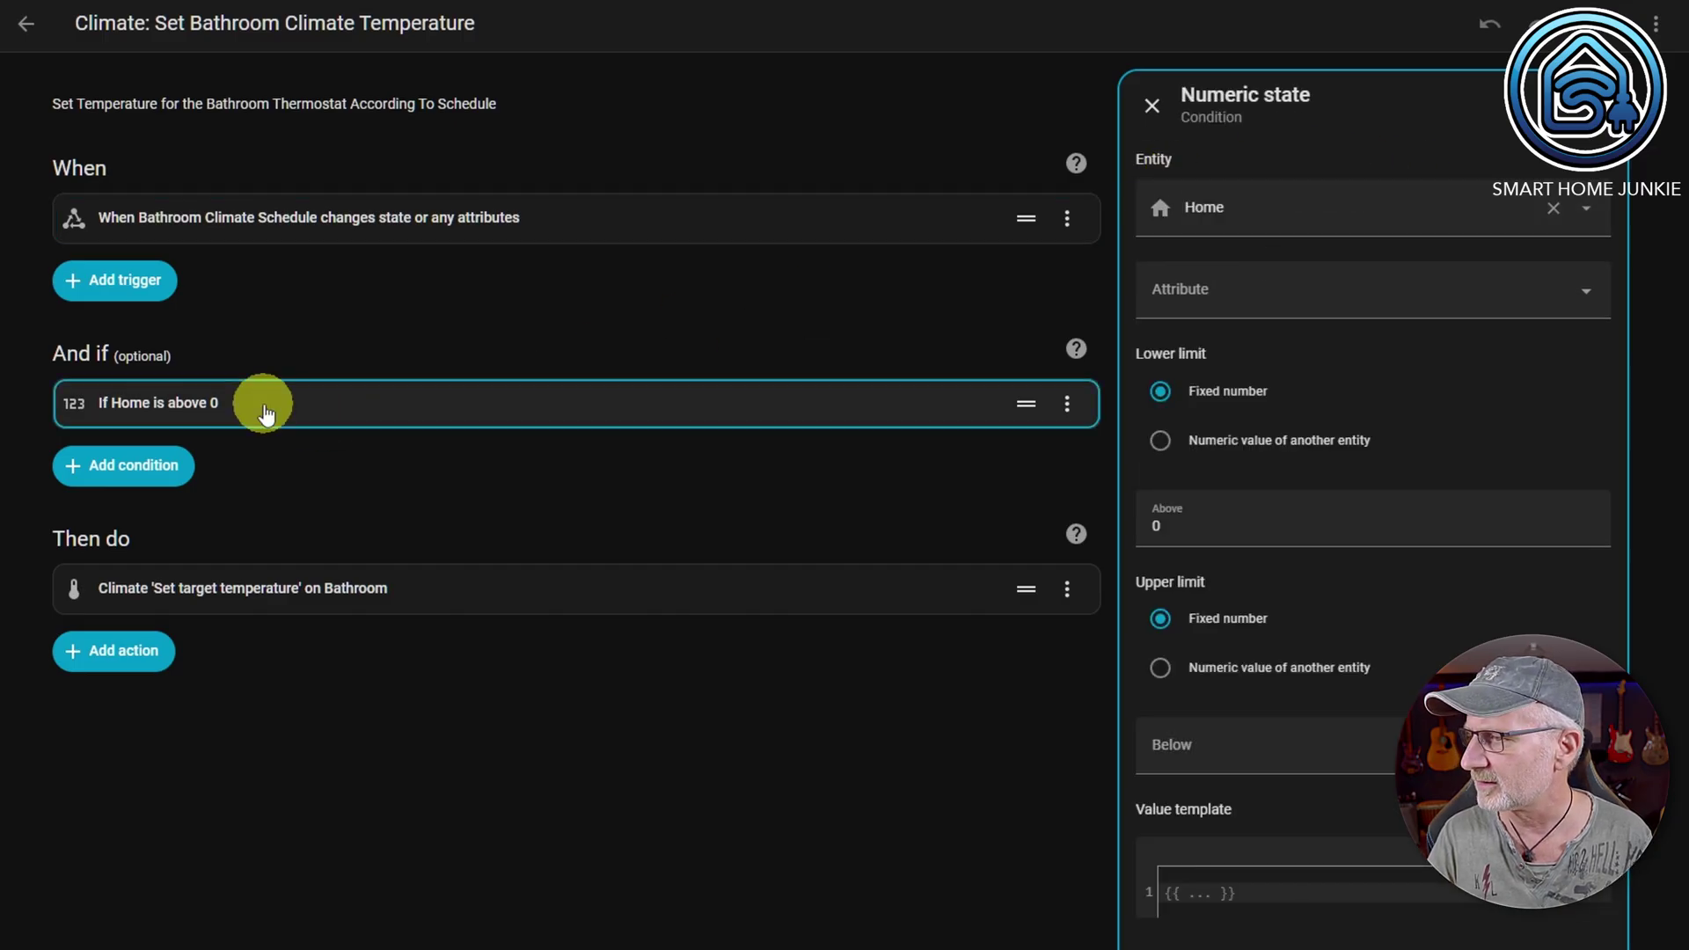
click(264, 594)
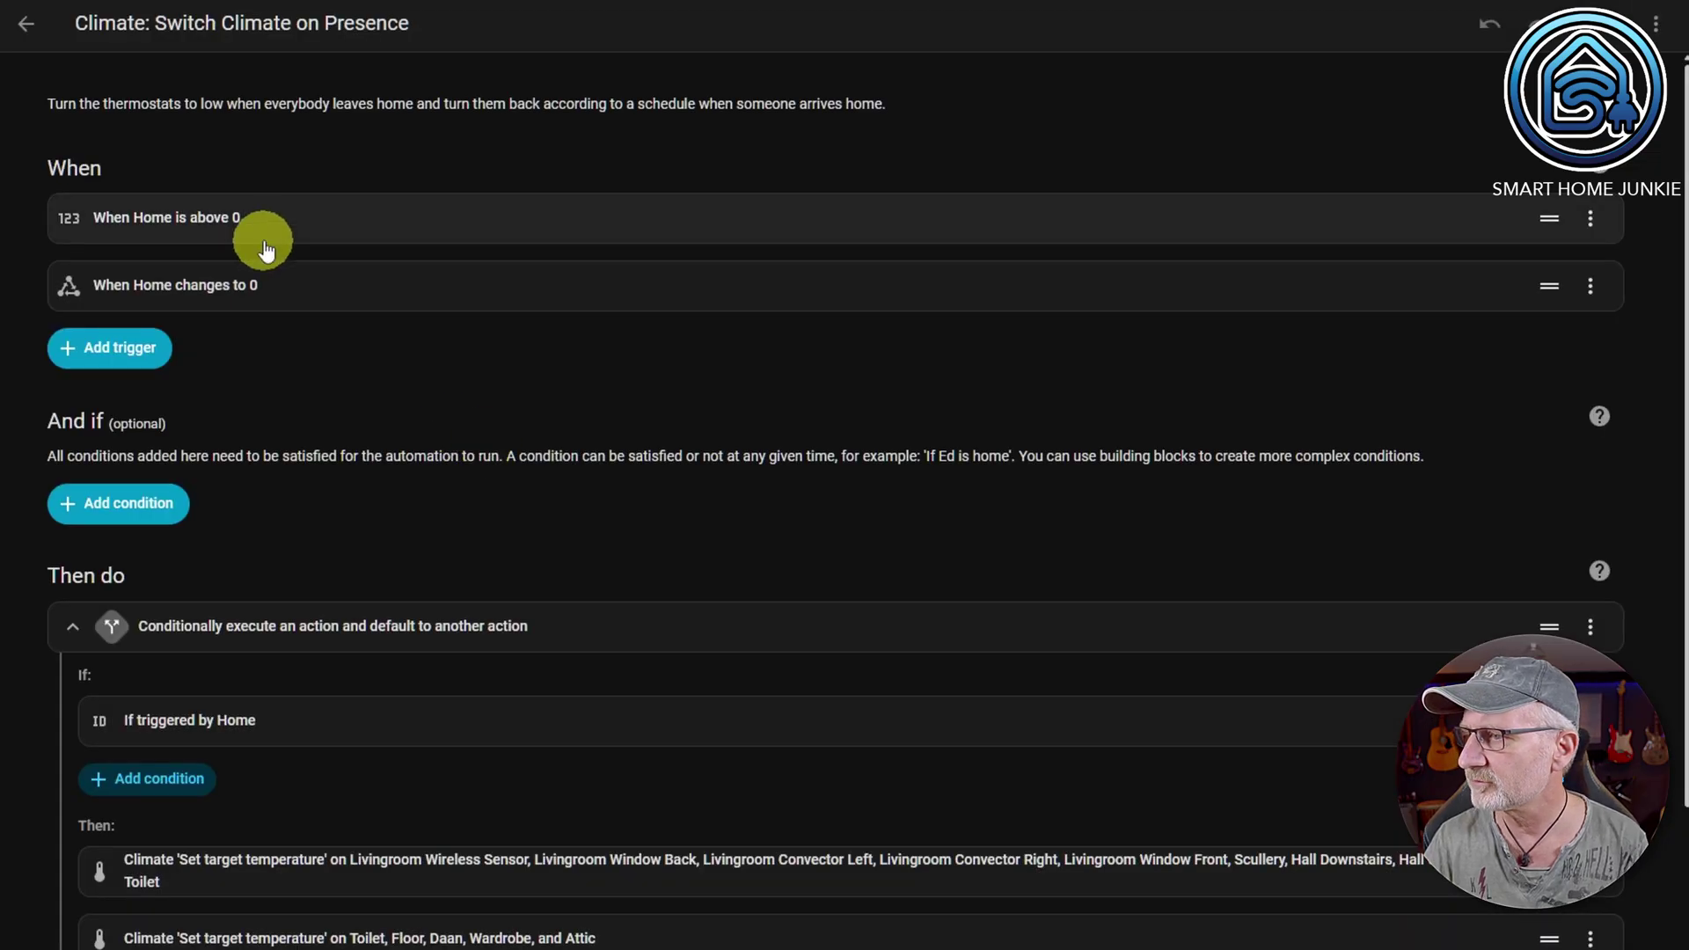
click(263, 233)
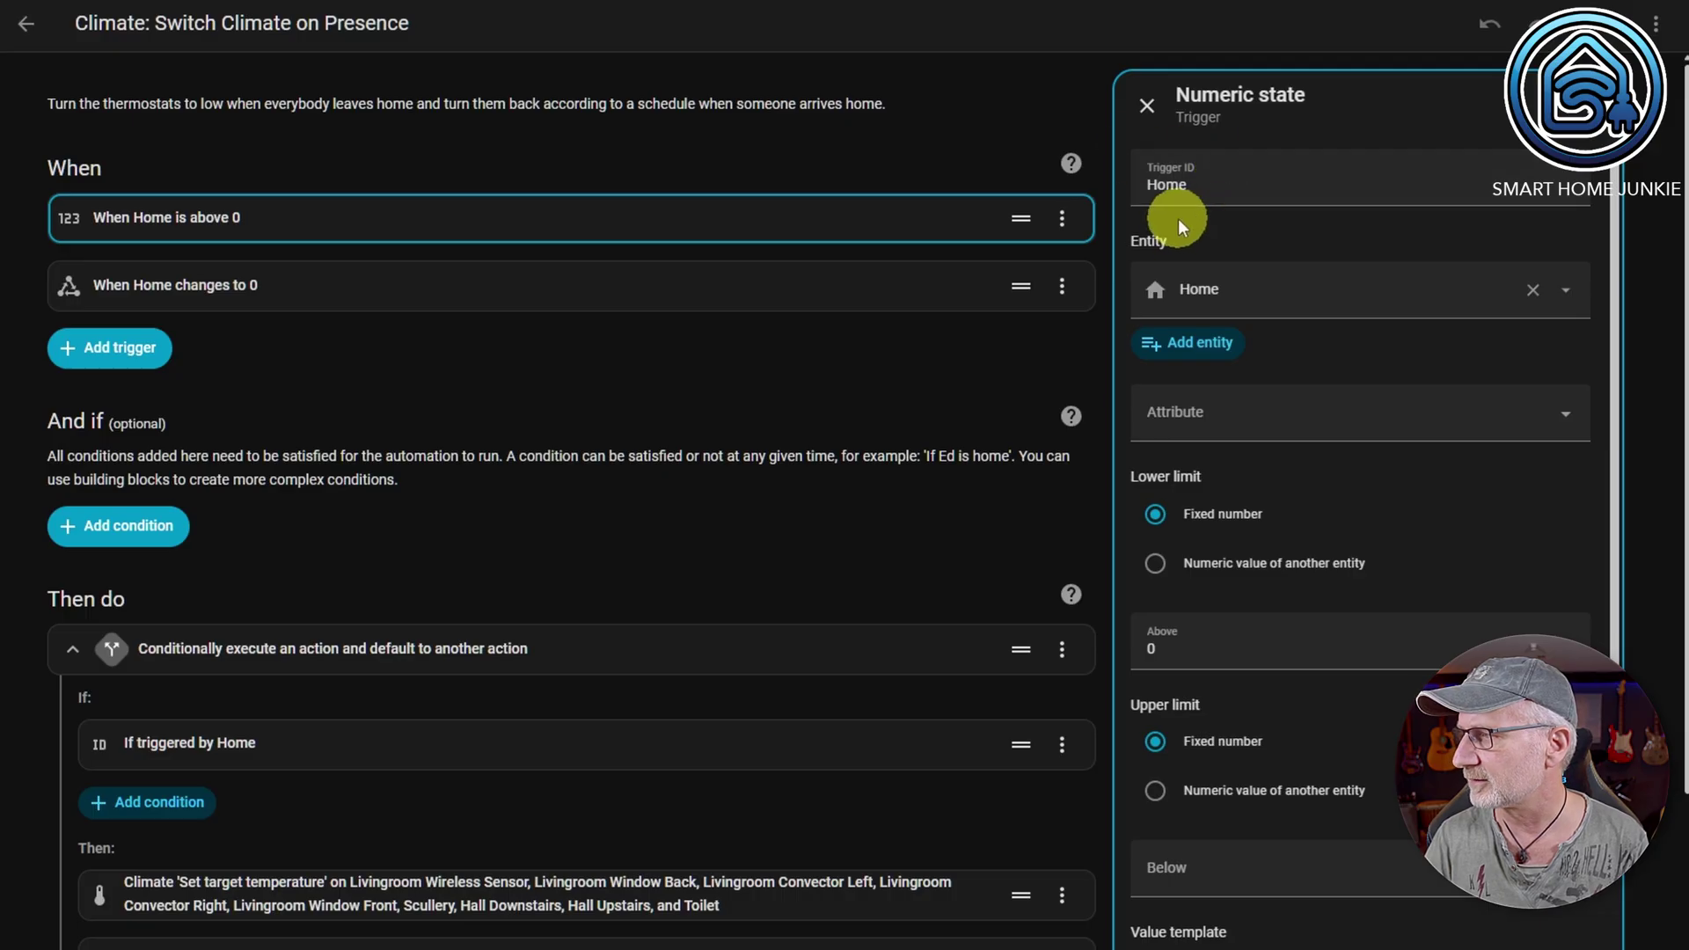
click(231, 297)
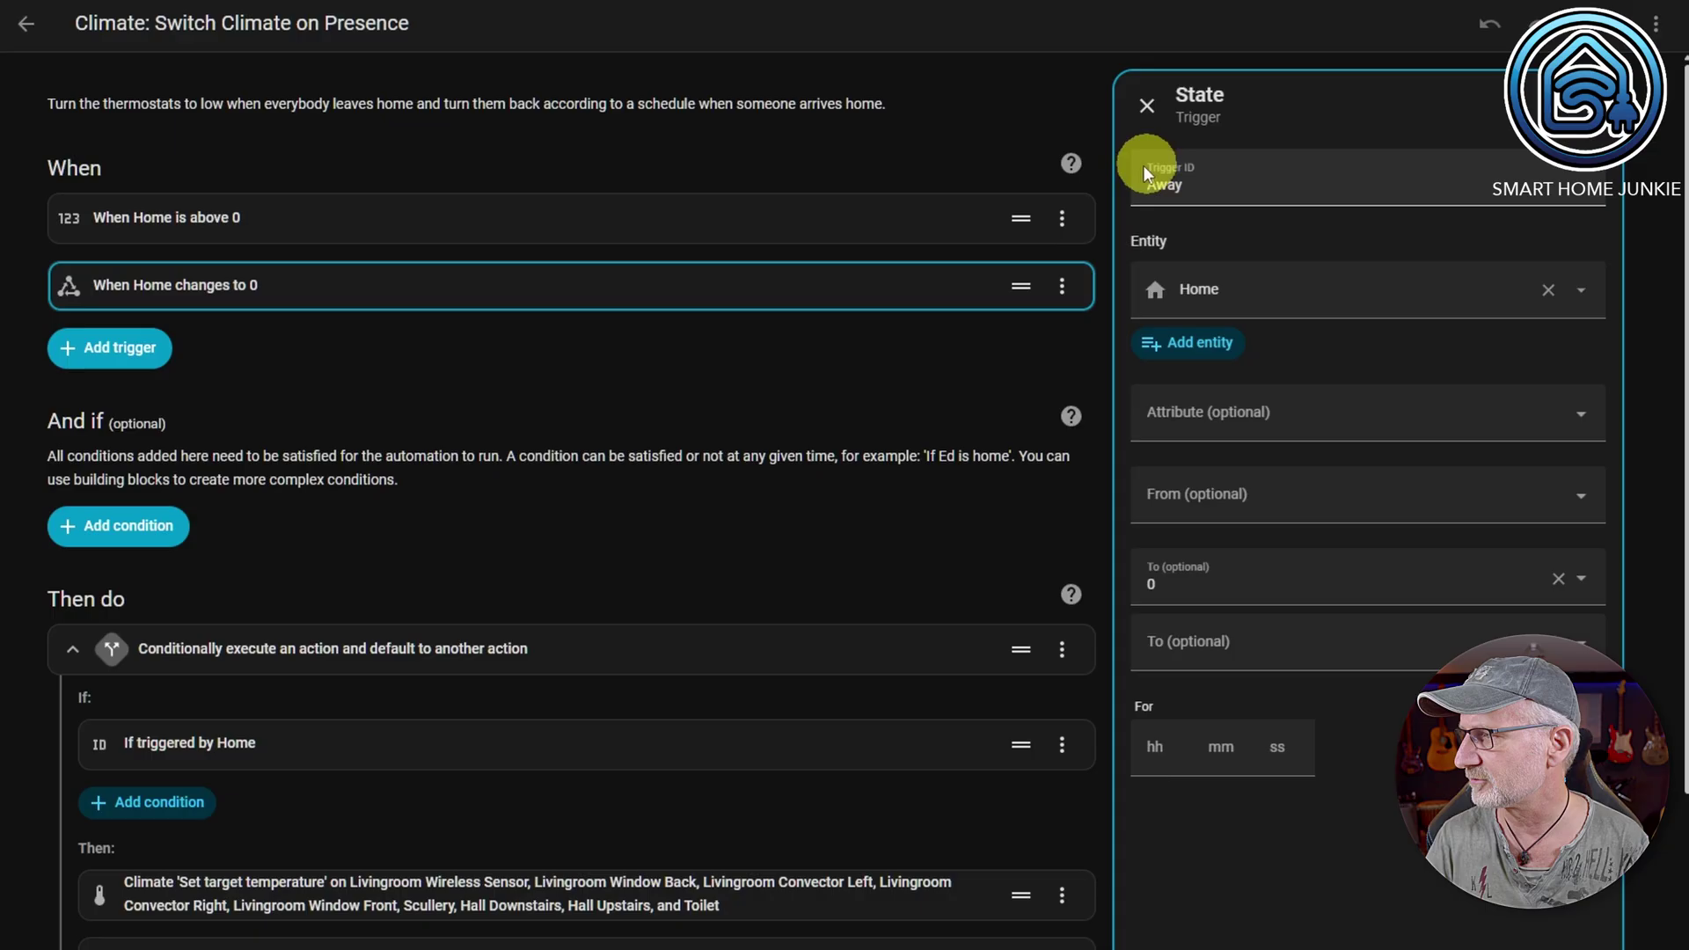
click(1148, 108)
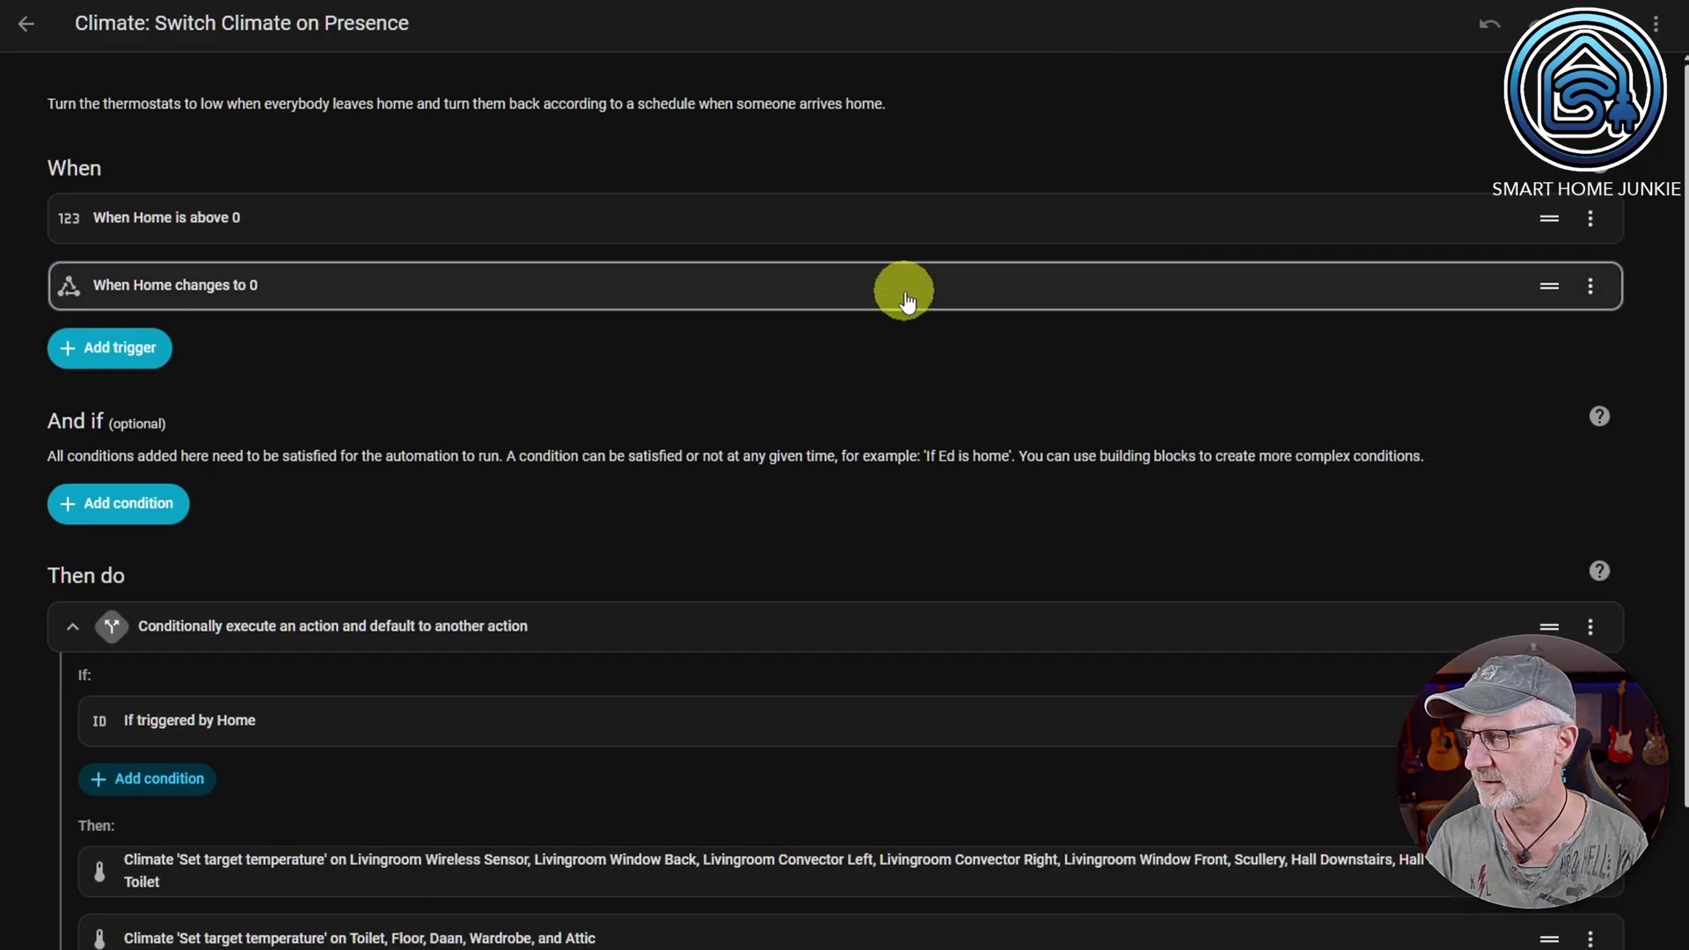
scroll(906, 299, down, 1)
scroll(906, 300, down, 2)
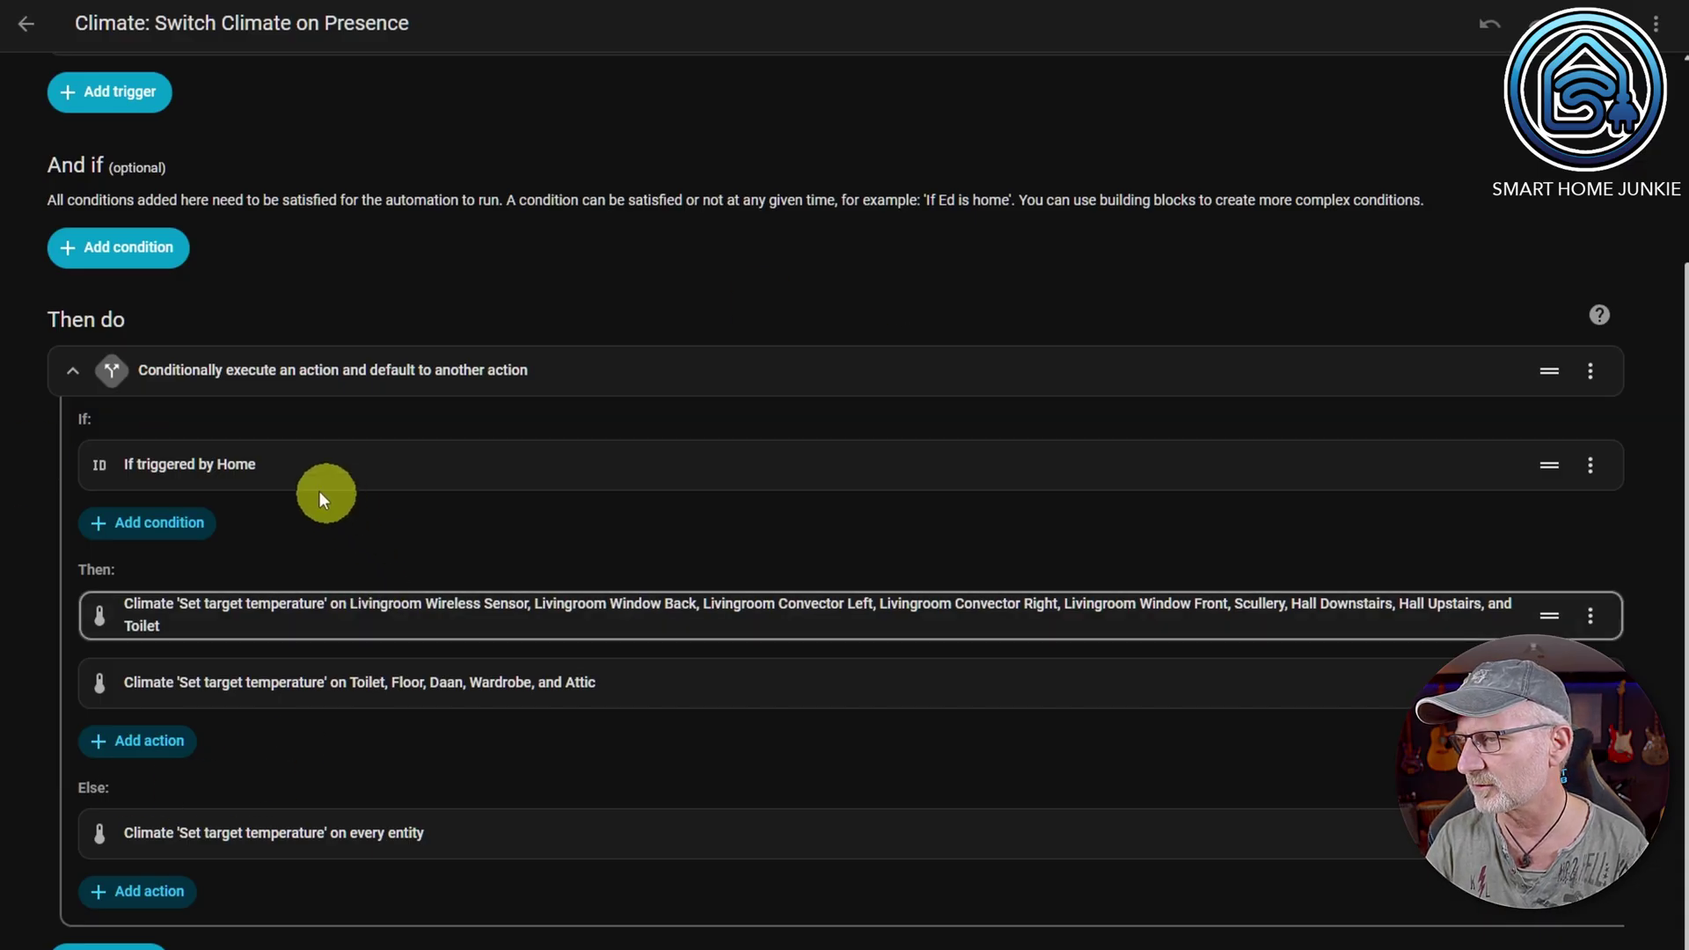
click(225, 476)
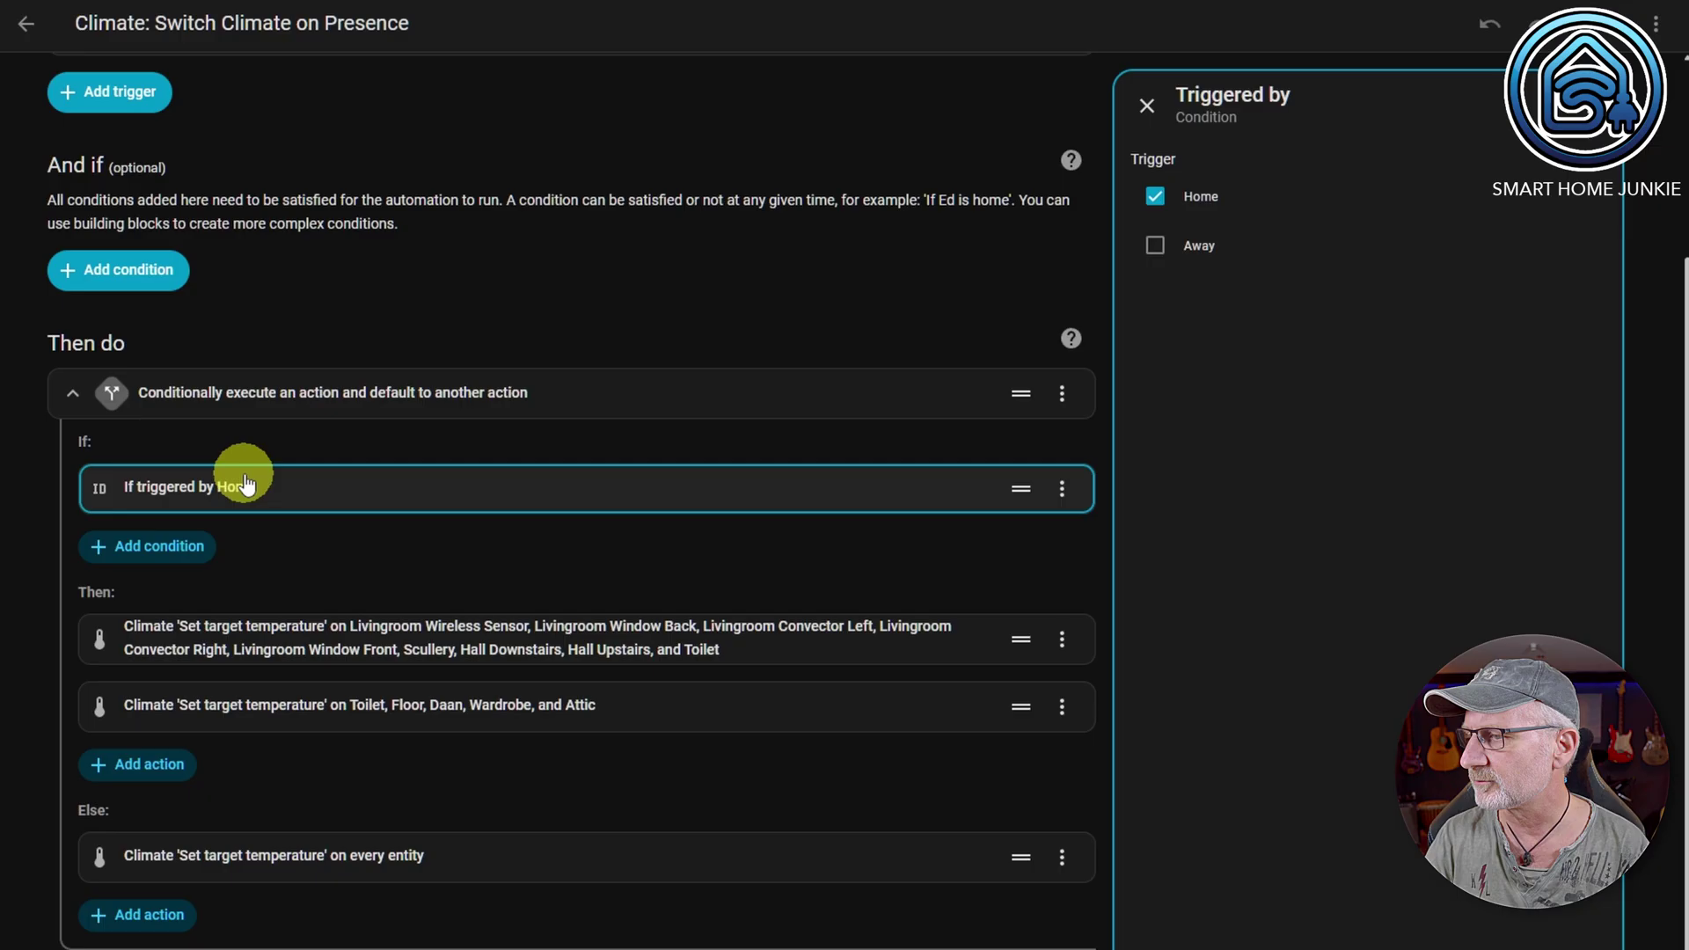
click(1210, 213)
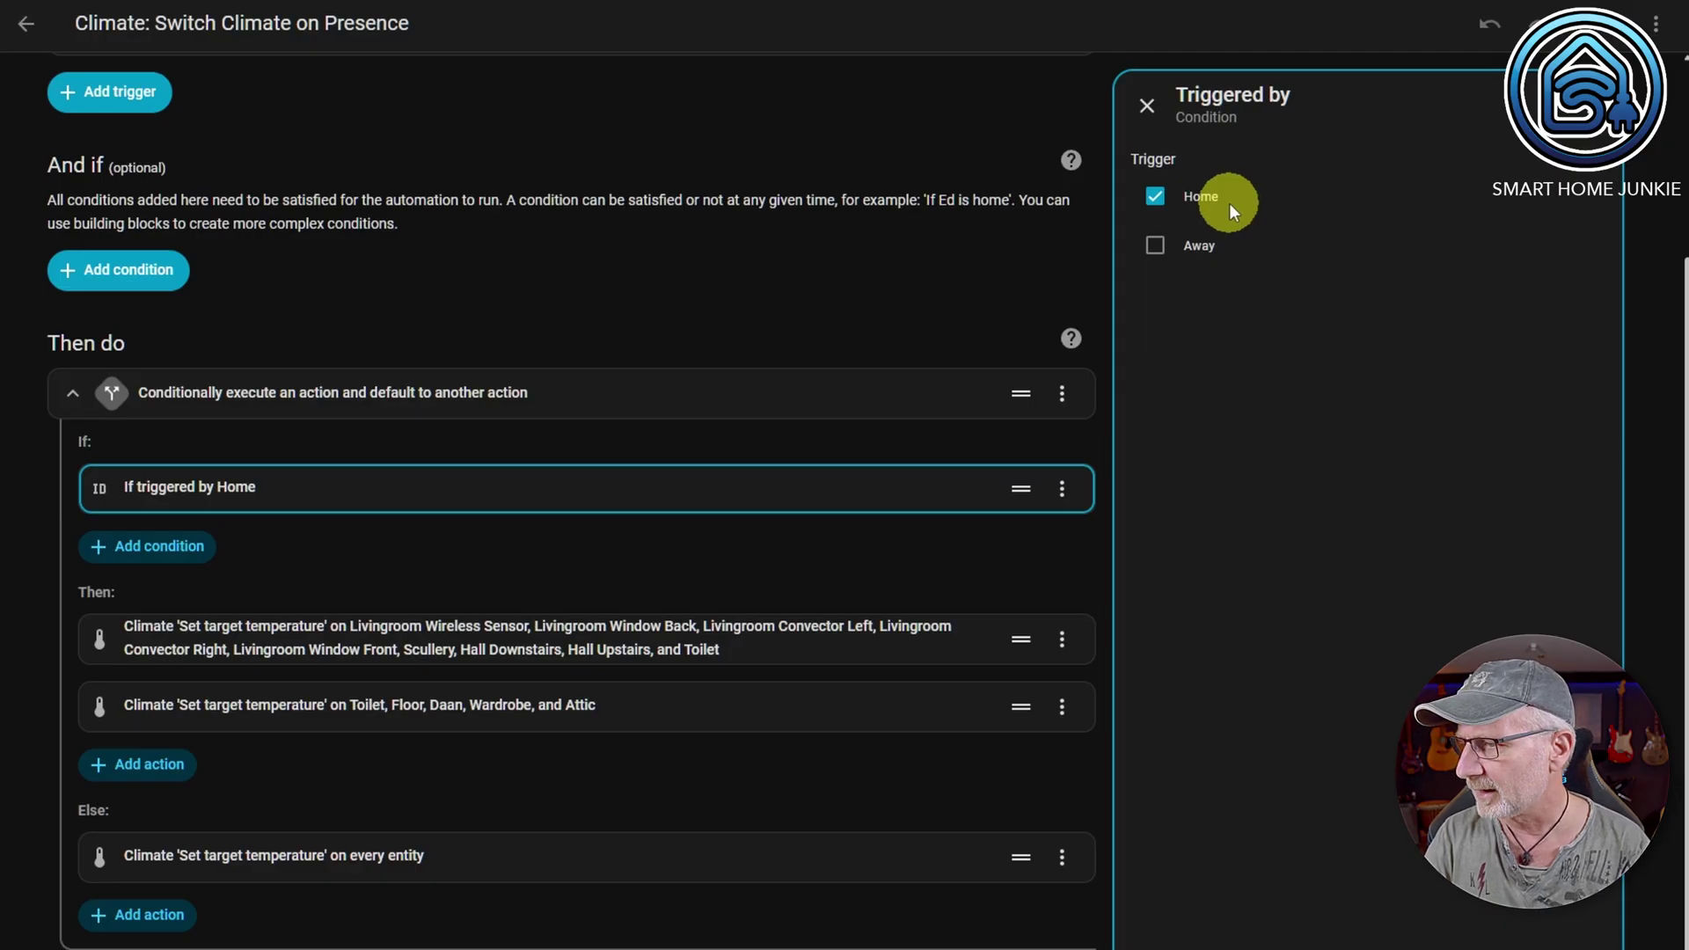
click(322, 647)
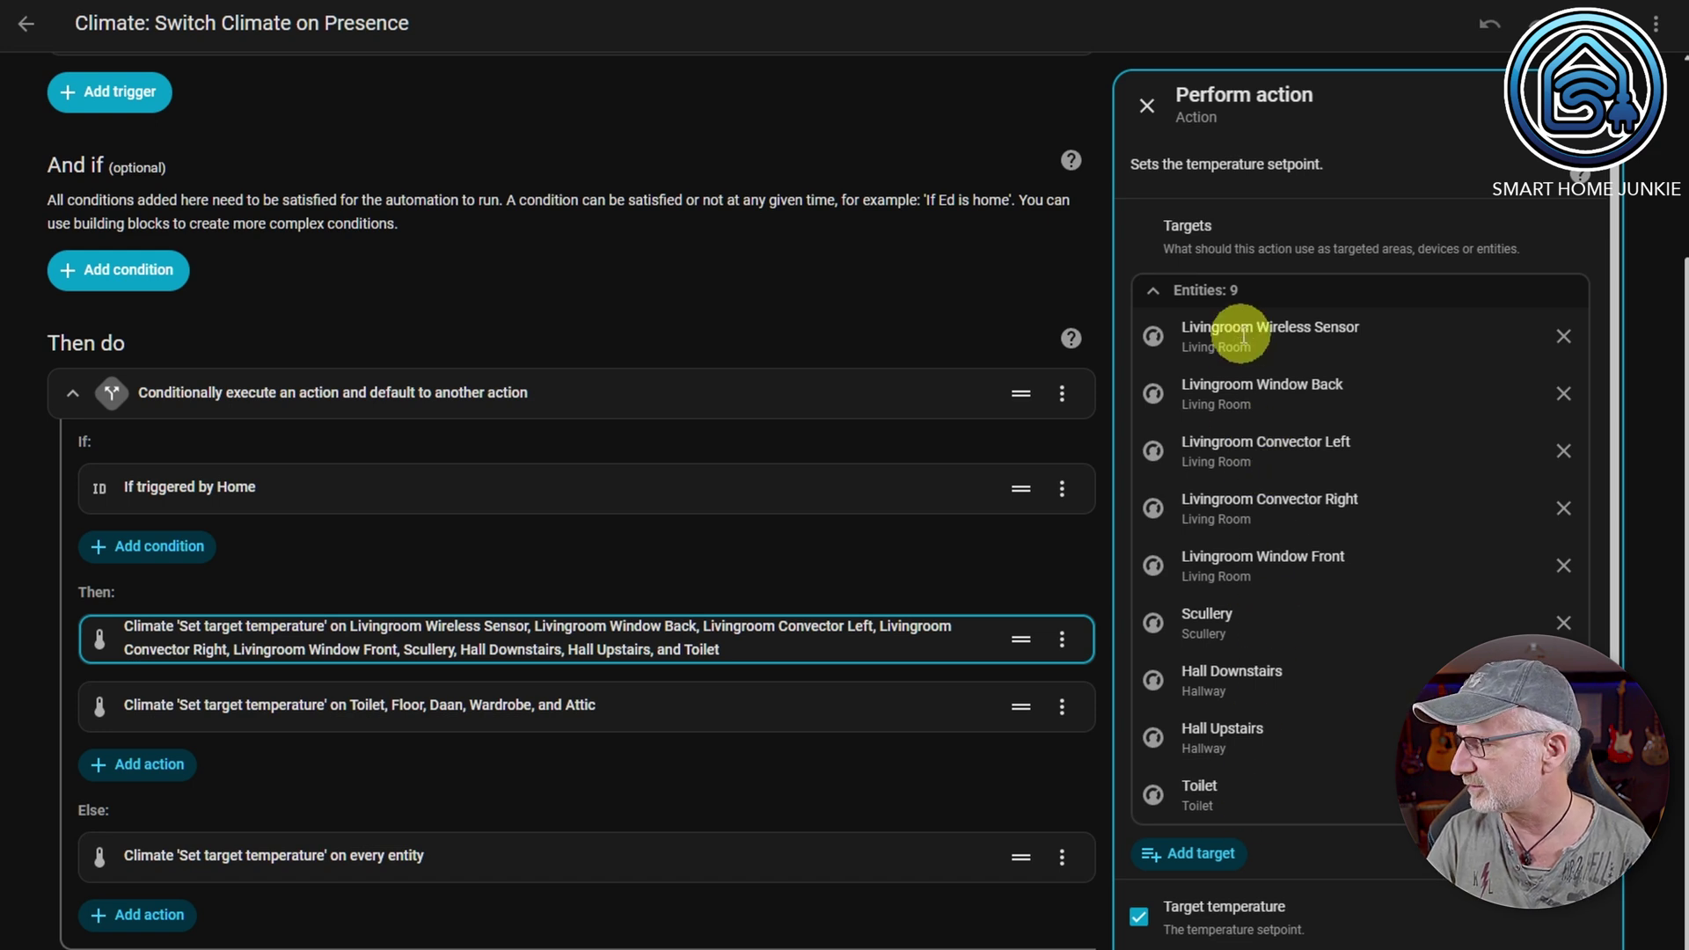
scroll(1253, 335, down, 3)
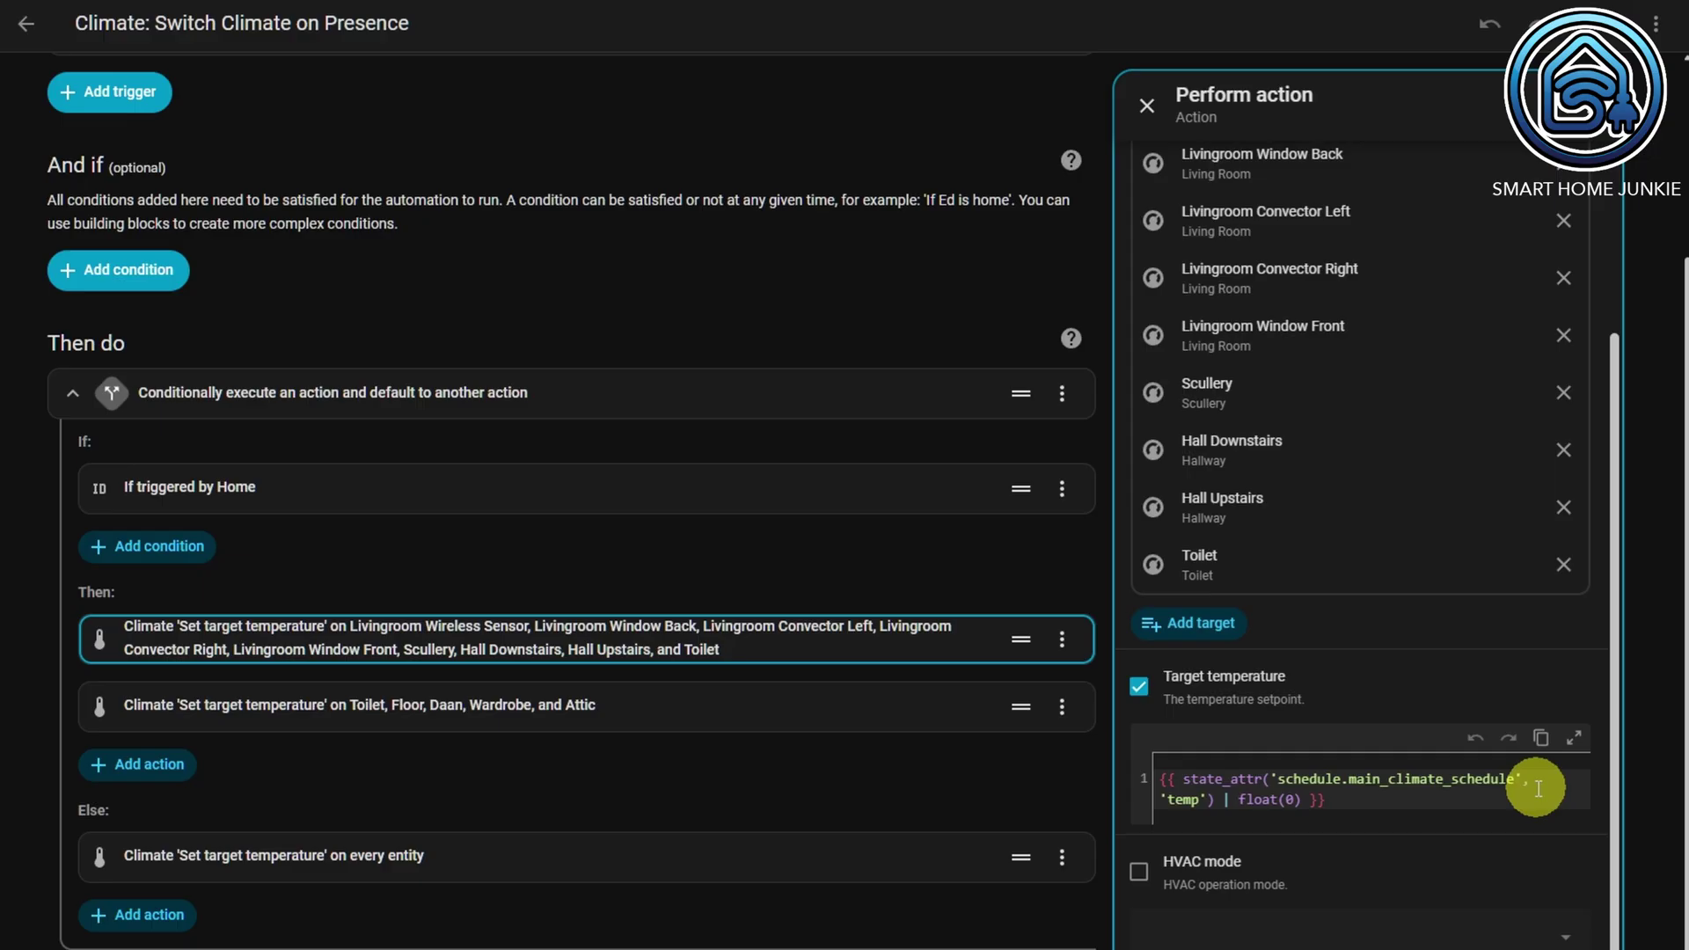
click(1148, 105)
click(255, 796)
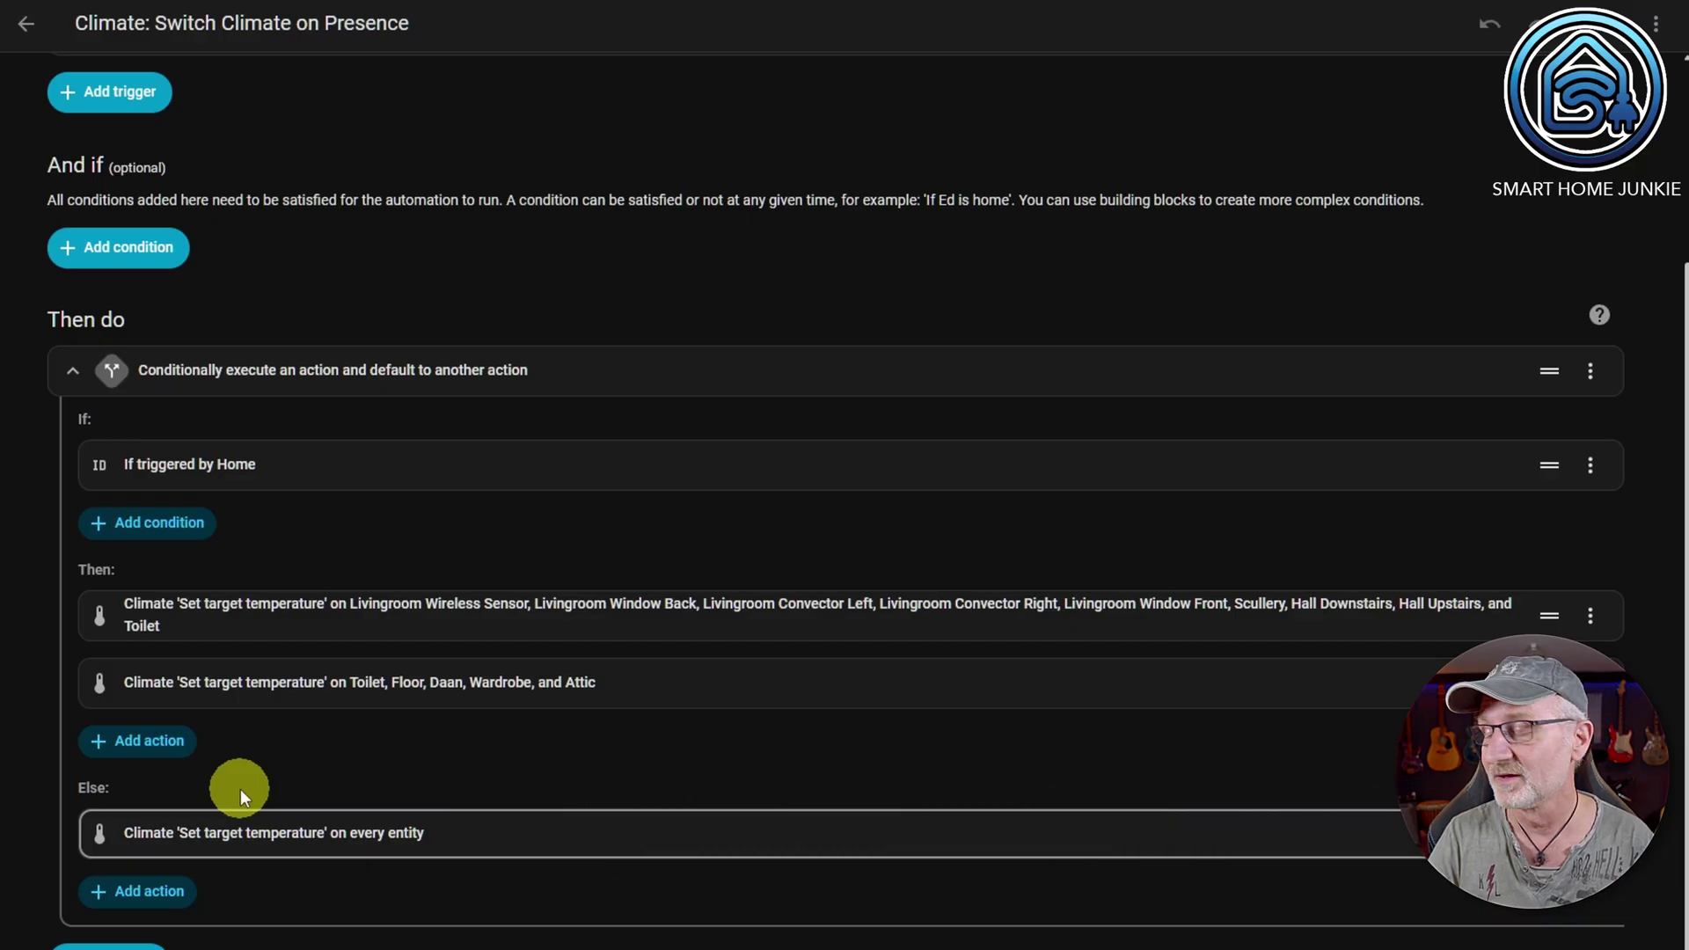
View the Else action, setting all entities to the Climate Temperature Away value, as YAML
click(249, 823)
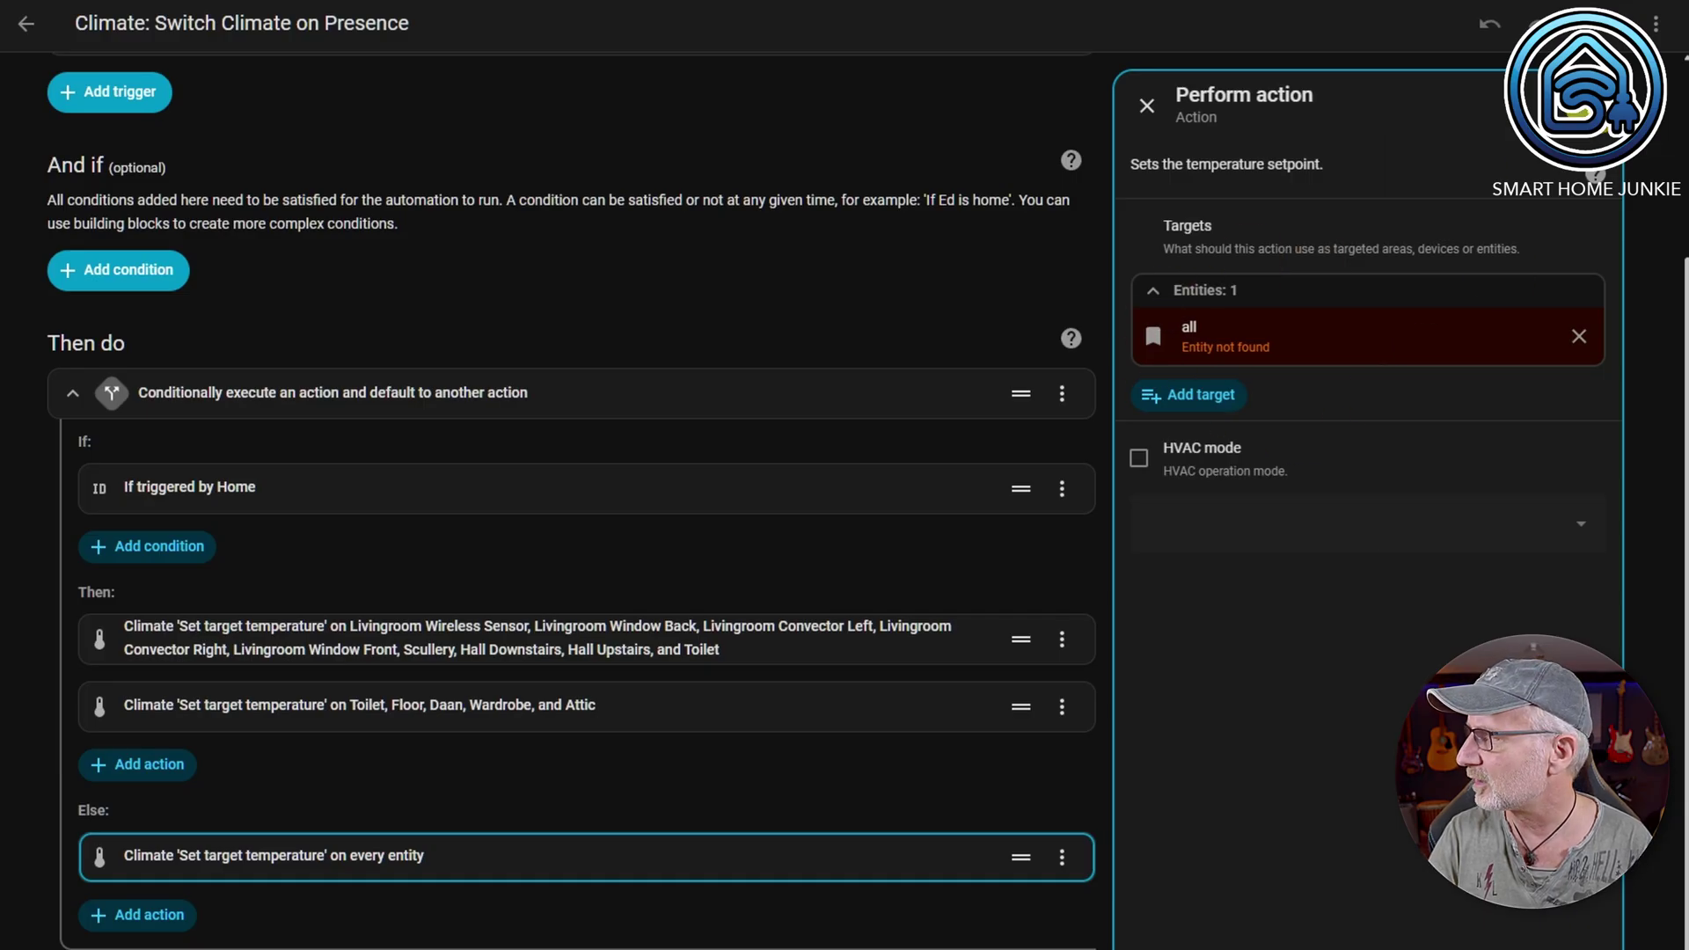
click(1594, 173)
click(1529, 477)
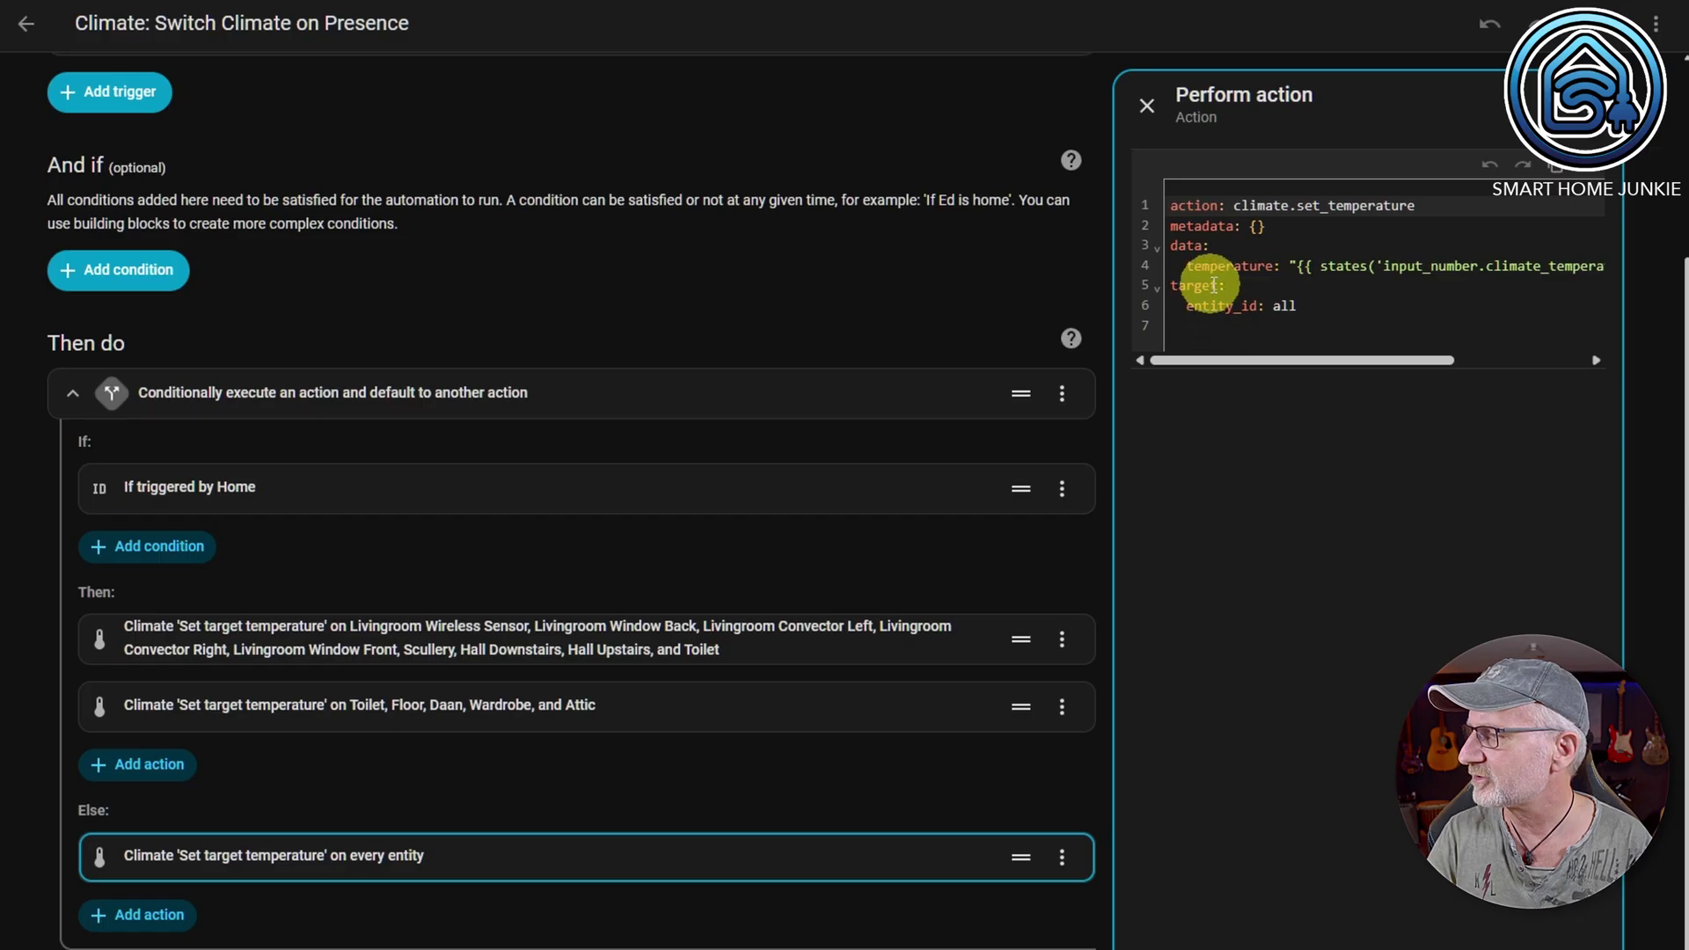
double_click(1284, 306)
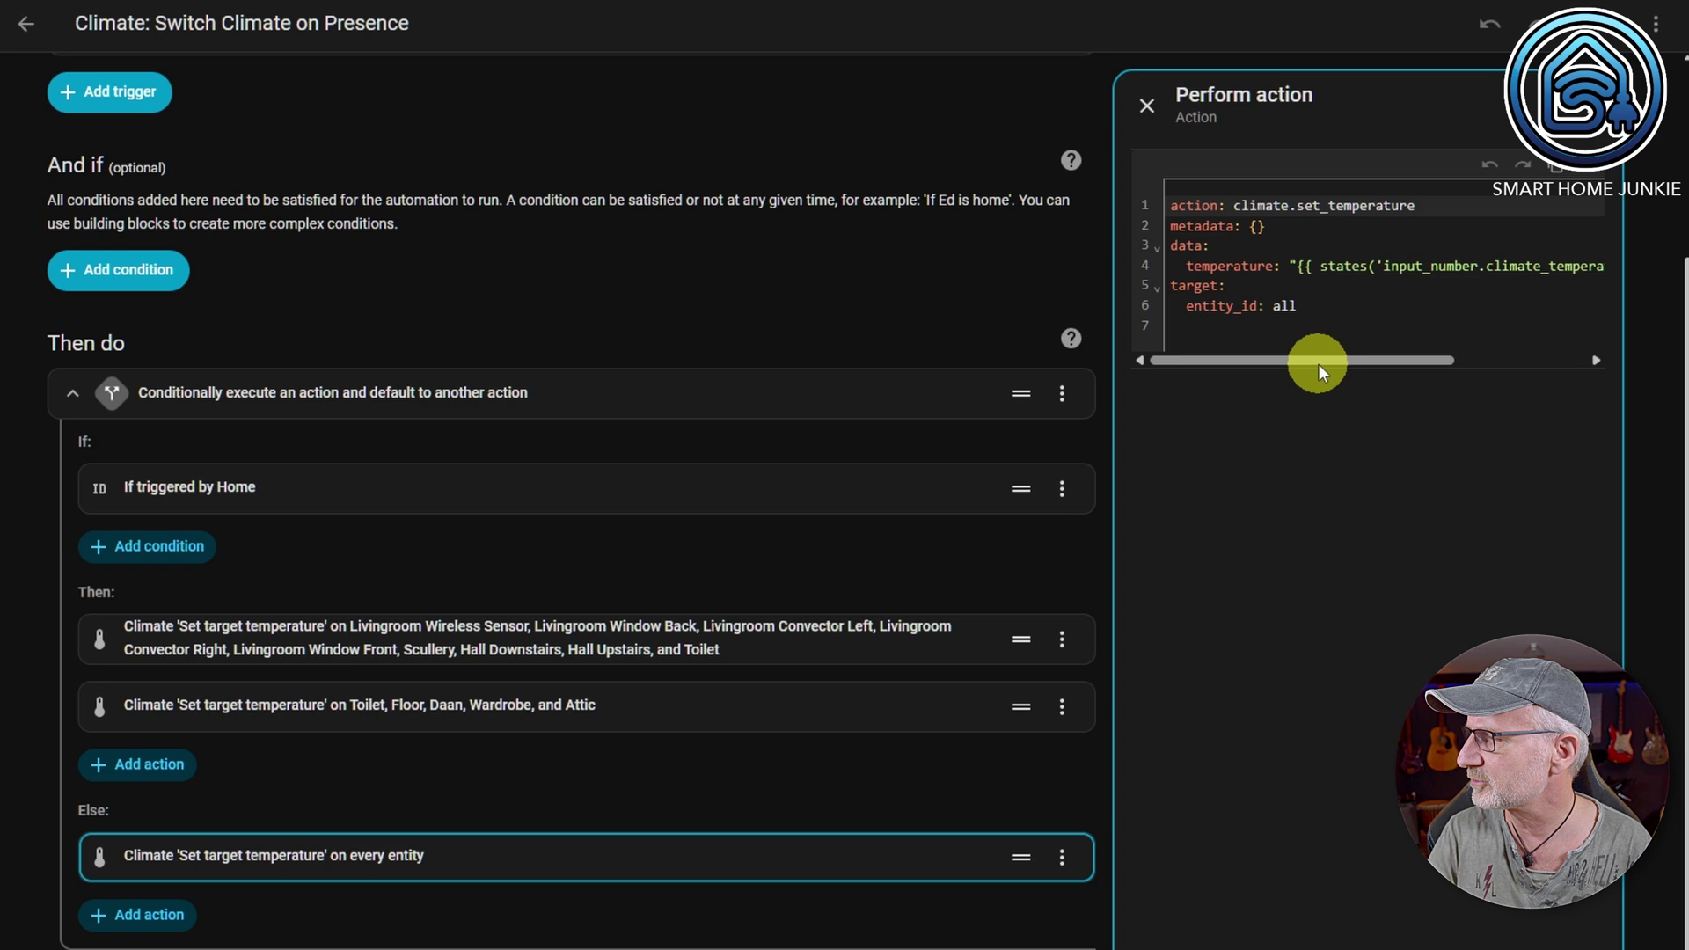
drag(1320, 361, 1459, 357)
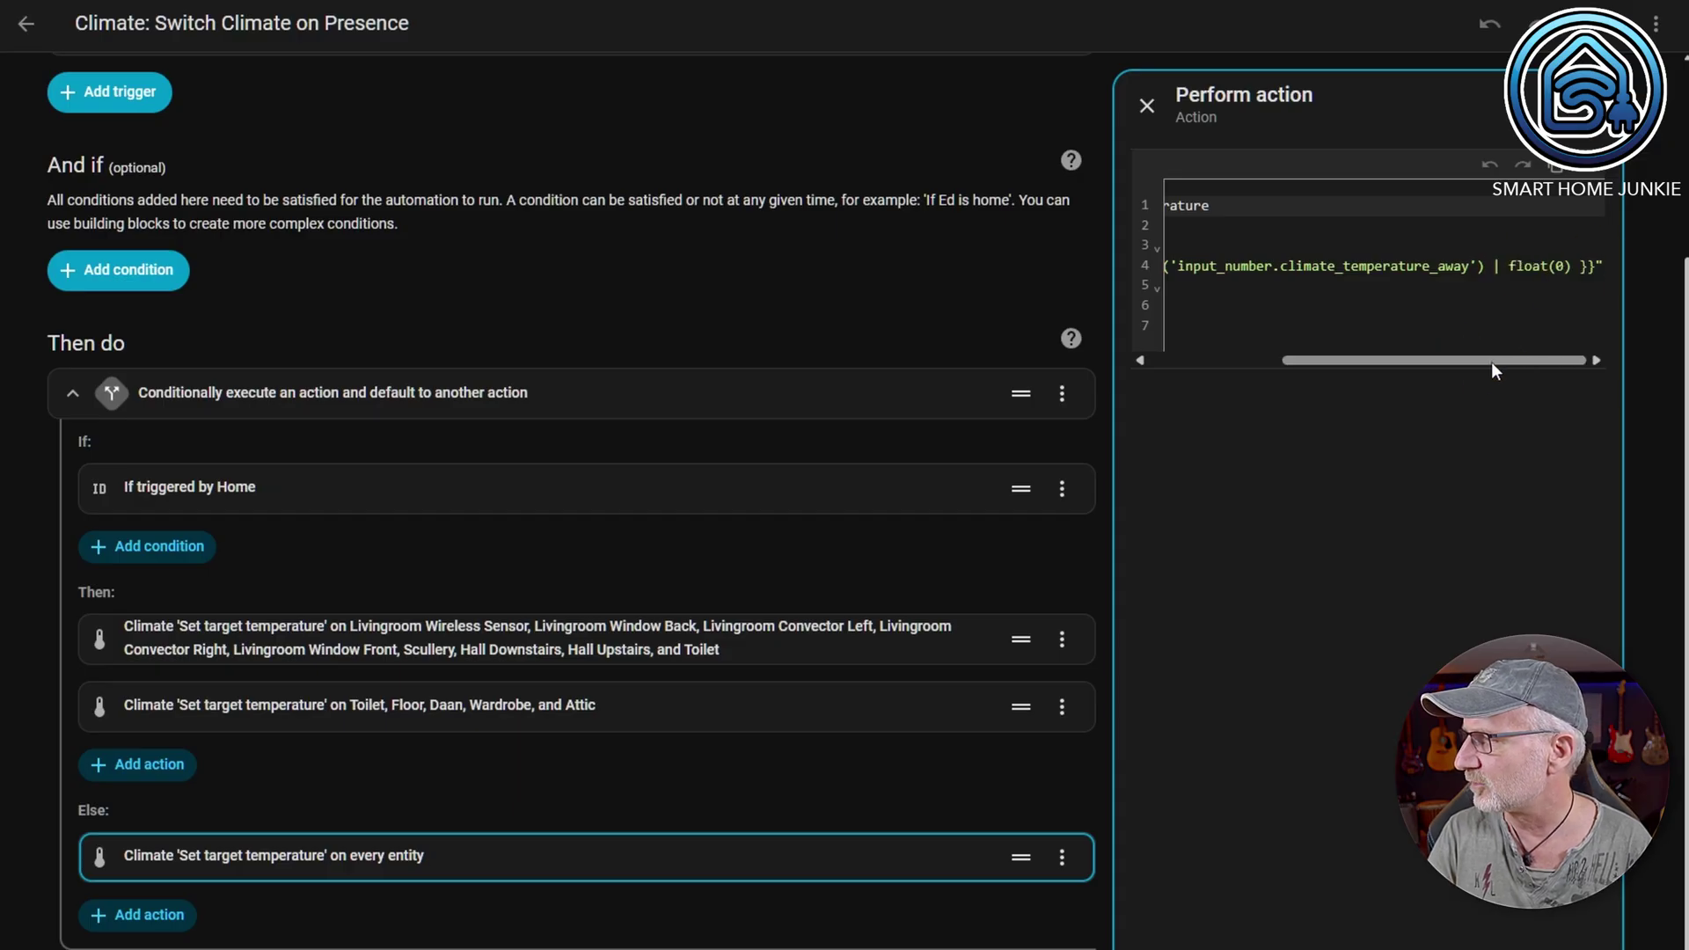
drag(1491, 362, 1448, 361)
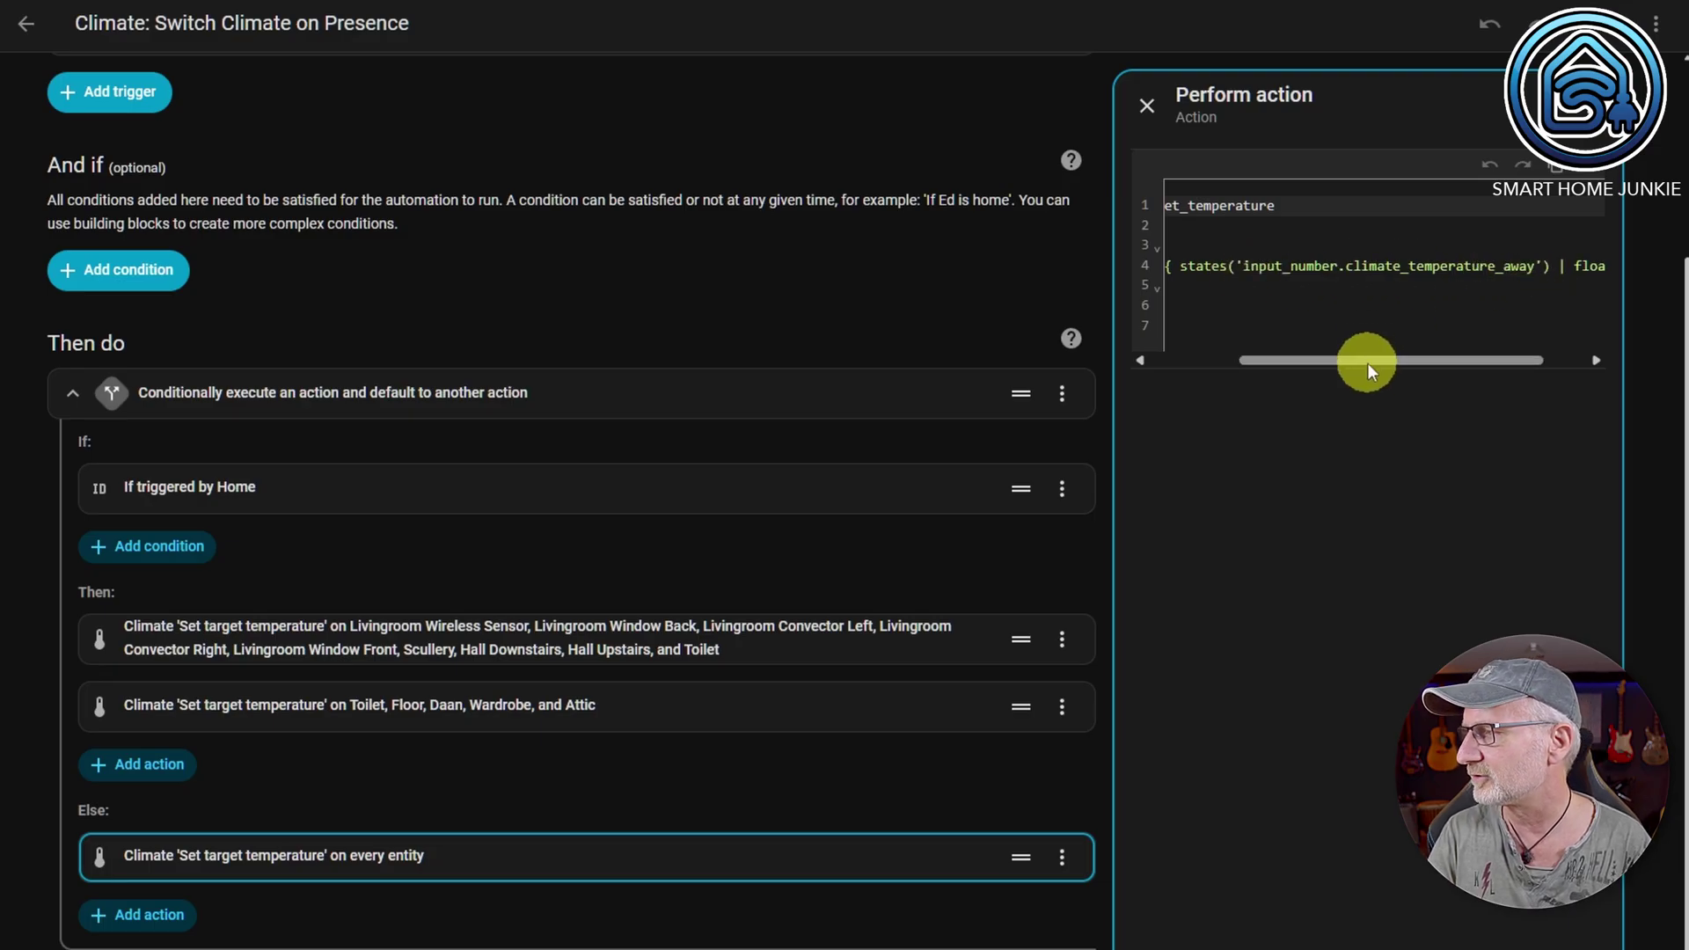
drag(1367, 362, 1244, 366)
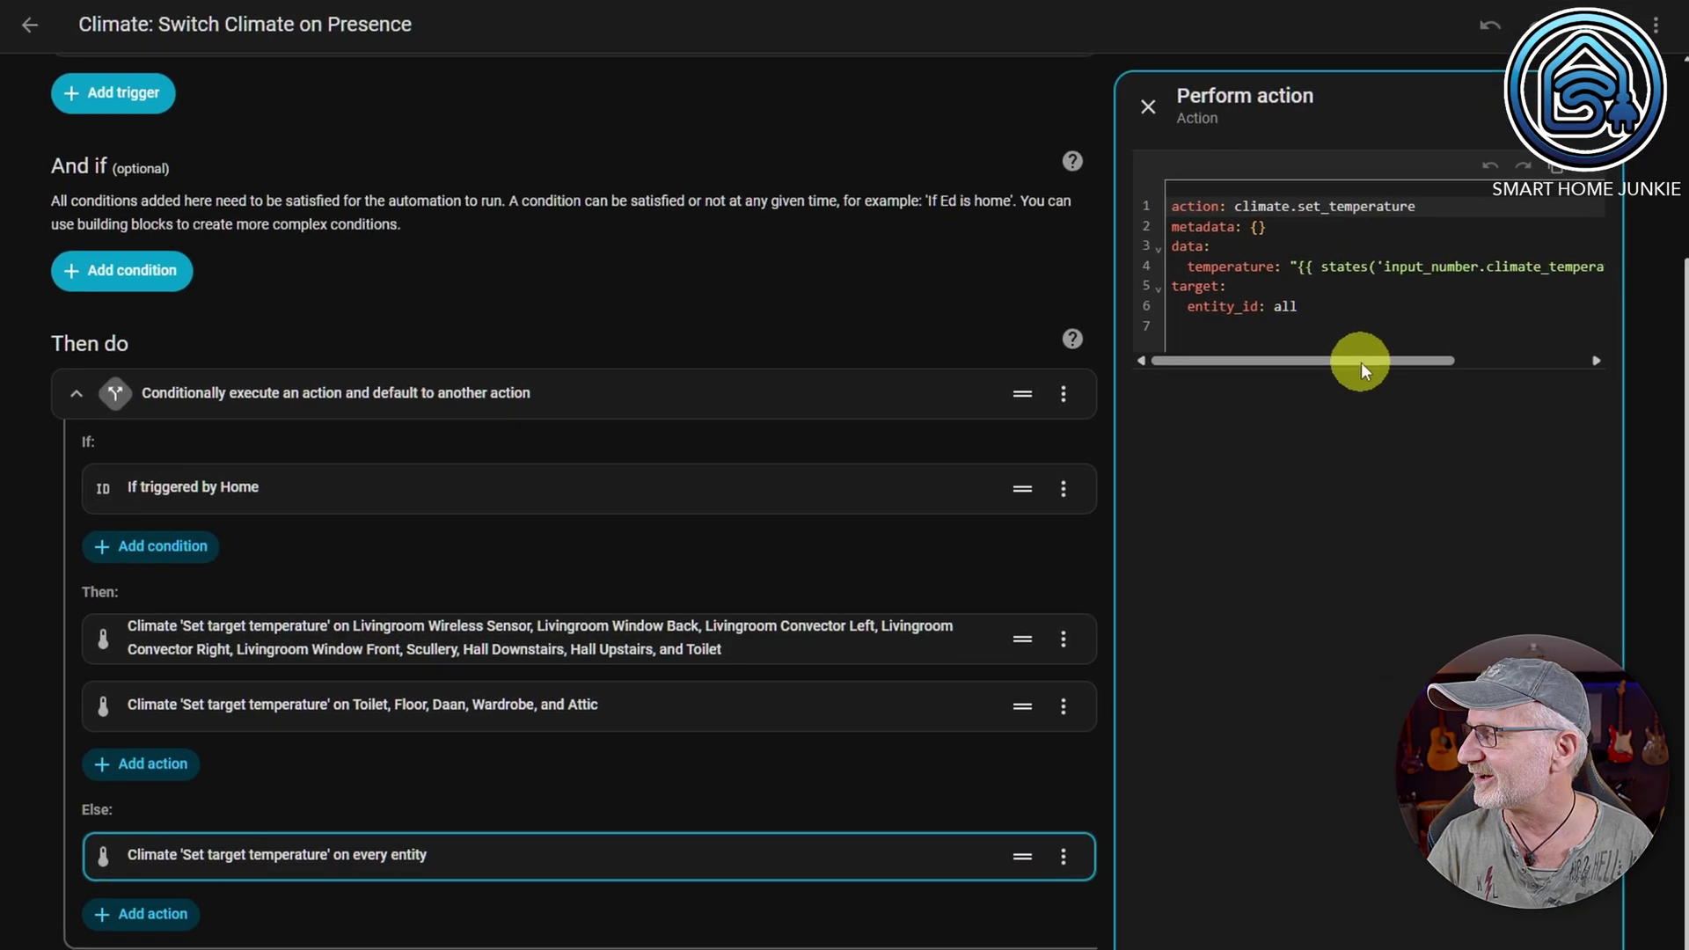
drag(1360, 363, 1535, 348)
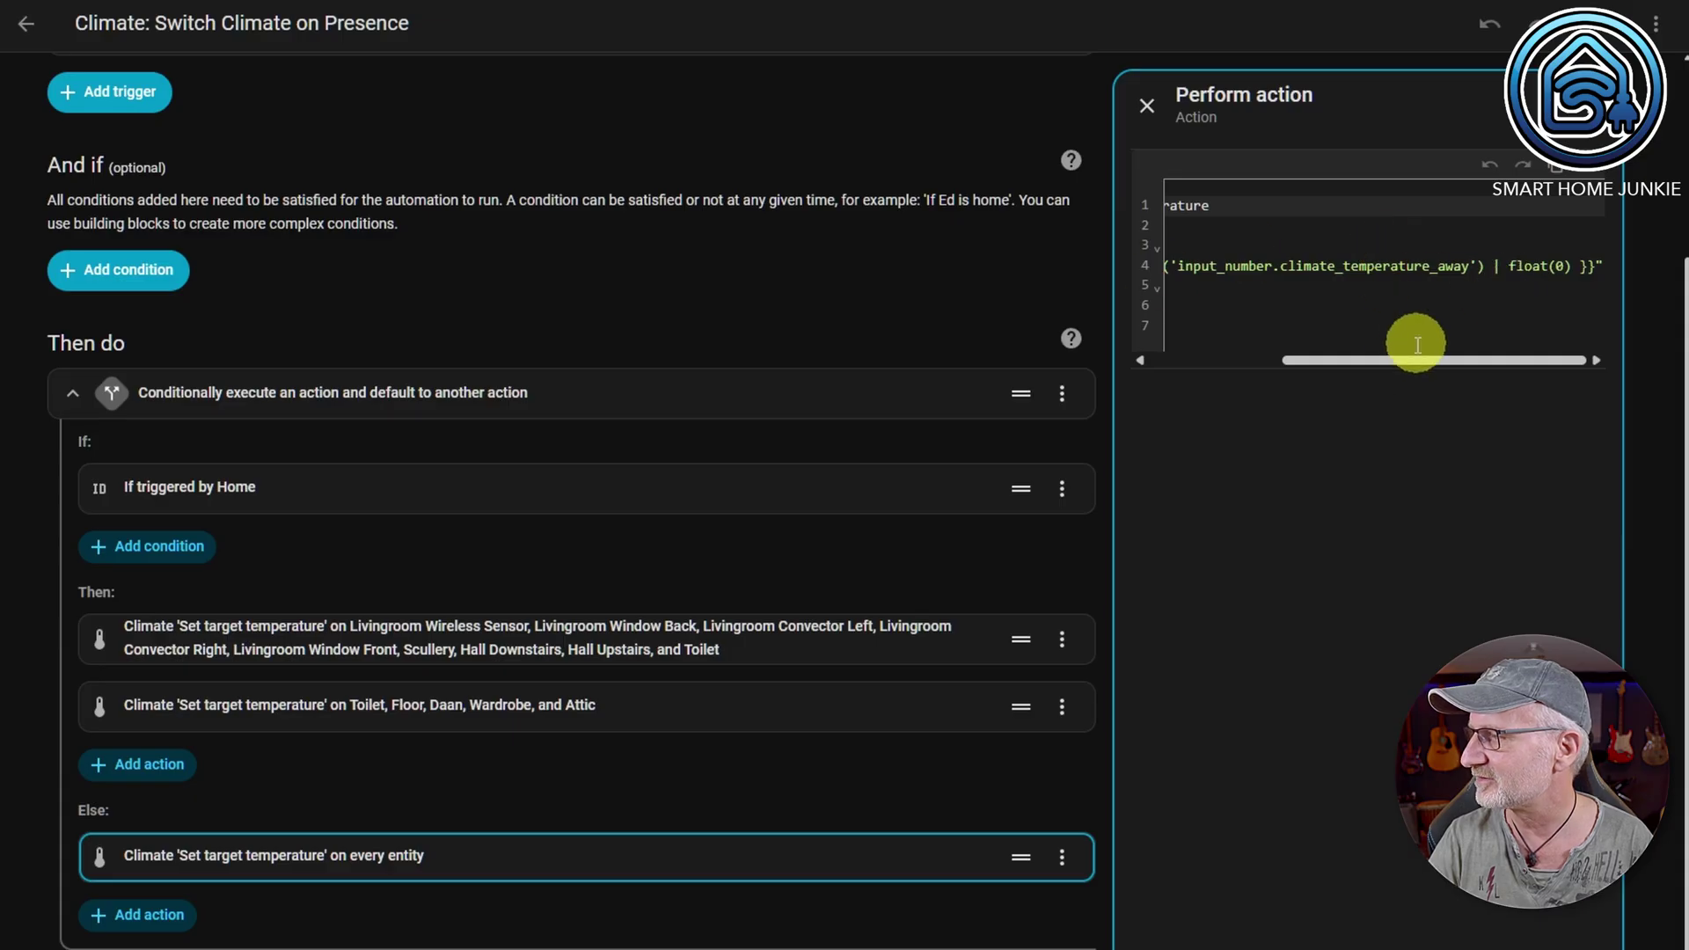
drag(1397, 361, 1242, 362)
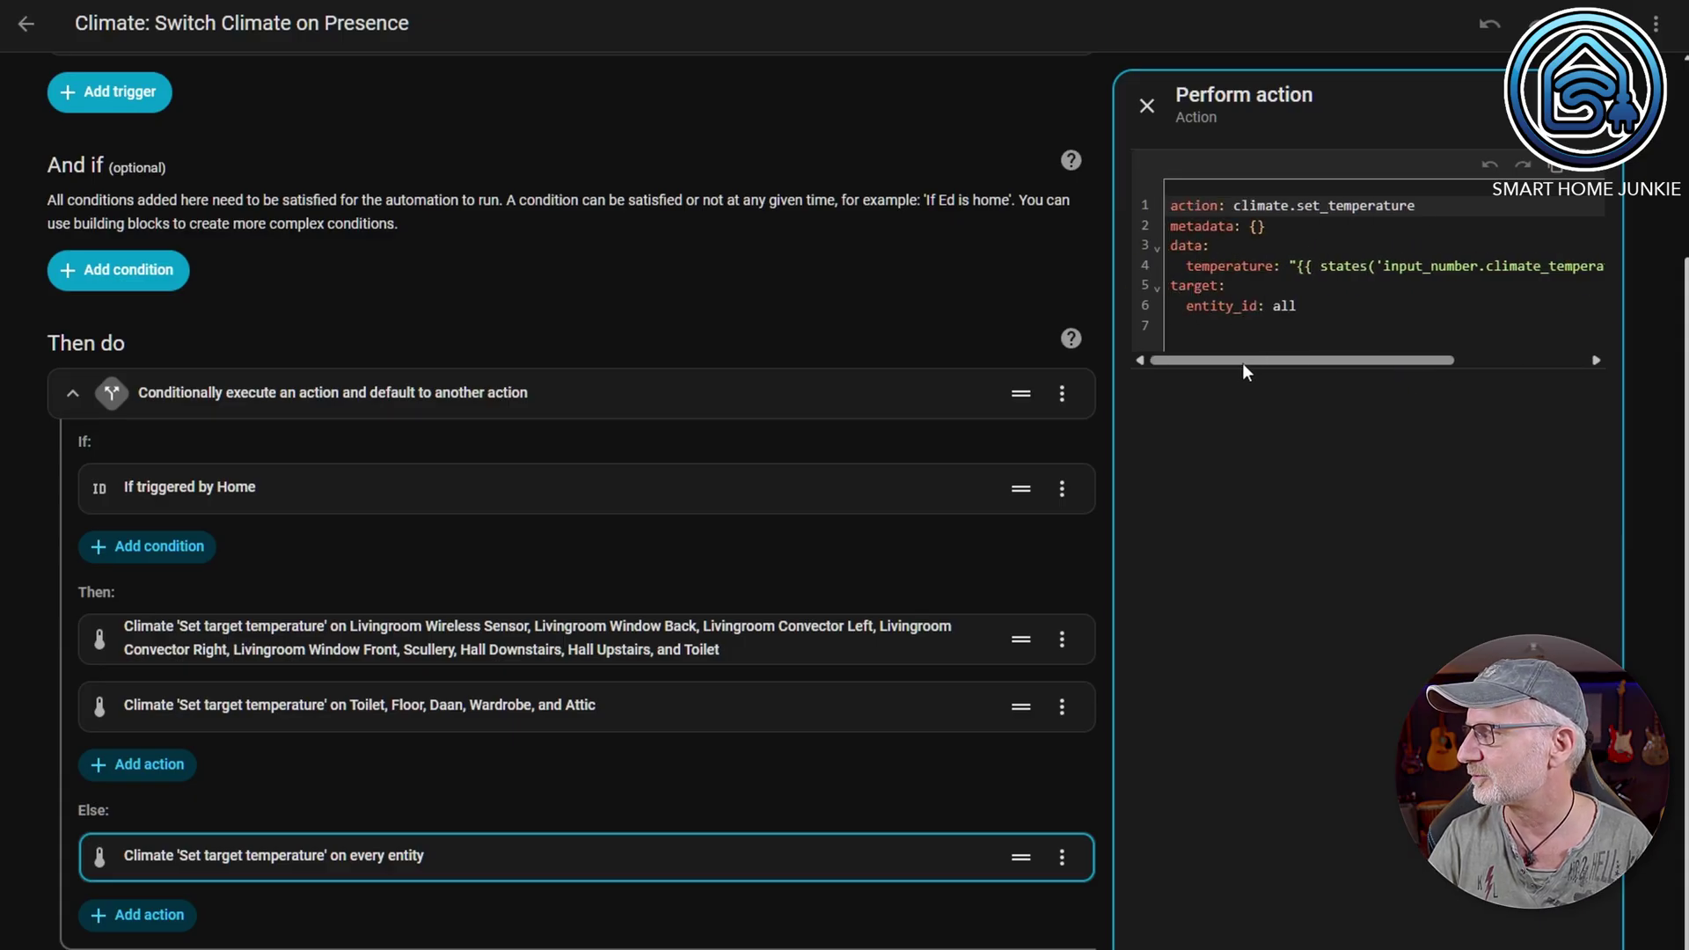
Close the Perform action side panel to return to the full Switch Climate on Presence automation
click(1147, 106)
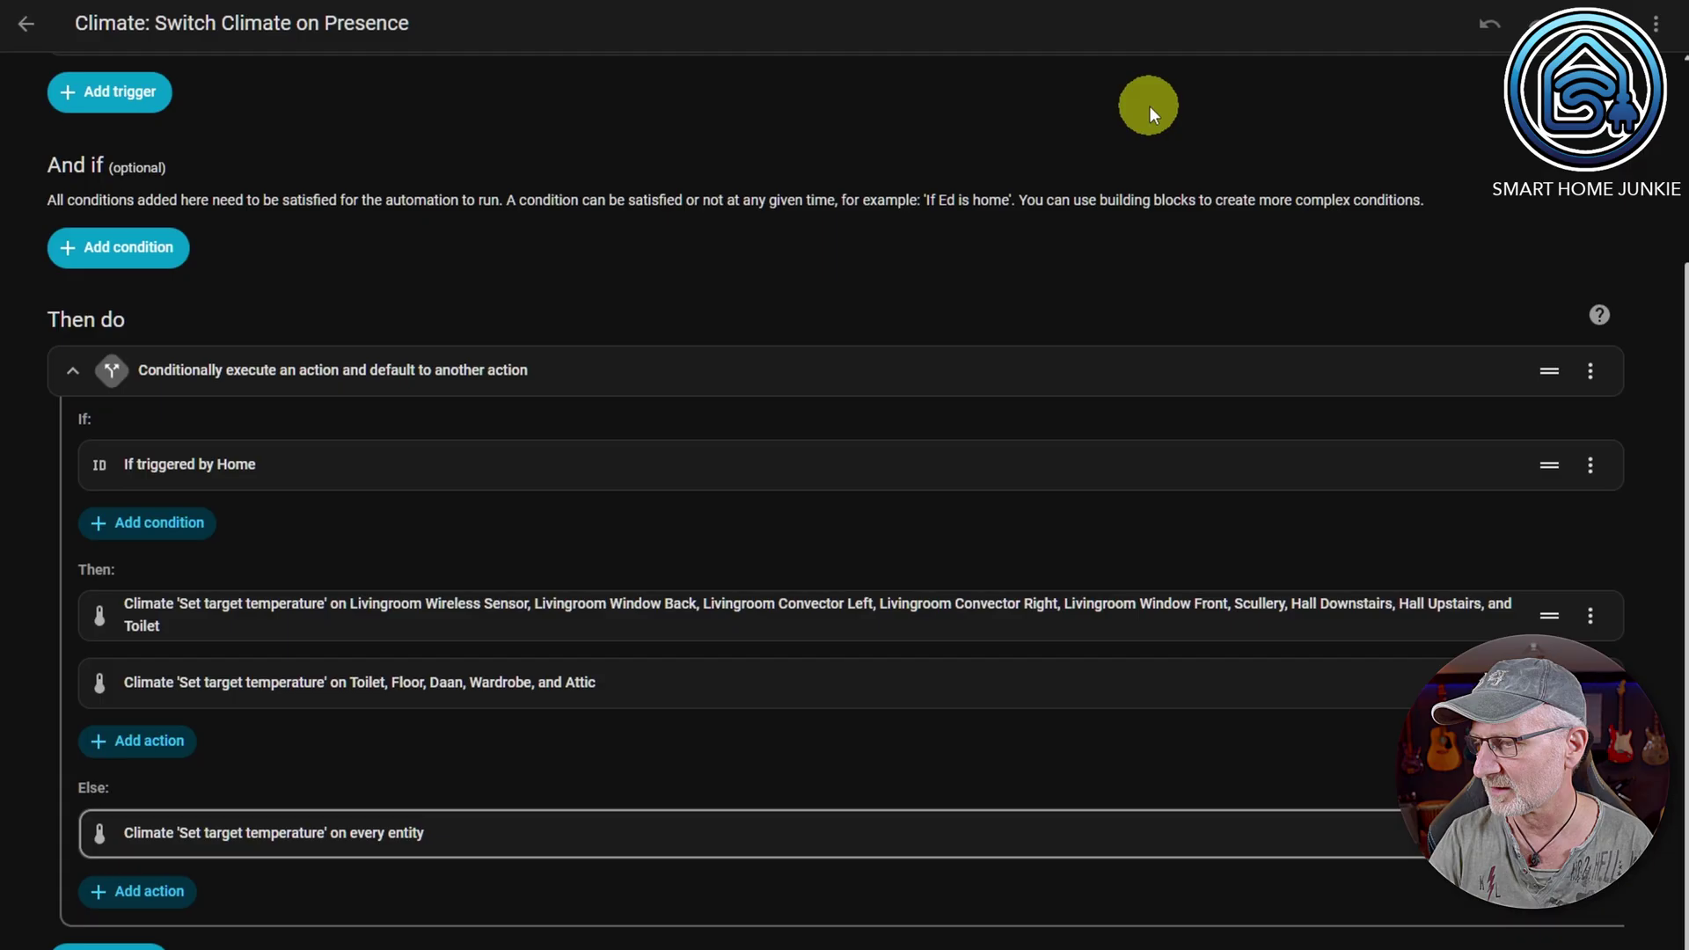